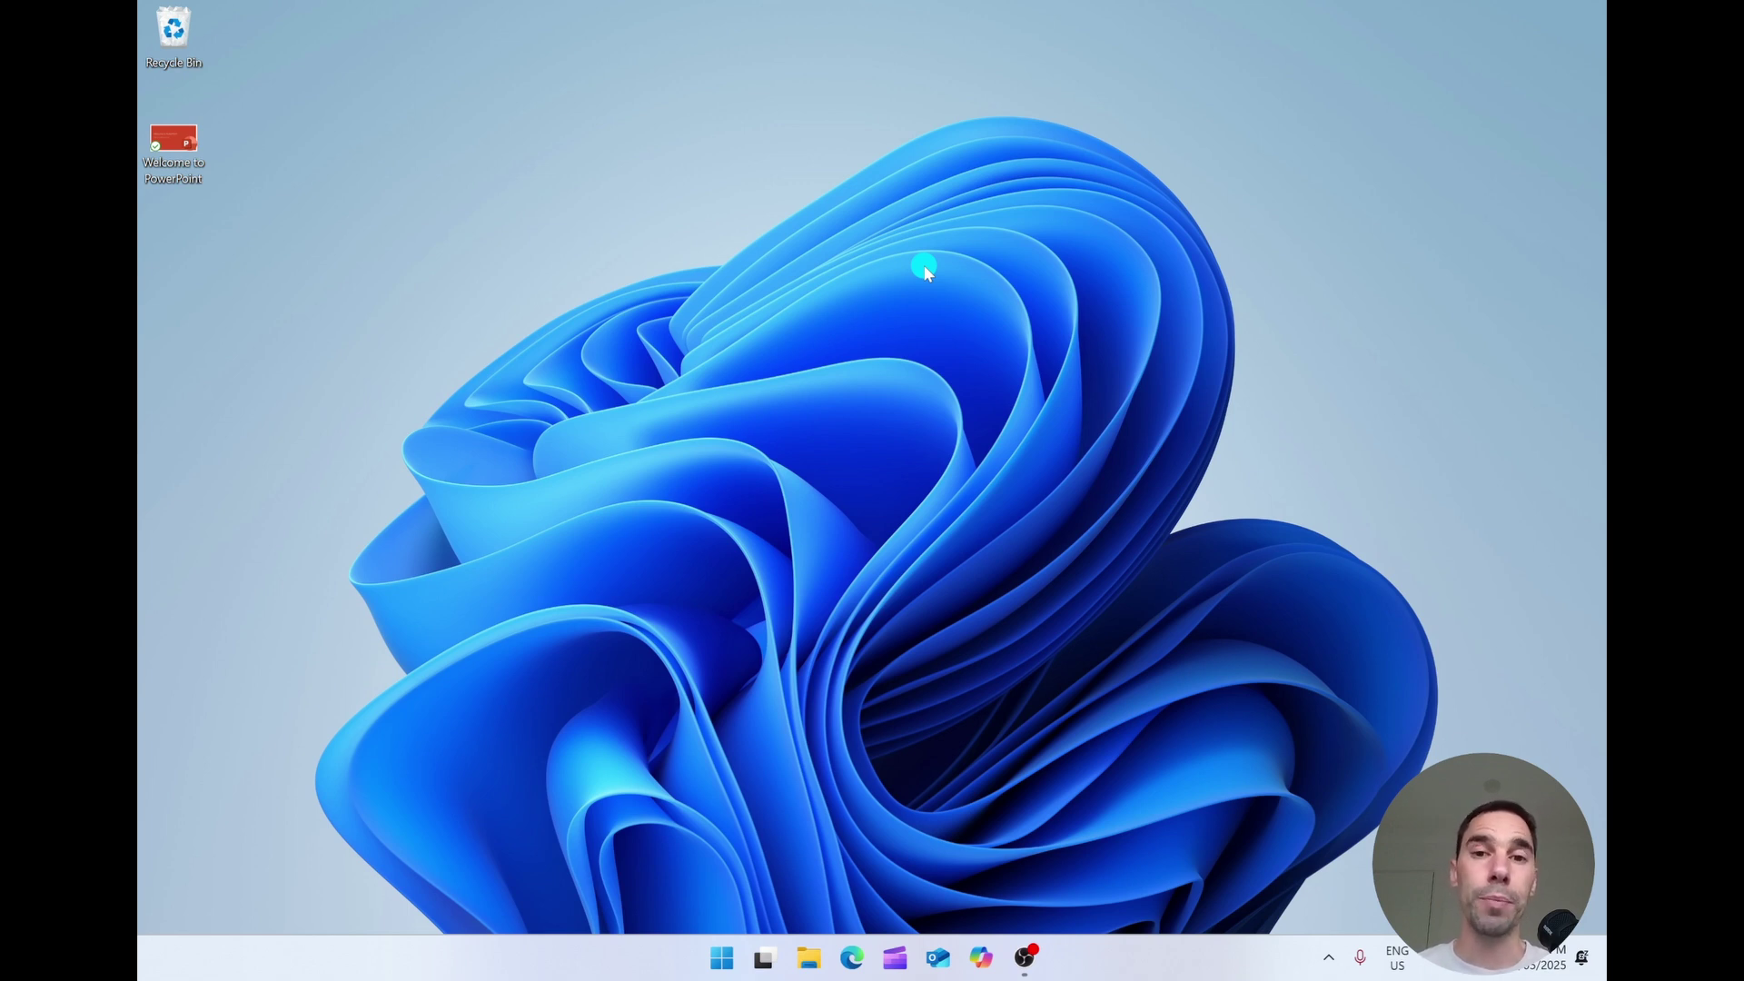
# Search the Microsoft Store for 'copilot' and launch the installed Copilot app.
pyautogui.click(722, 958)
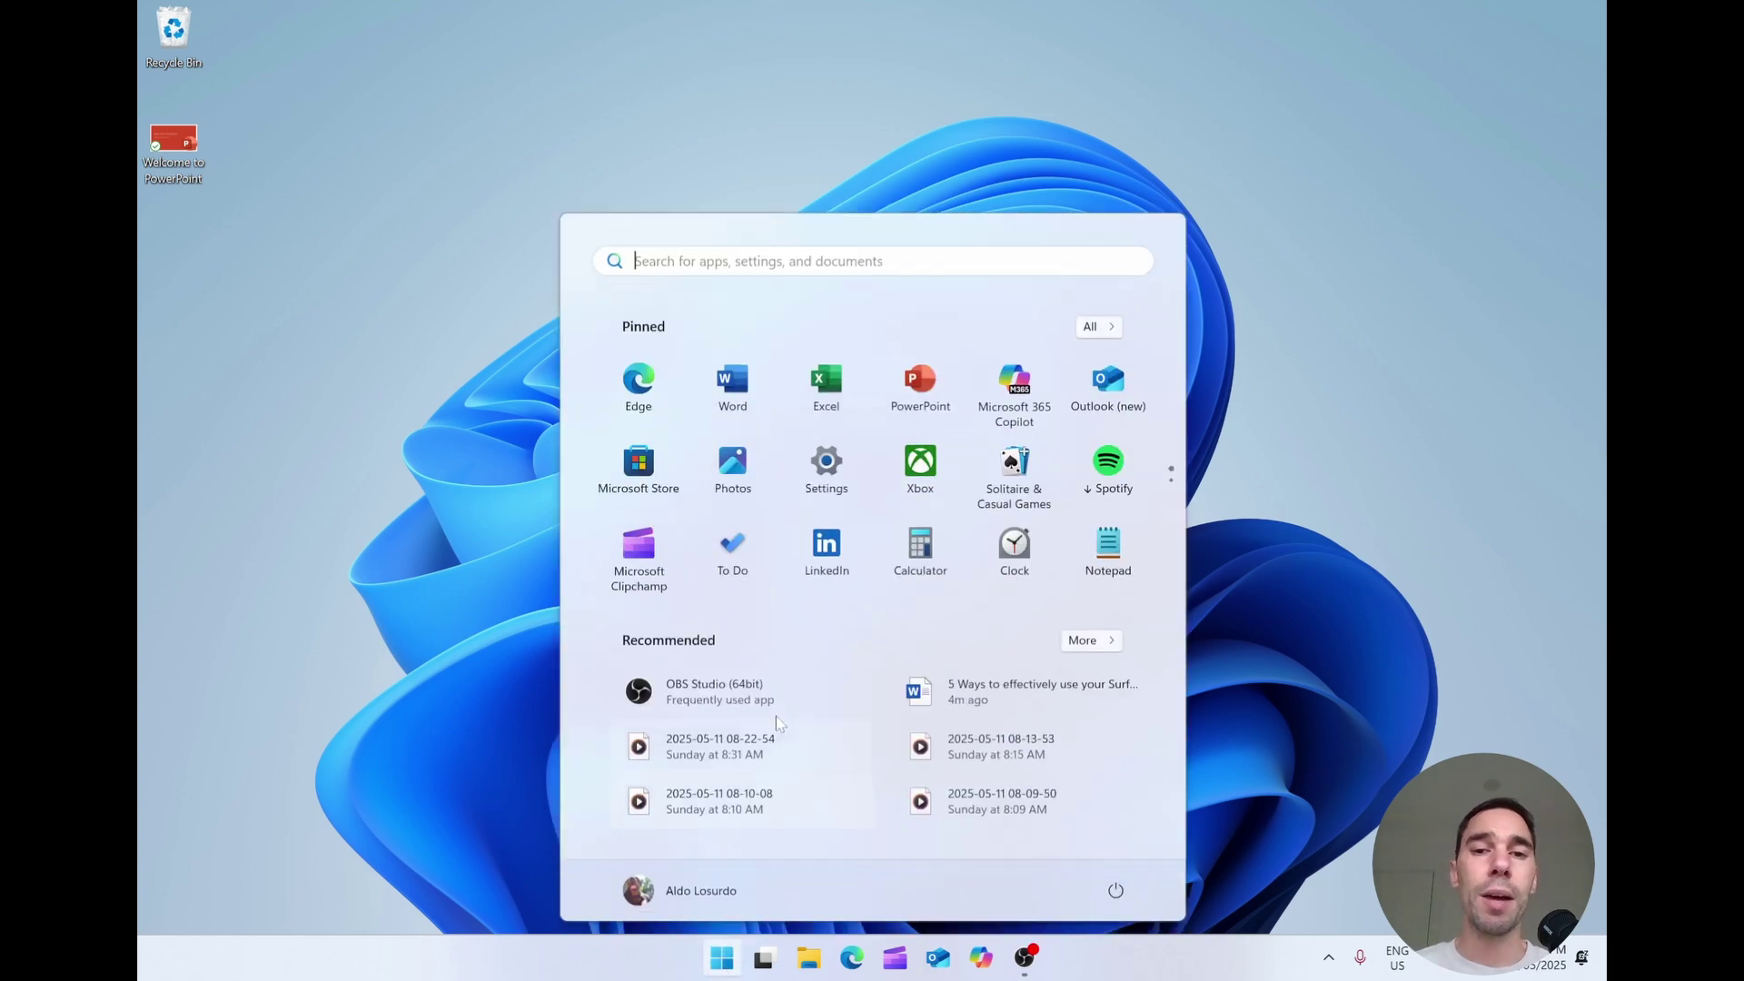
pyautogui.click(633, 491)
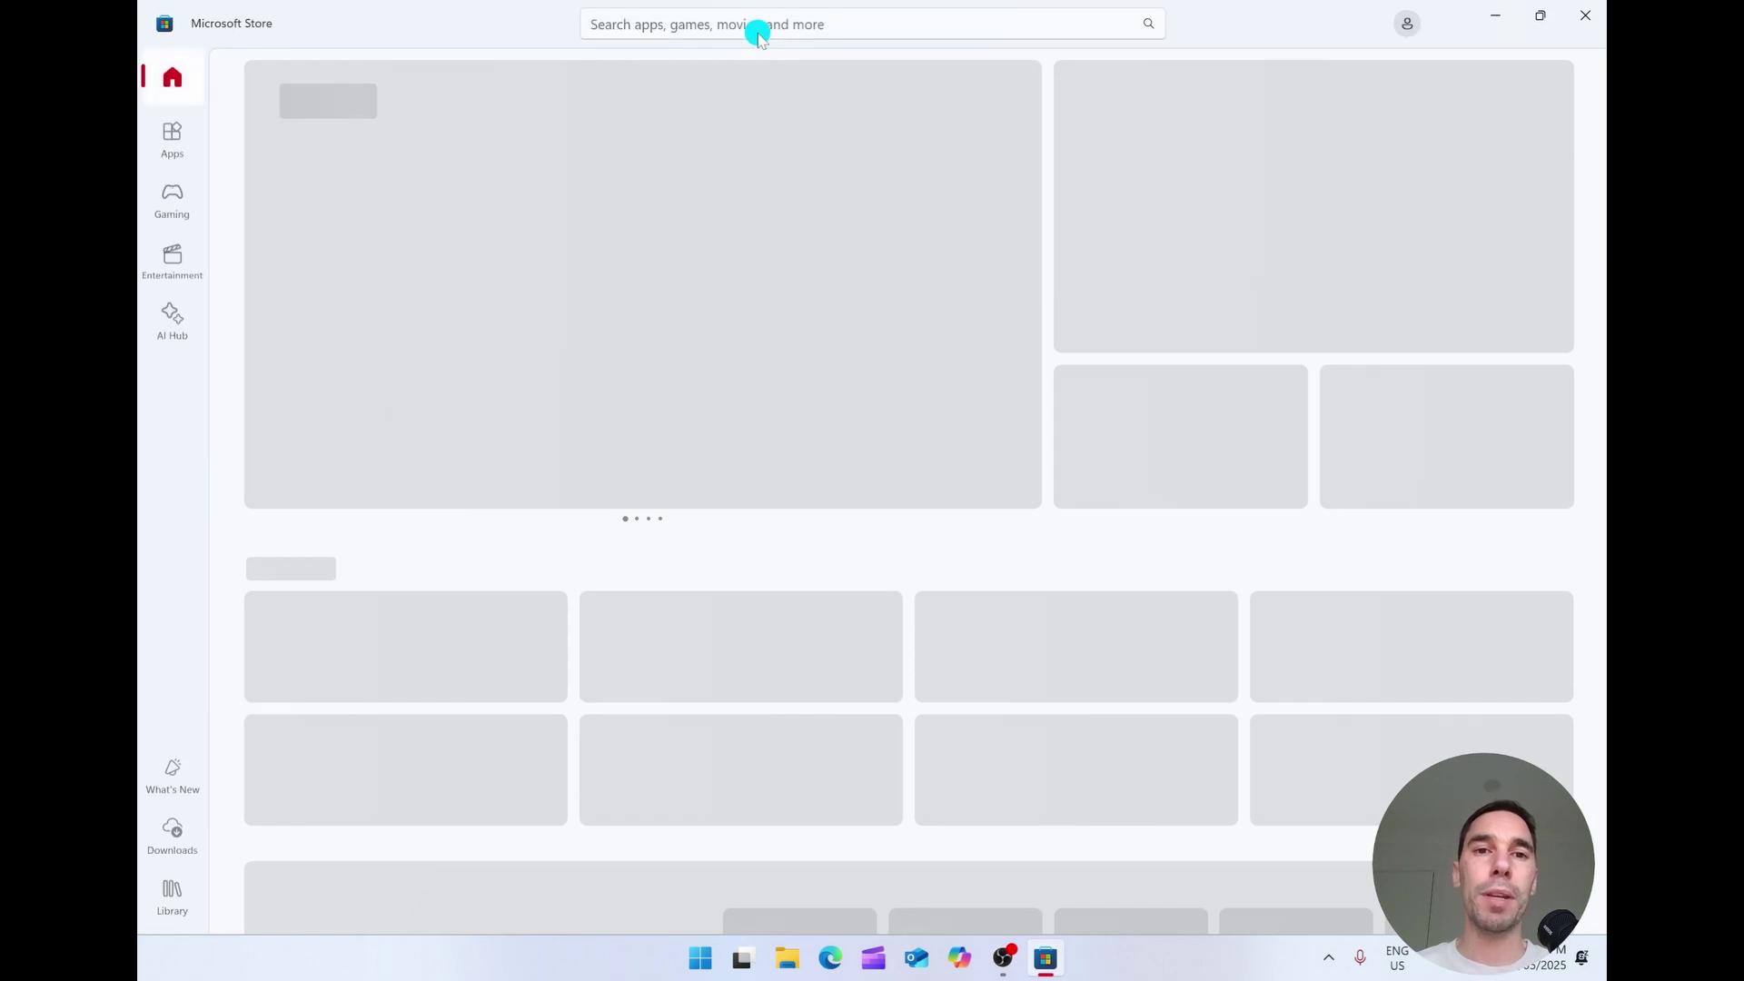
pyautogui.click(759, 26)
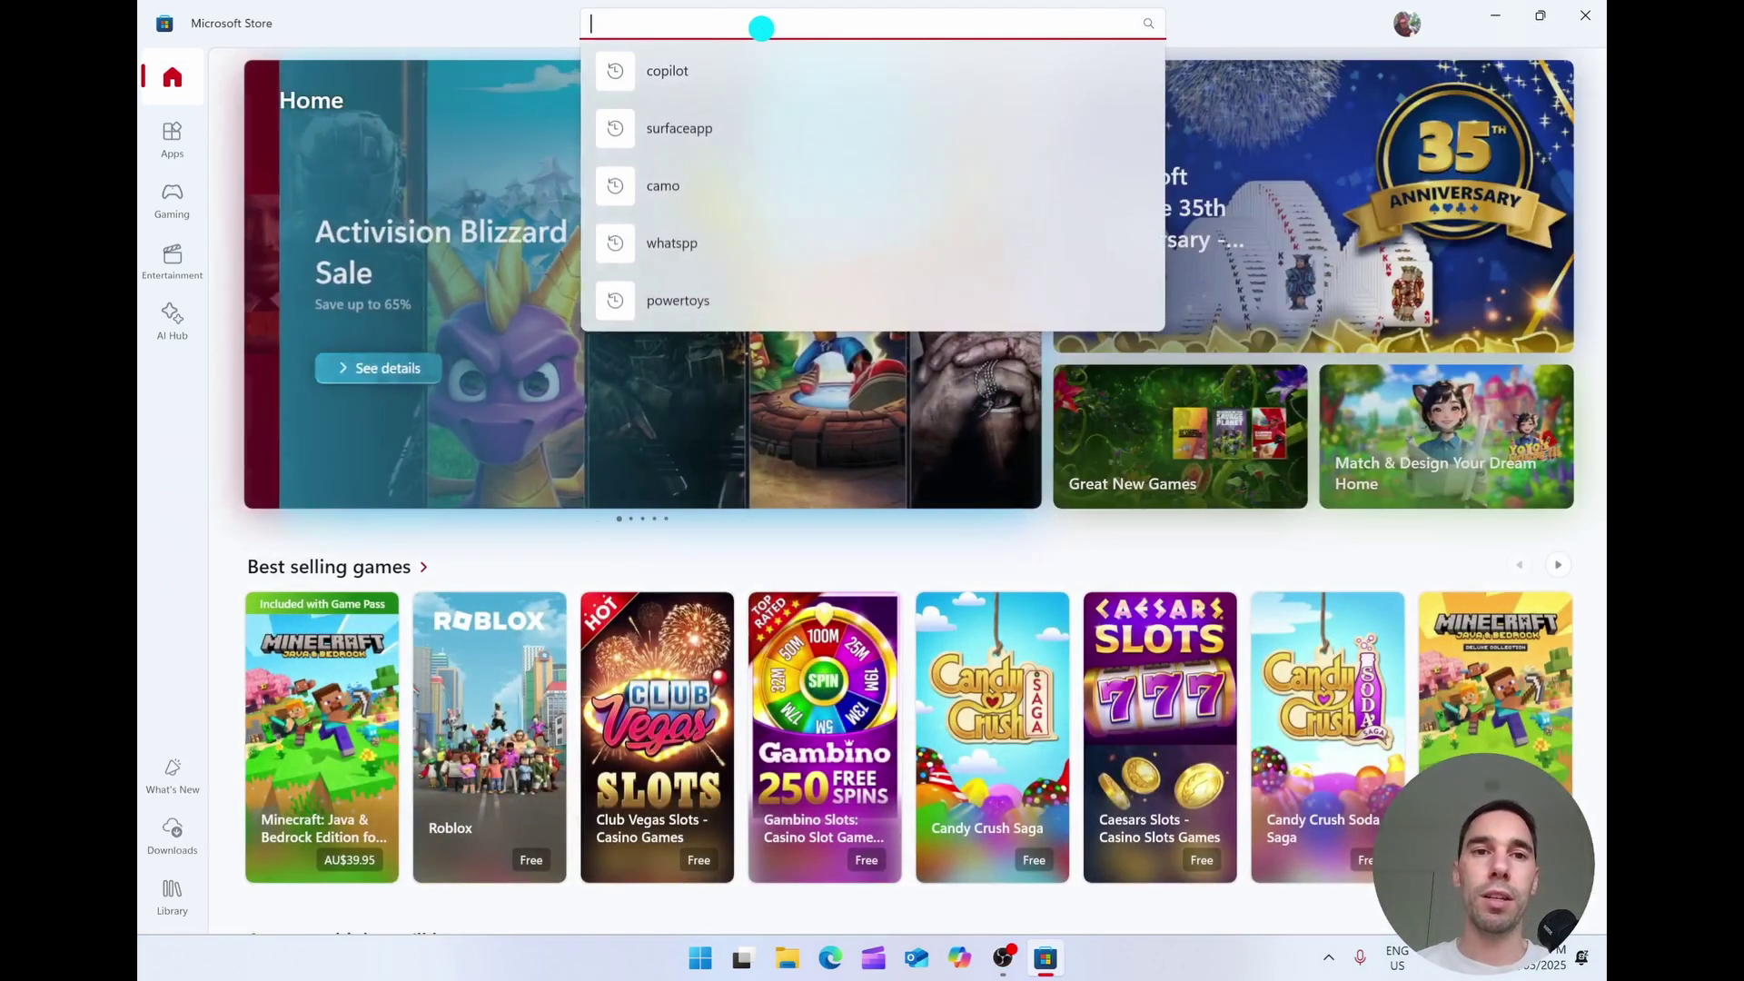
pyautogui.write('copilot')
pyautogui.press('Return')
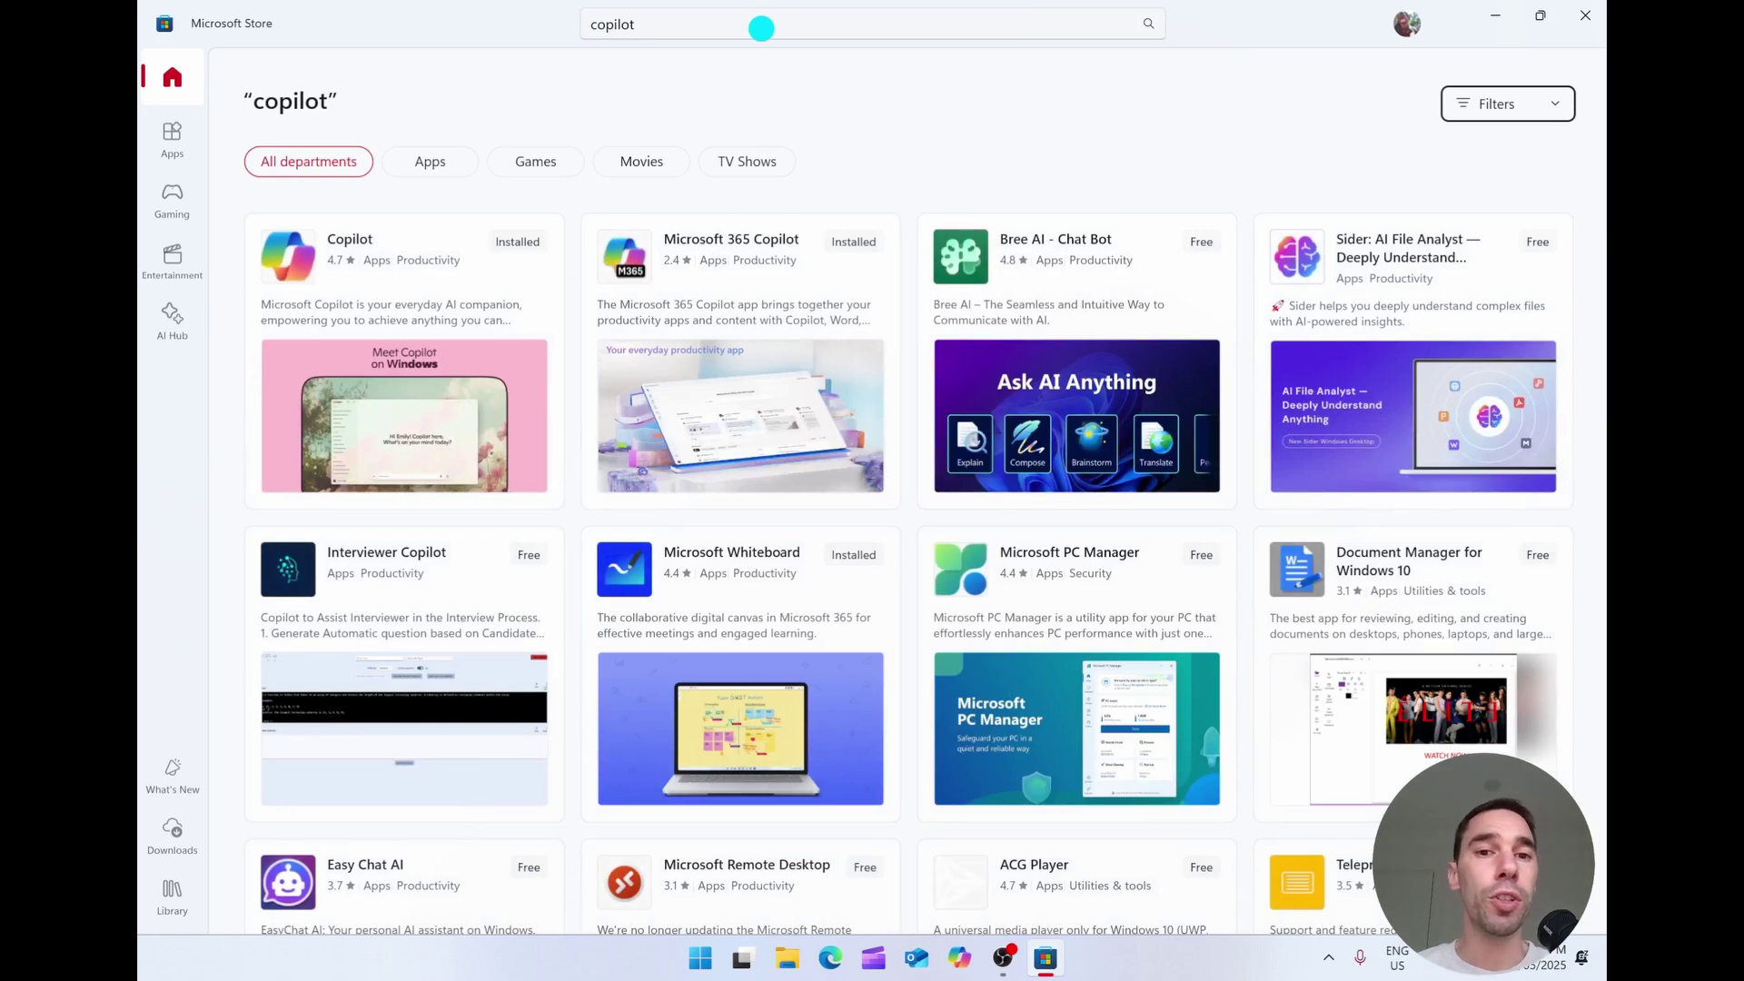
pyautogui.moveTo(368, 258)
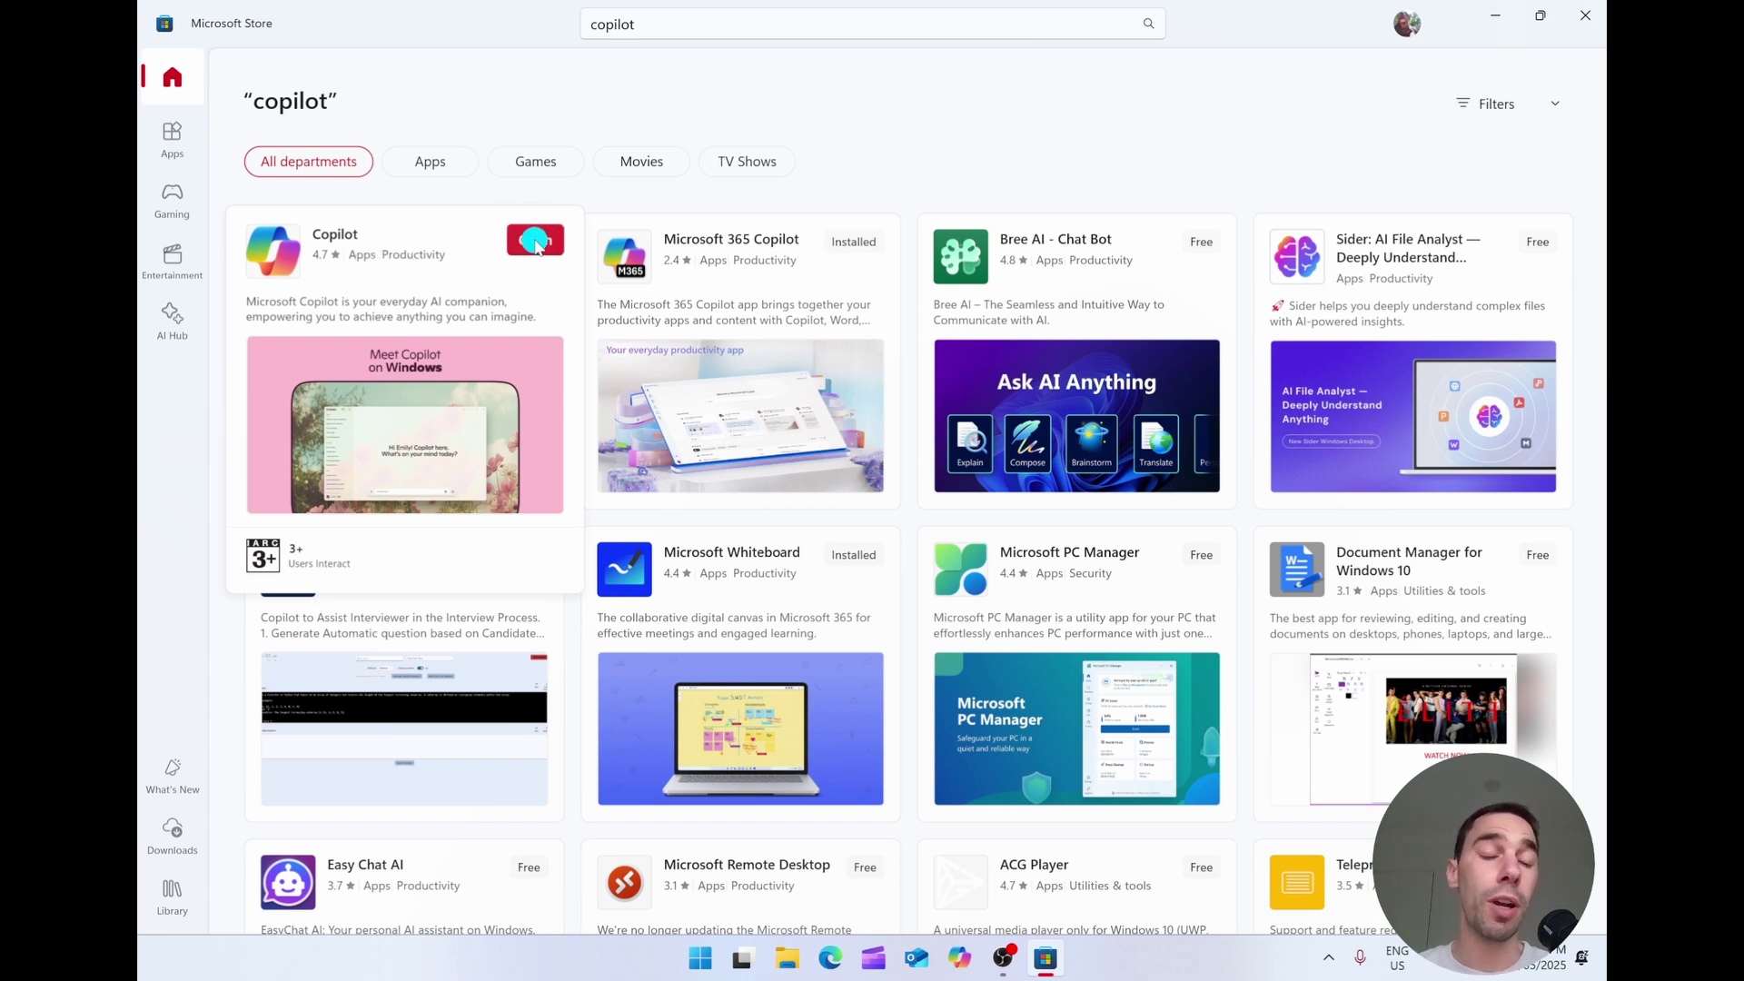
pyautogui.click(538, 246)
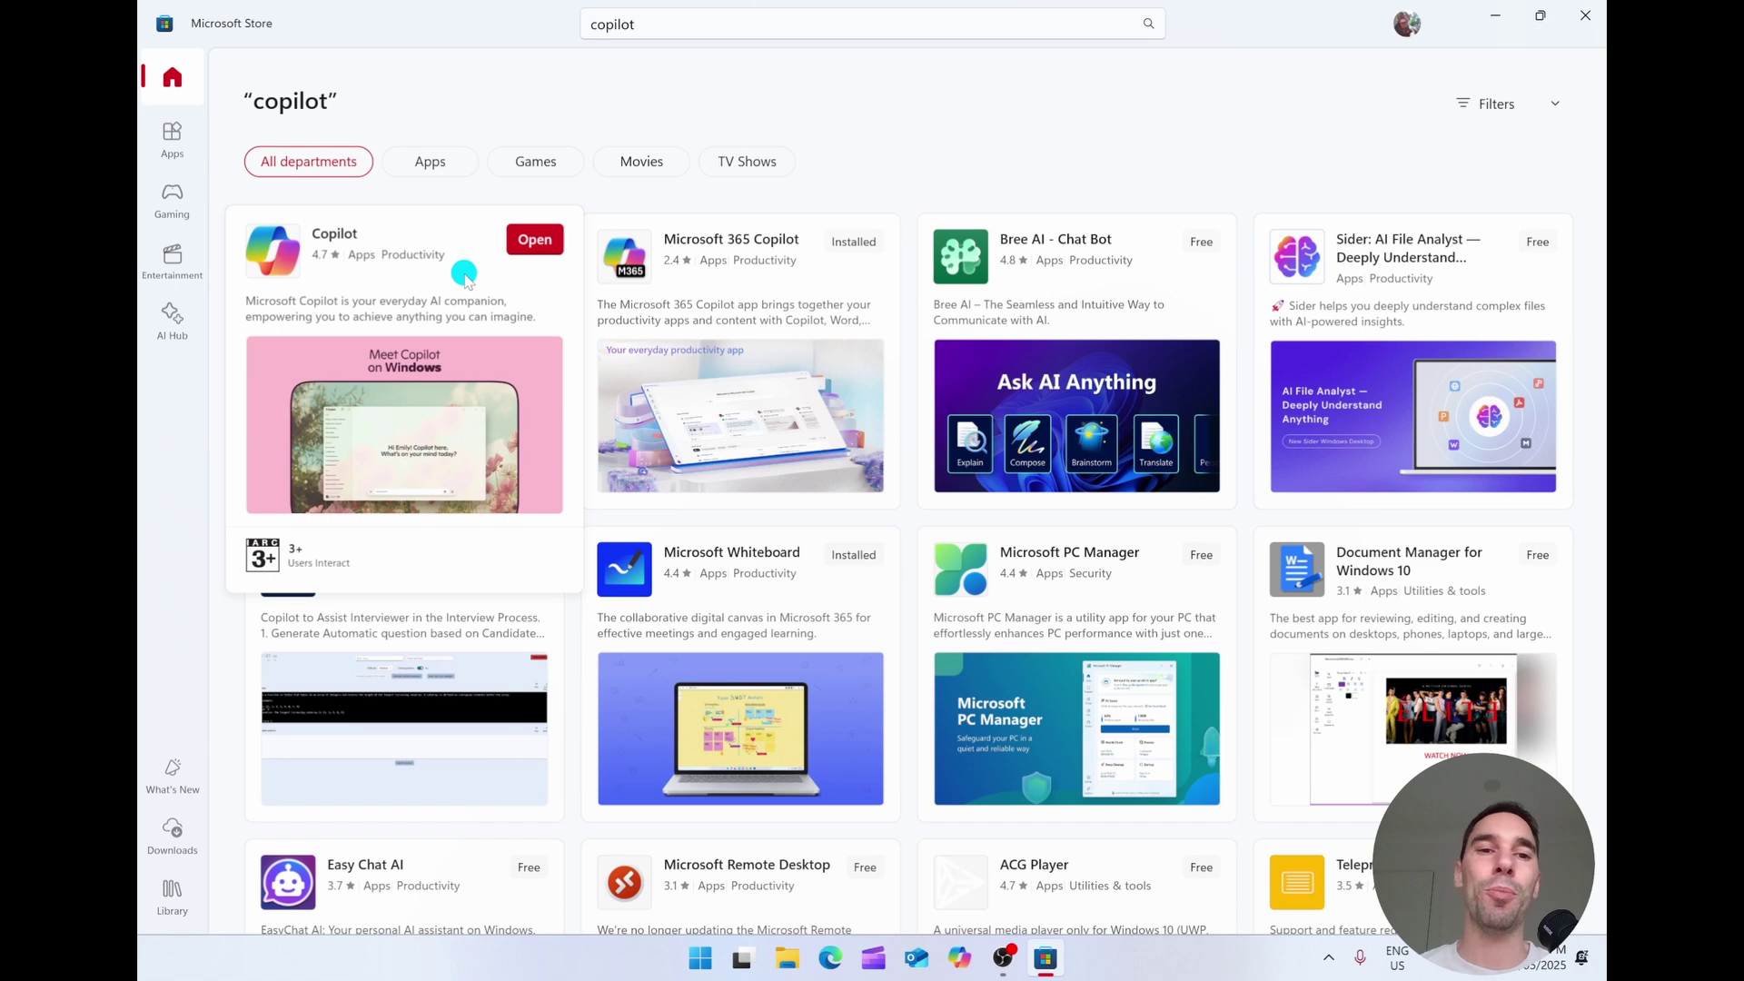
# Close Microsoft Store and launch Copilot from the taskbar, scrolling its conversation history.
pyautogui.click(1585, 16)
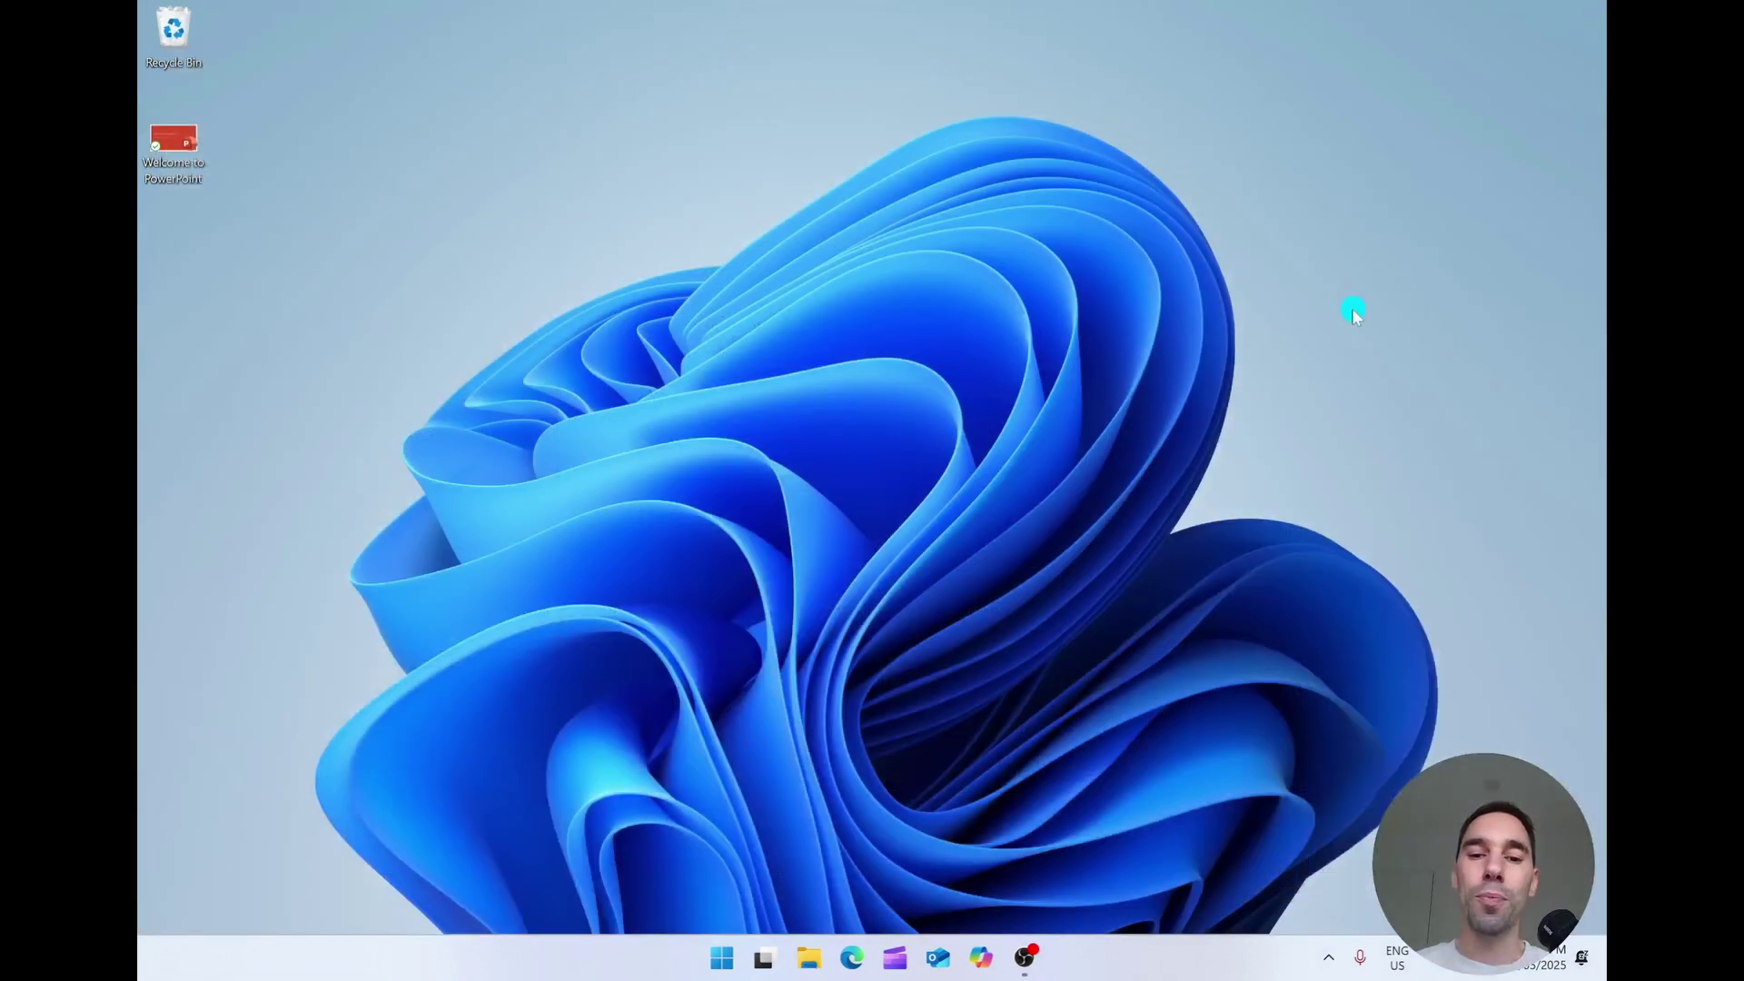
pyautogui.click(981, 959)
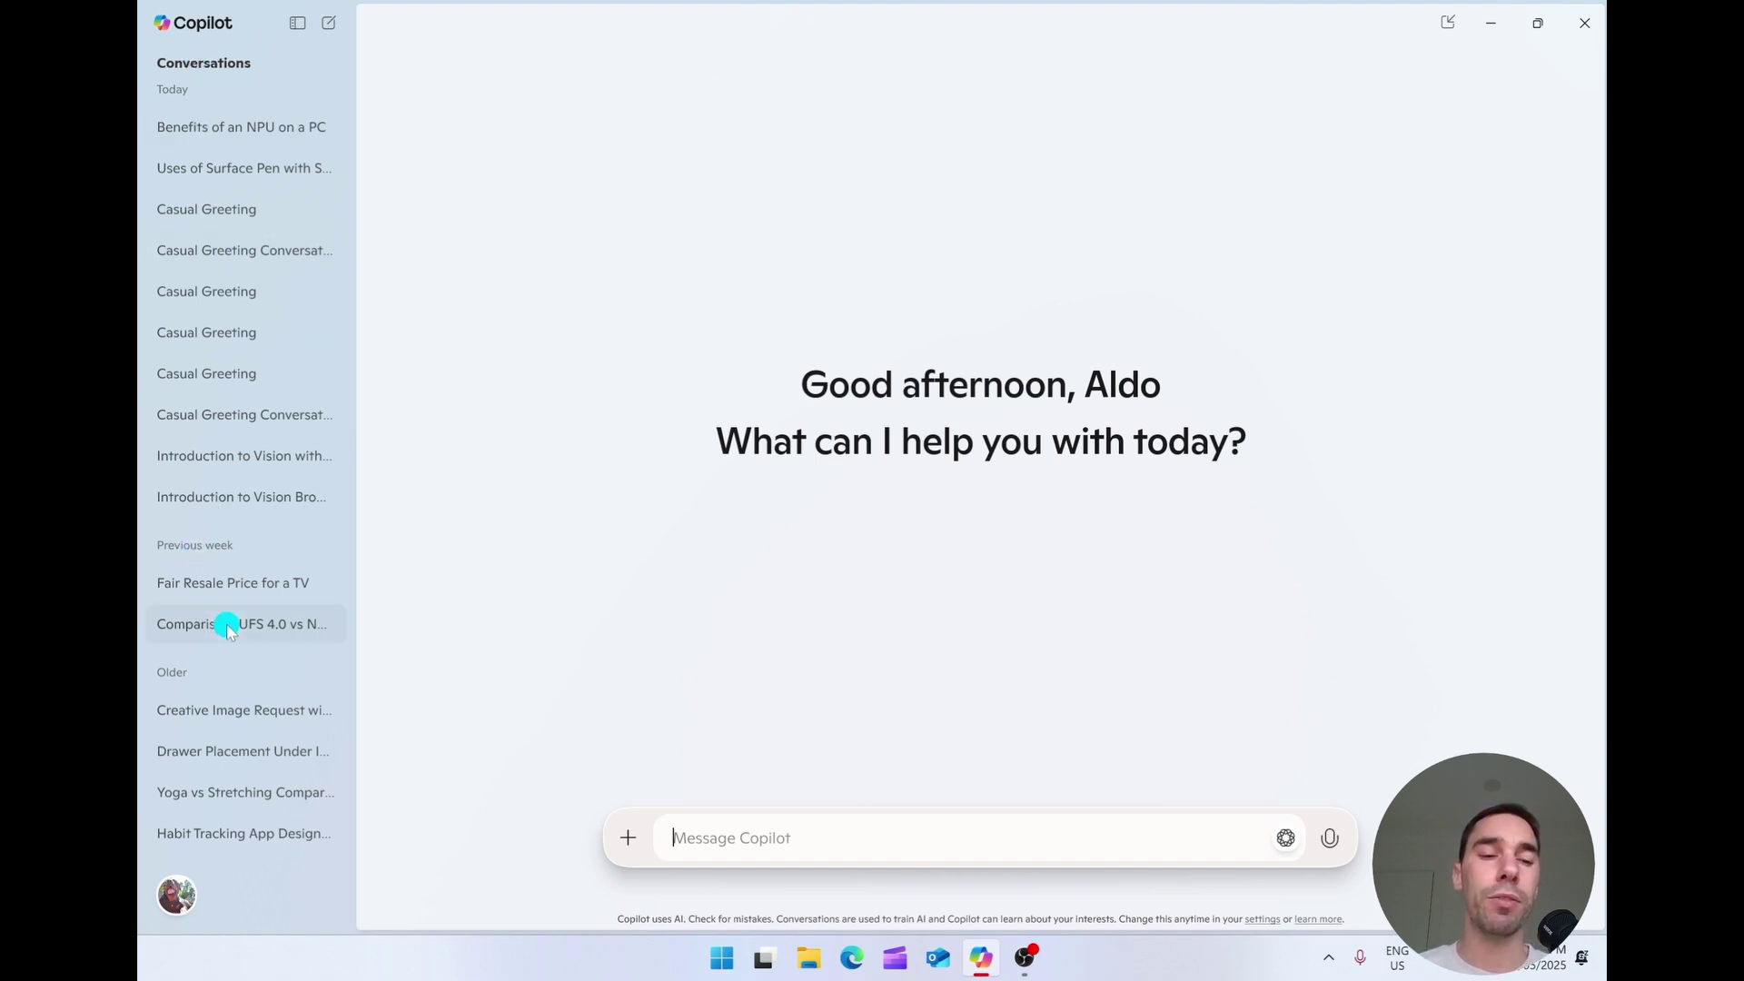
pyautogui.scroll(-1, 226, 623)
pyautogui.scroll(1, 226, 624)
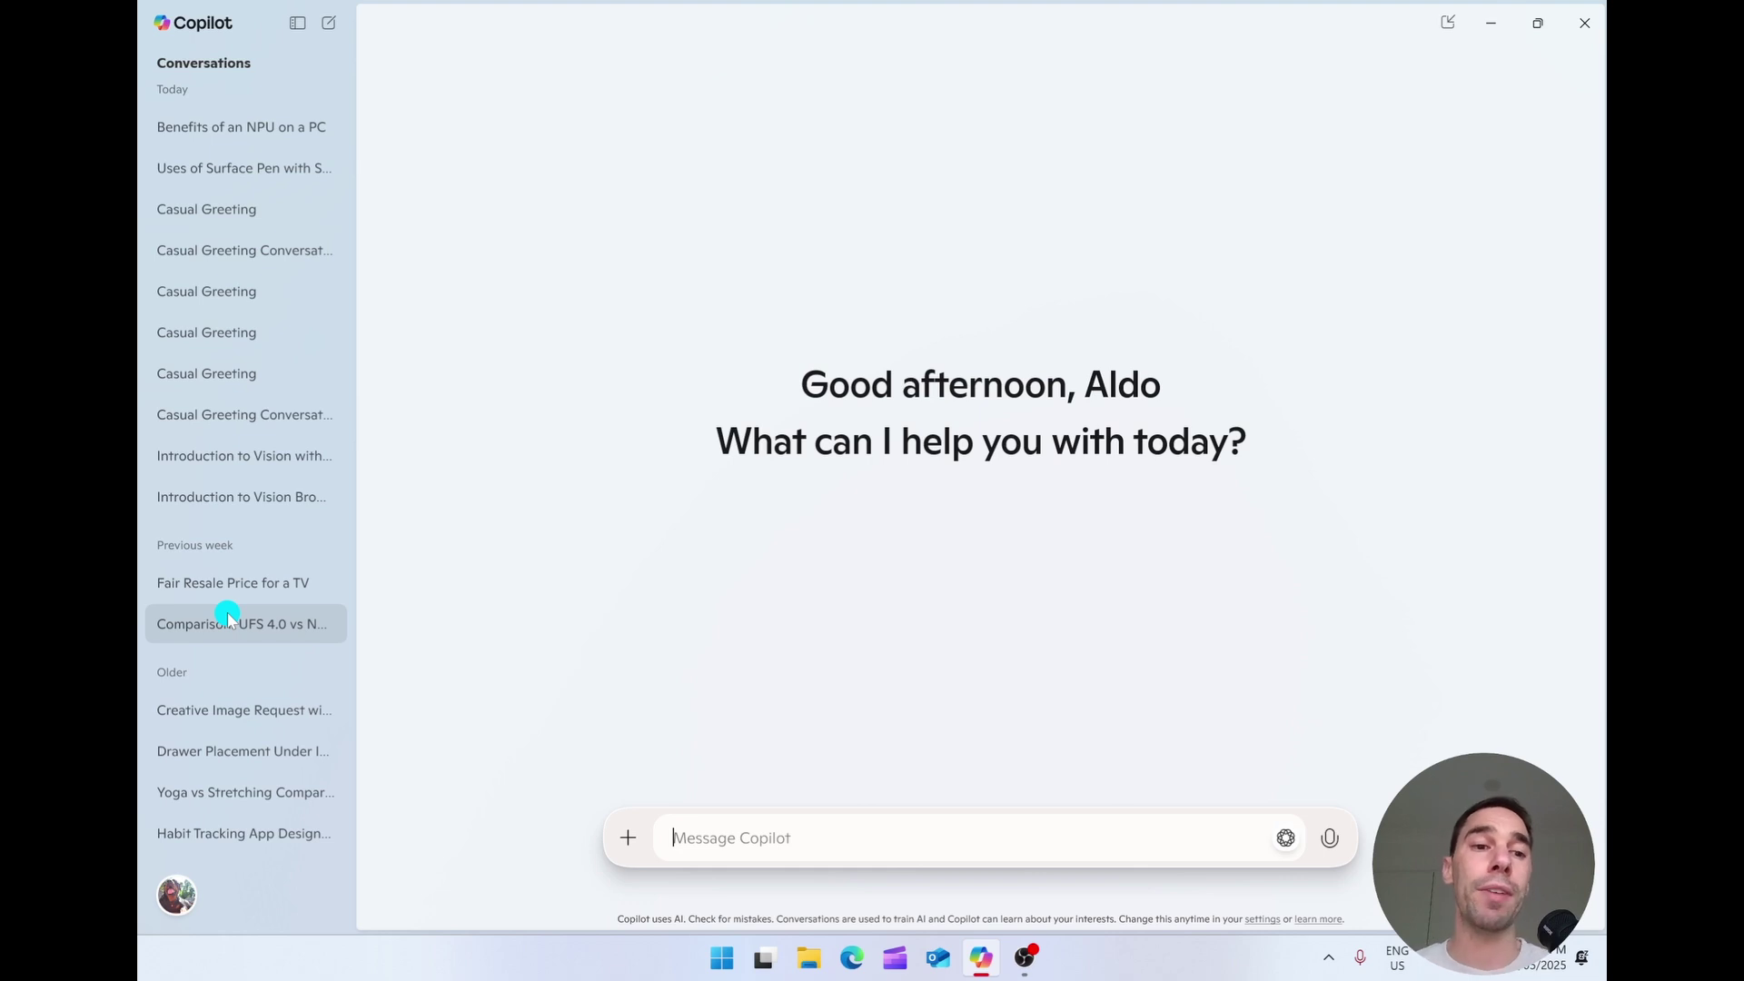
# Hide and reshow the conversations list, then start a new conversation.
pyautogui.click(299, 22)
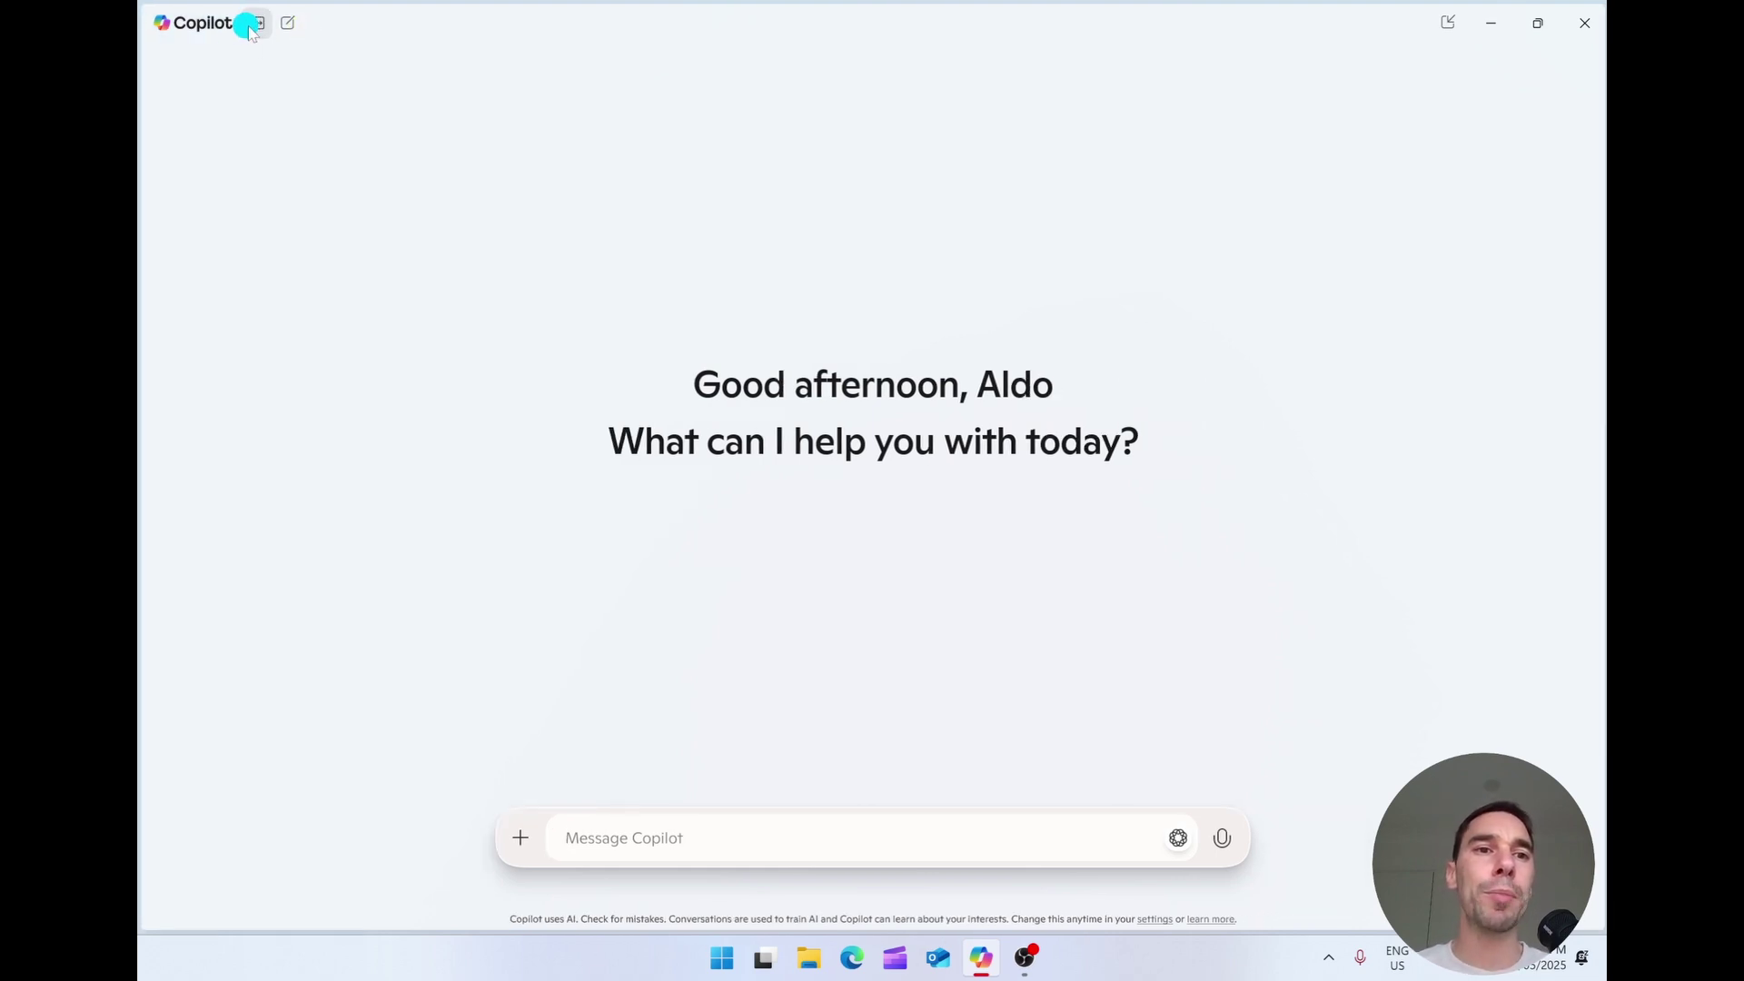
pyautogui.click(255, 25)
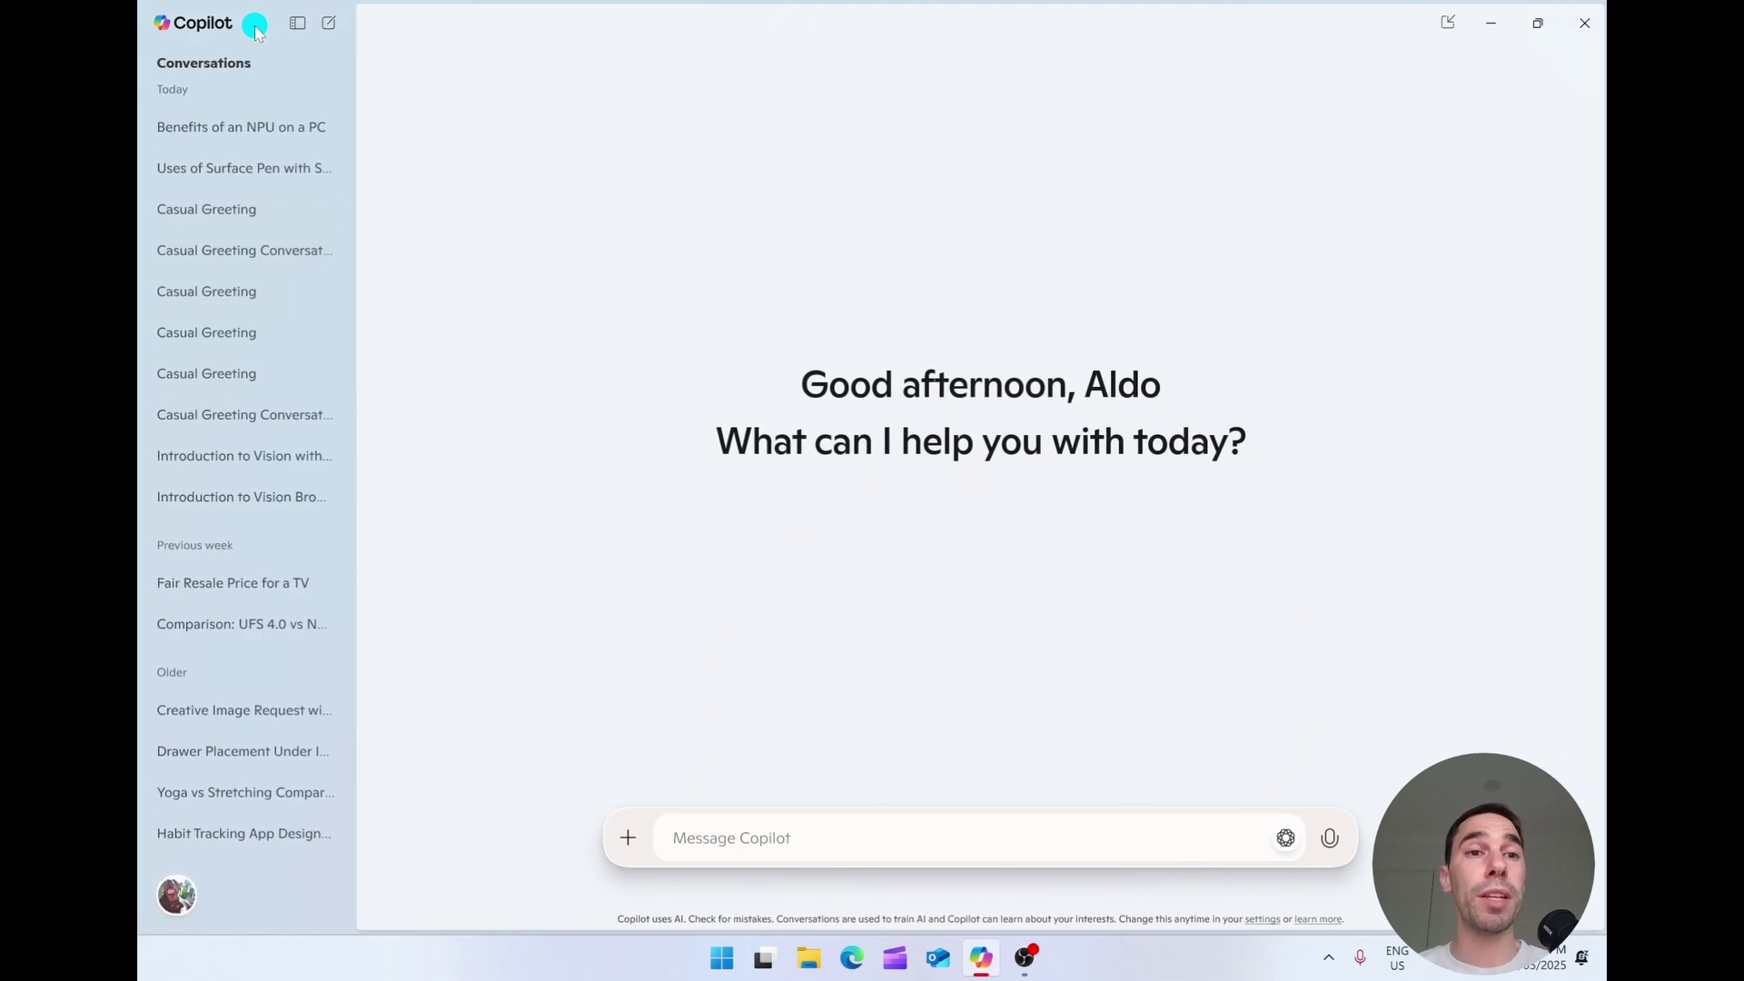
pyautogui.click(327, 34)
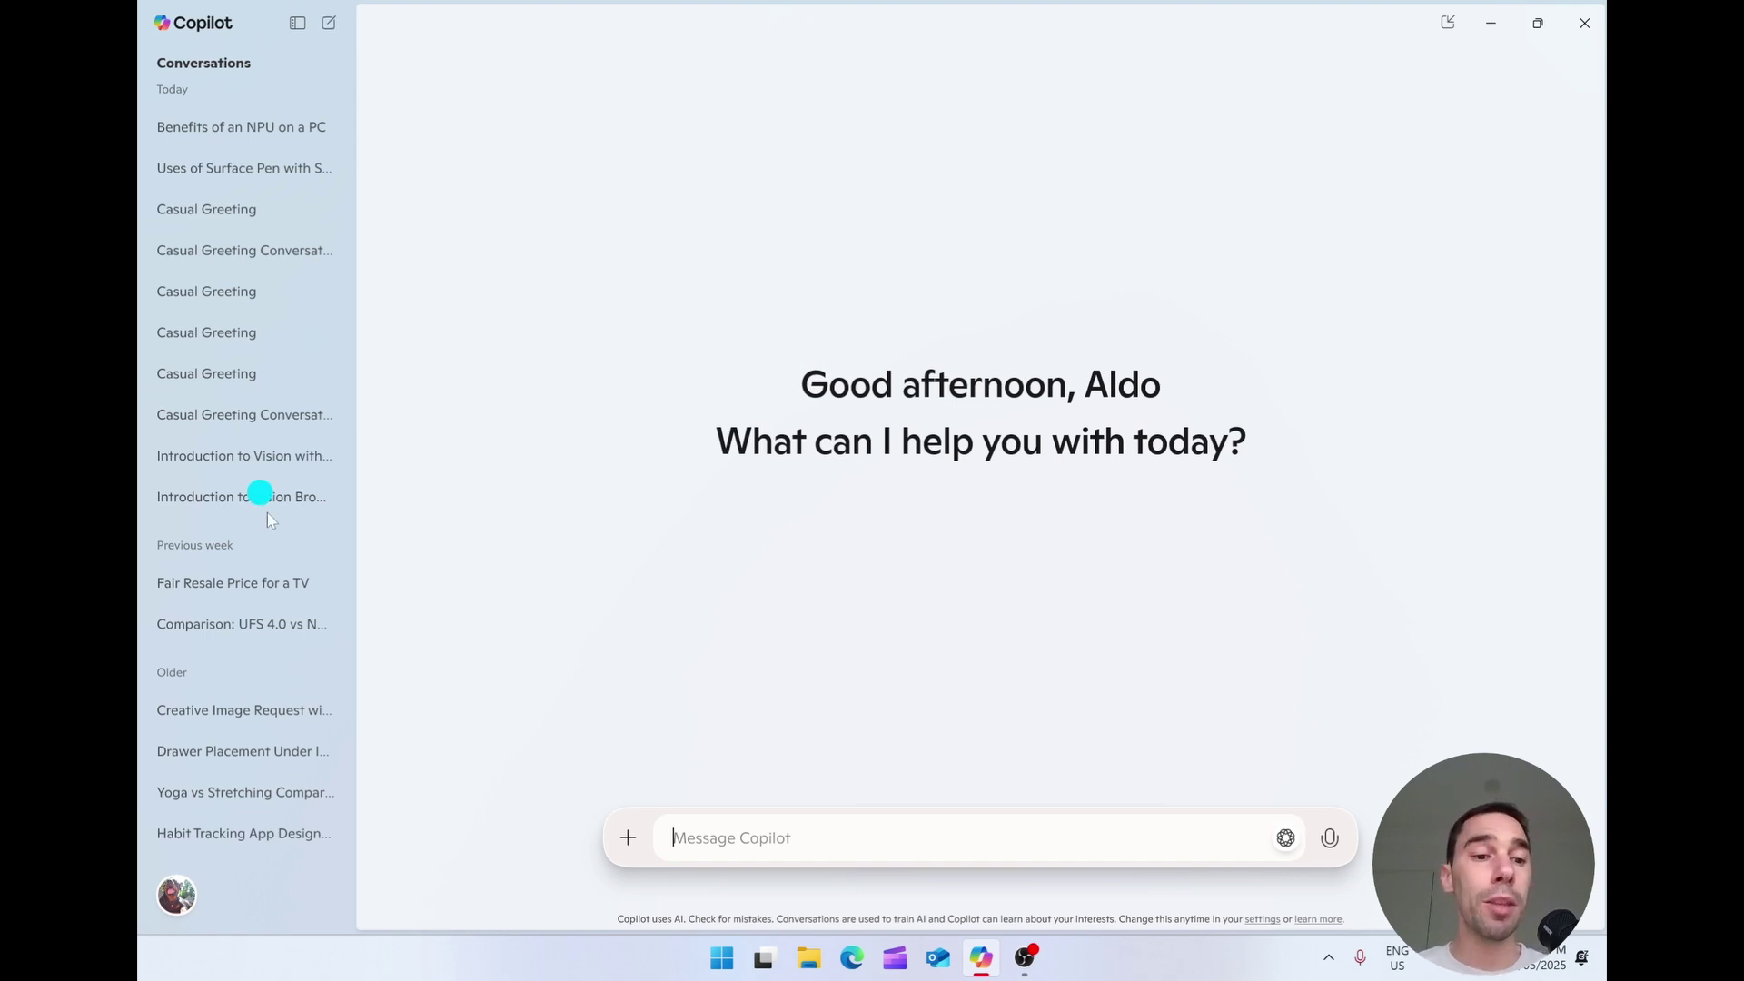
# In Copilot settings, keep the Wave voice and toggle the Alt+Spacebar quick-view shortcut off and on.
pyautogui.click(186, 899)
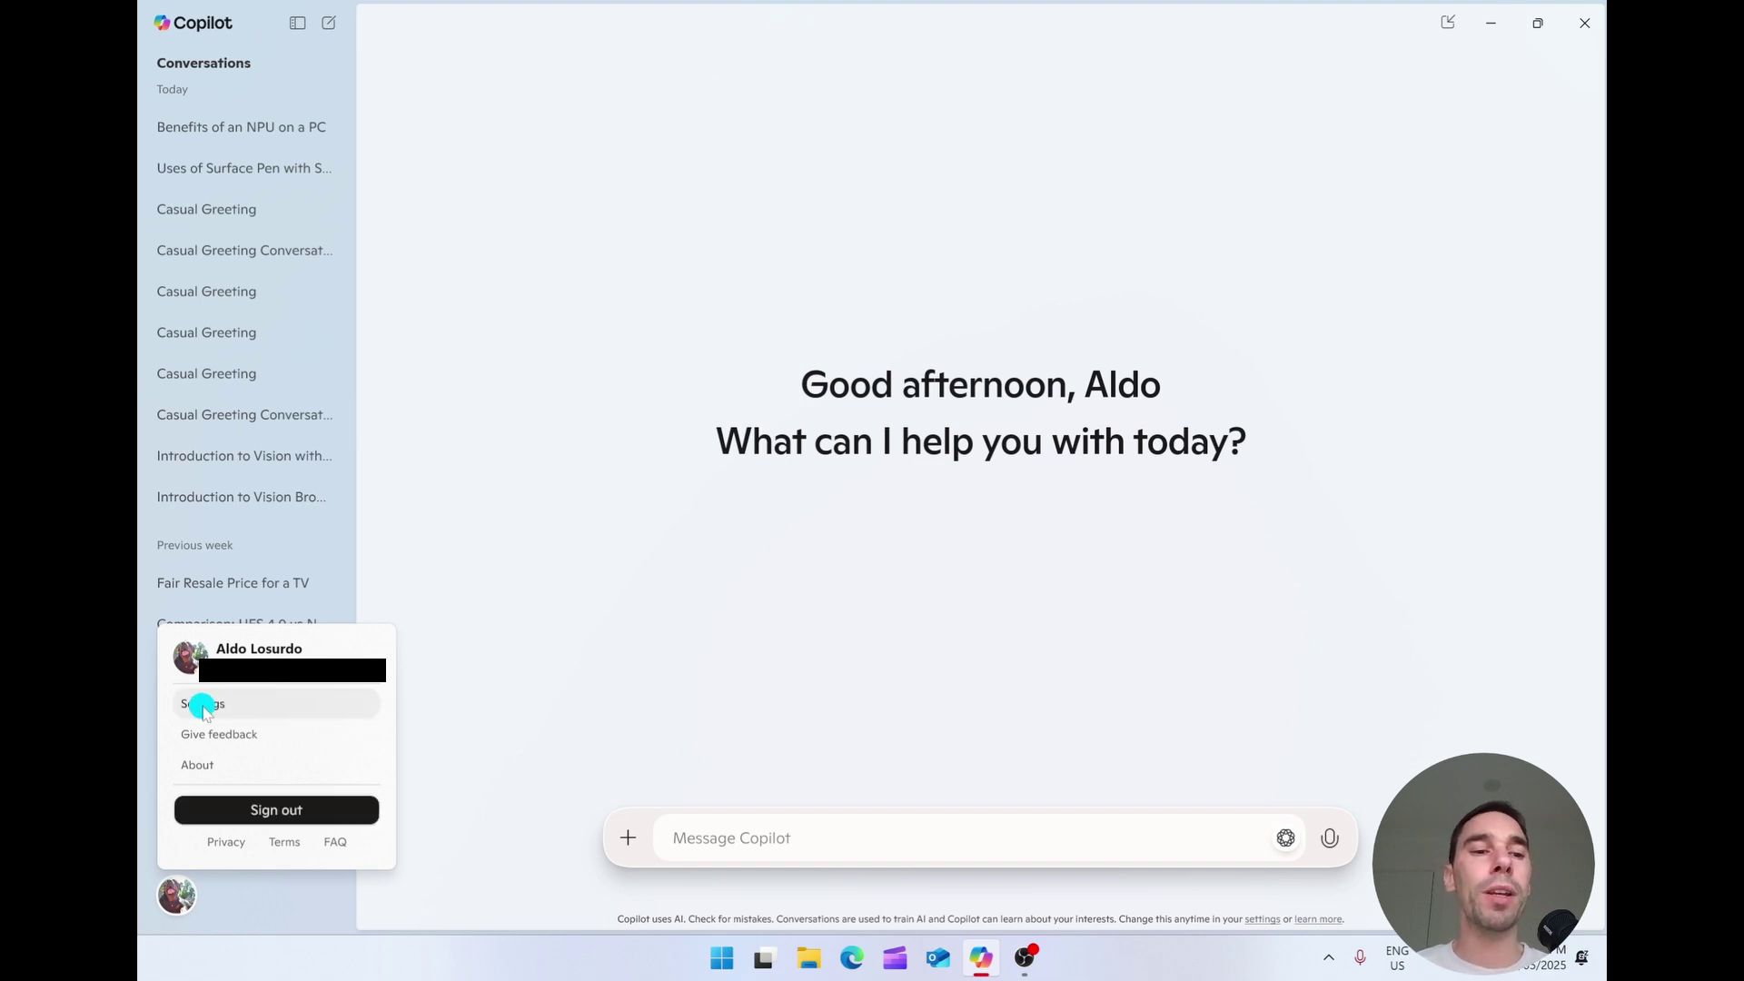
pyautogui.click(218, 706)
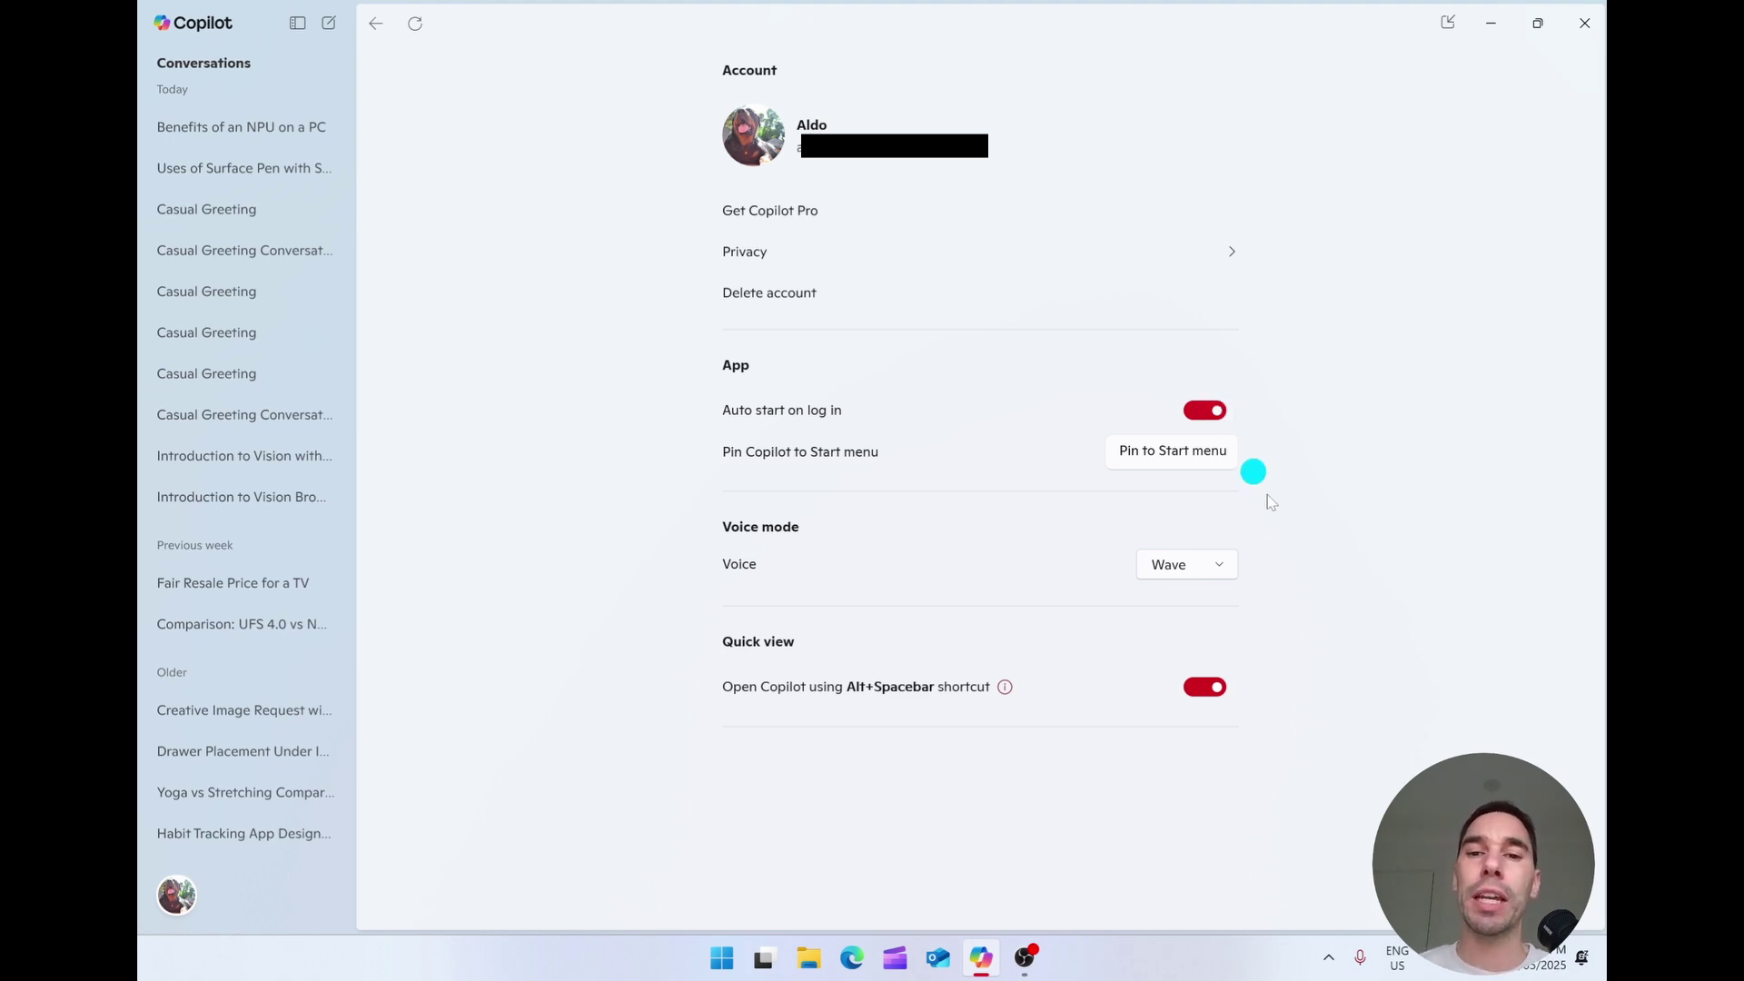
pyautogui.click(1215, 567)
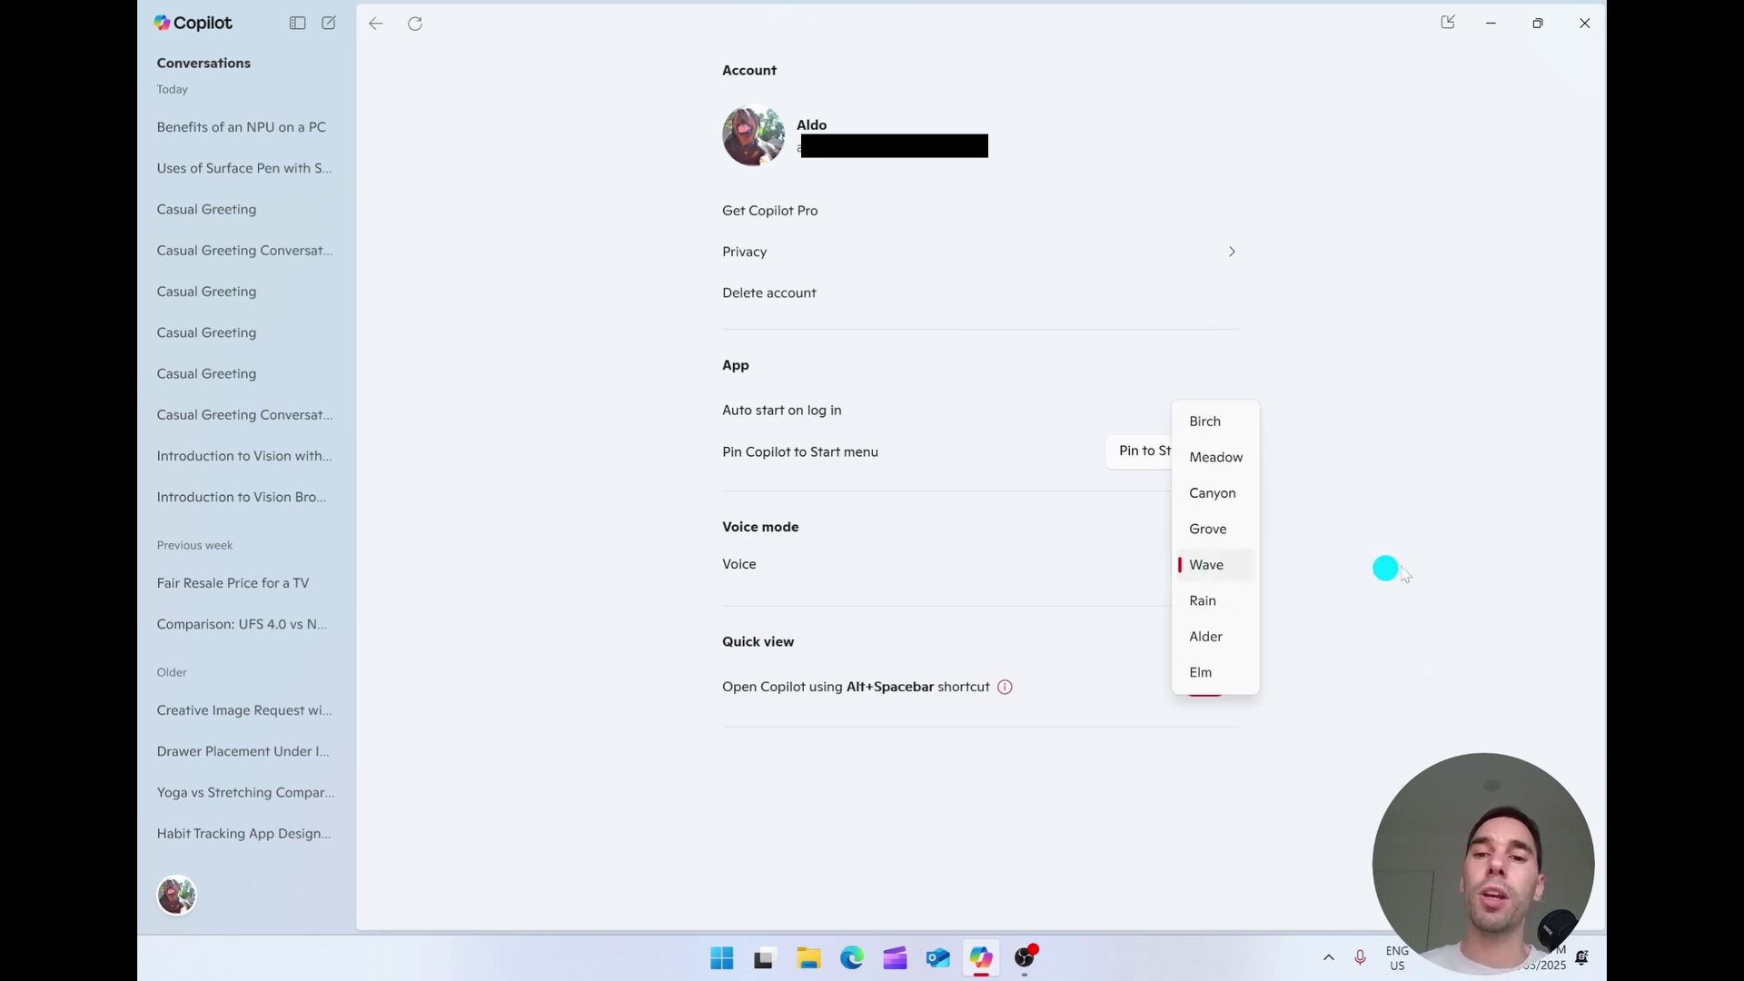
pyautogui.click(1402, 567)
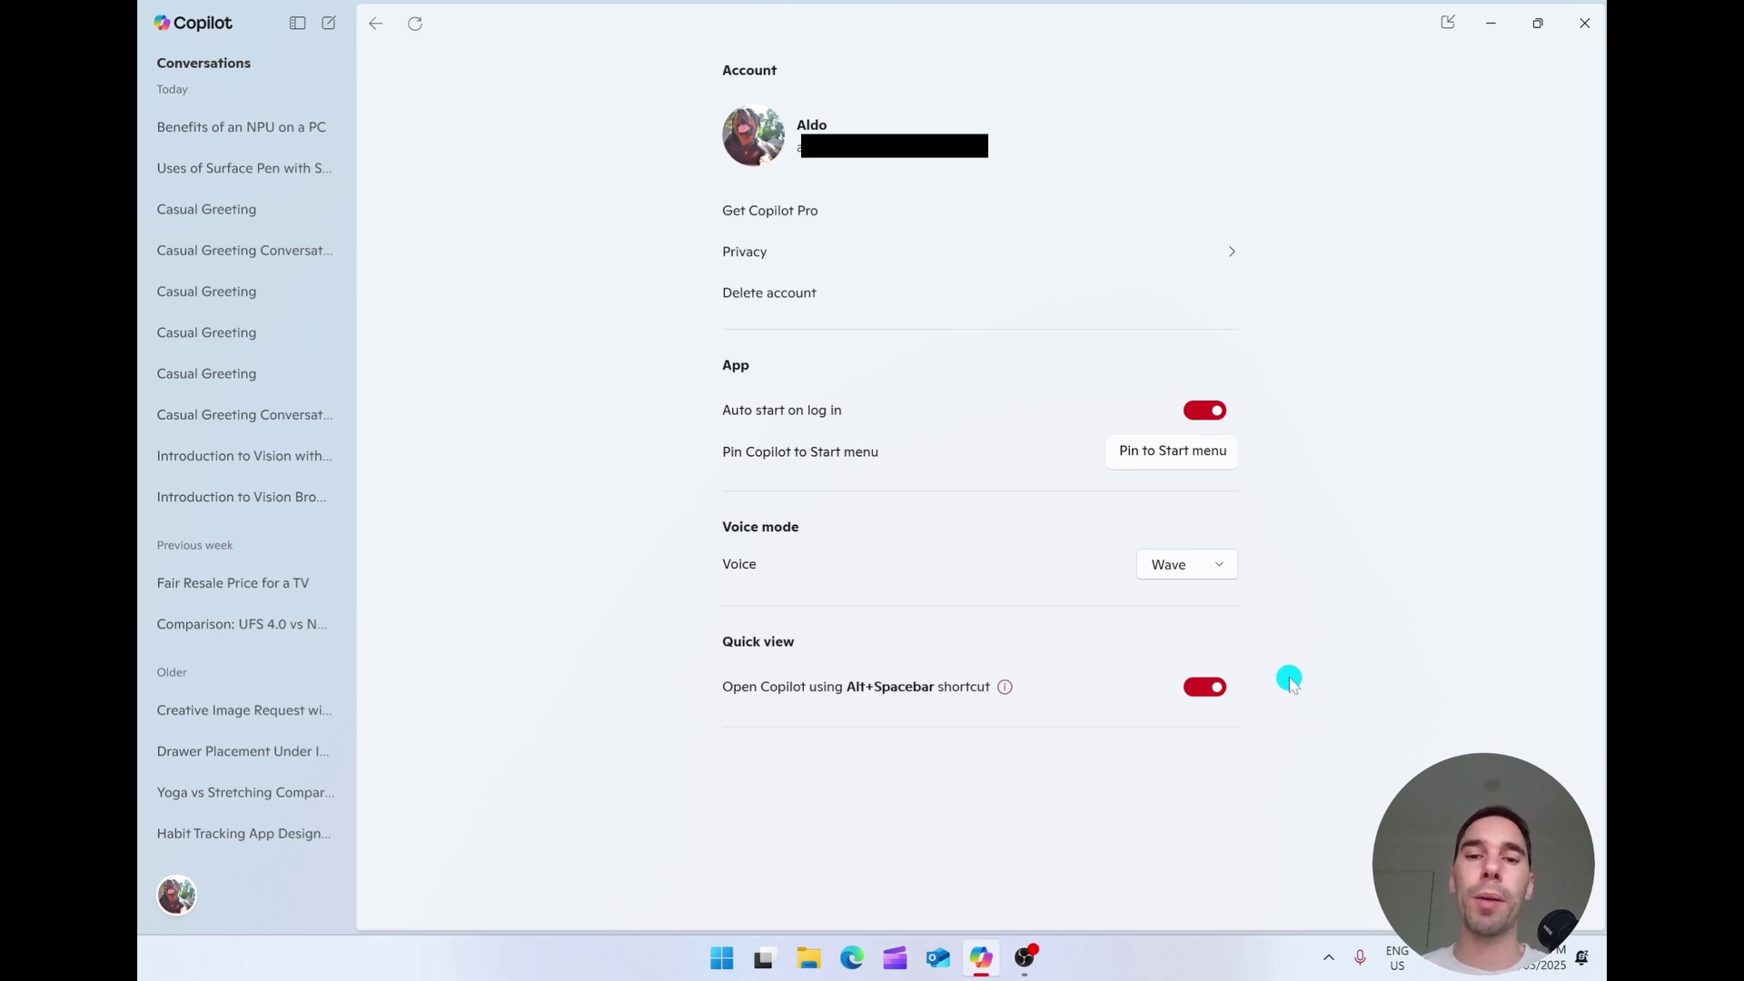
pyautogui.click(1203, 686)
pyautogui.click(1221, 687)
# Summon Copilot's quick view with Alt+Spacebar and expand it into a maximized full window.
pyautogui.hotkey('alt', 'space')
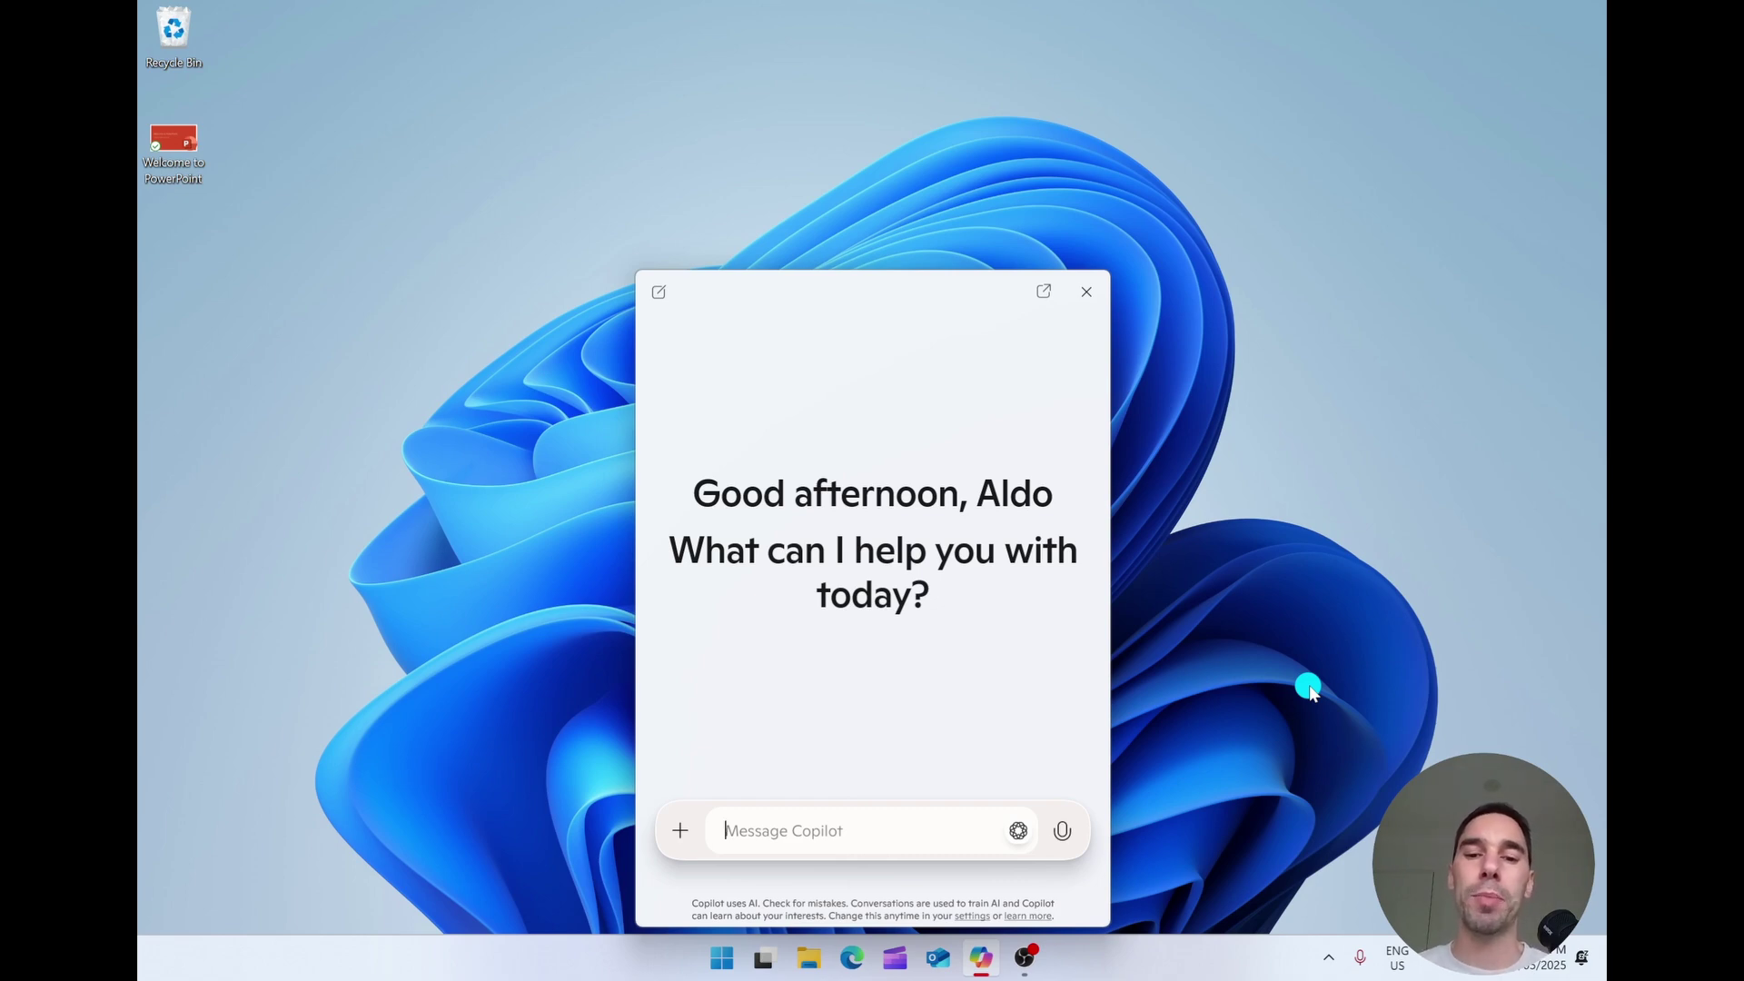
pyautogui.click(1044, 292)
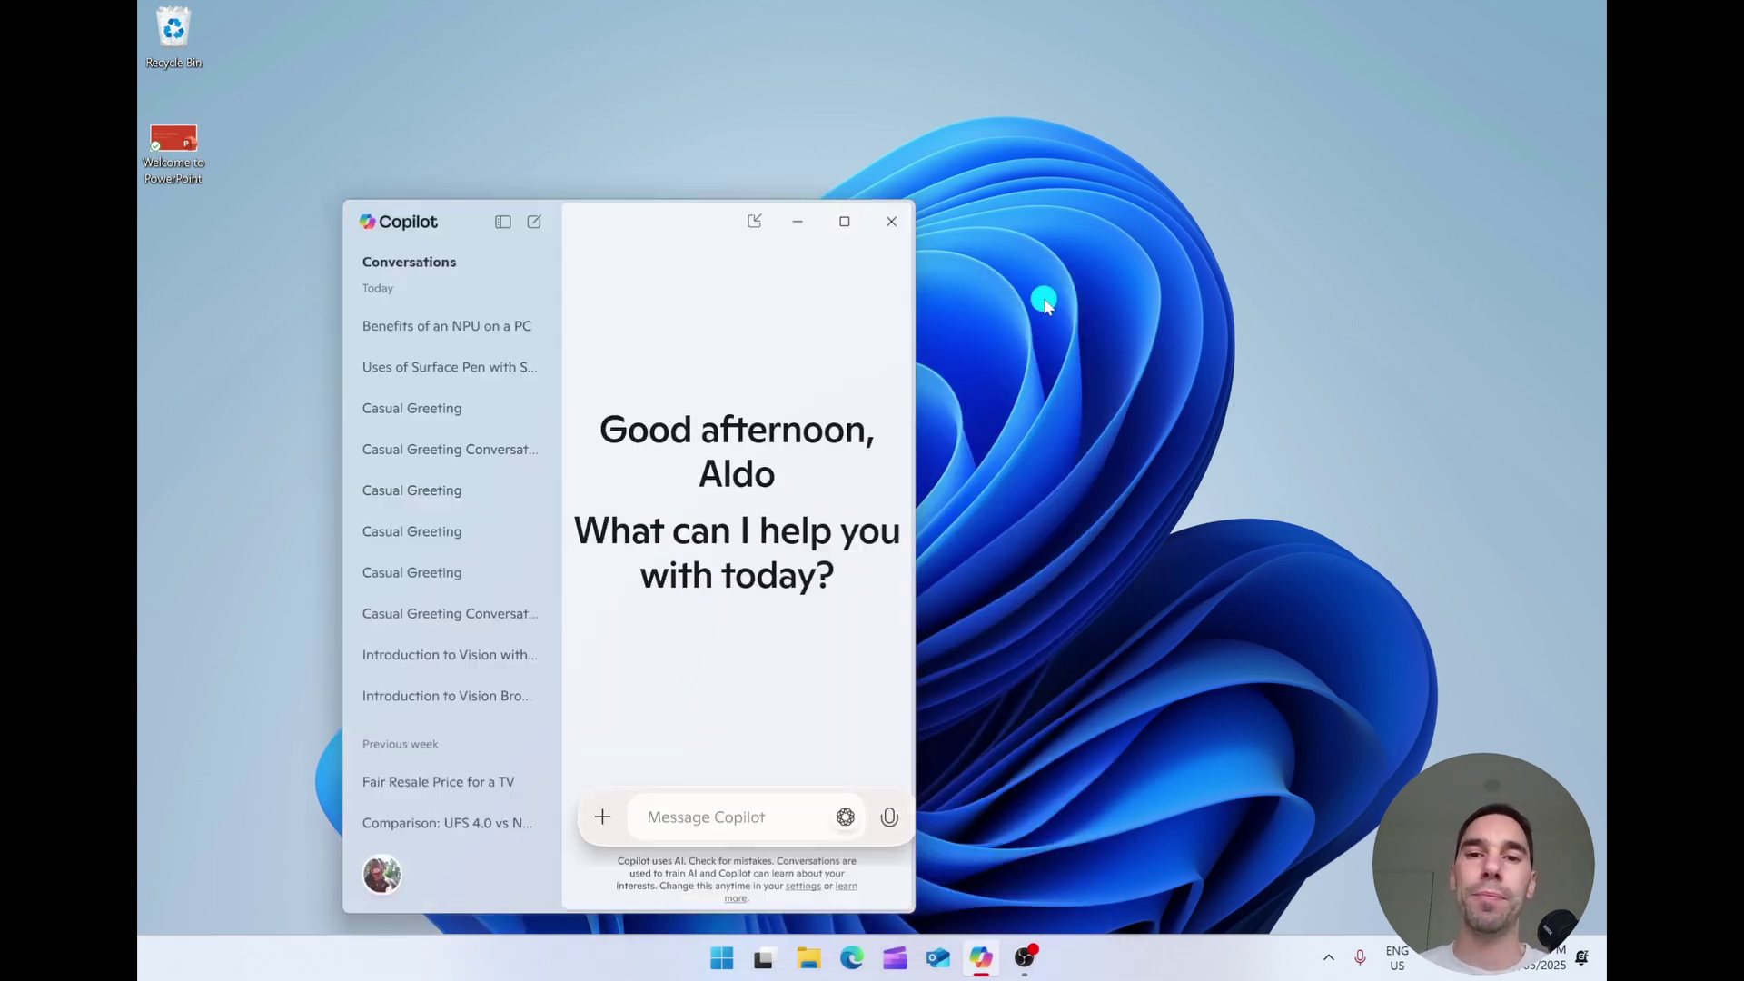
pyautogui.click(863, 223)
# Check for Copilot updates in settings, dismiss the up-to-date notice, and start a new chat.
pyautogui.click(176, 895)
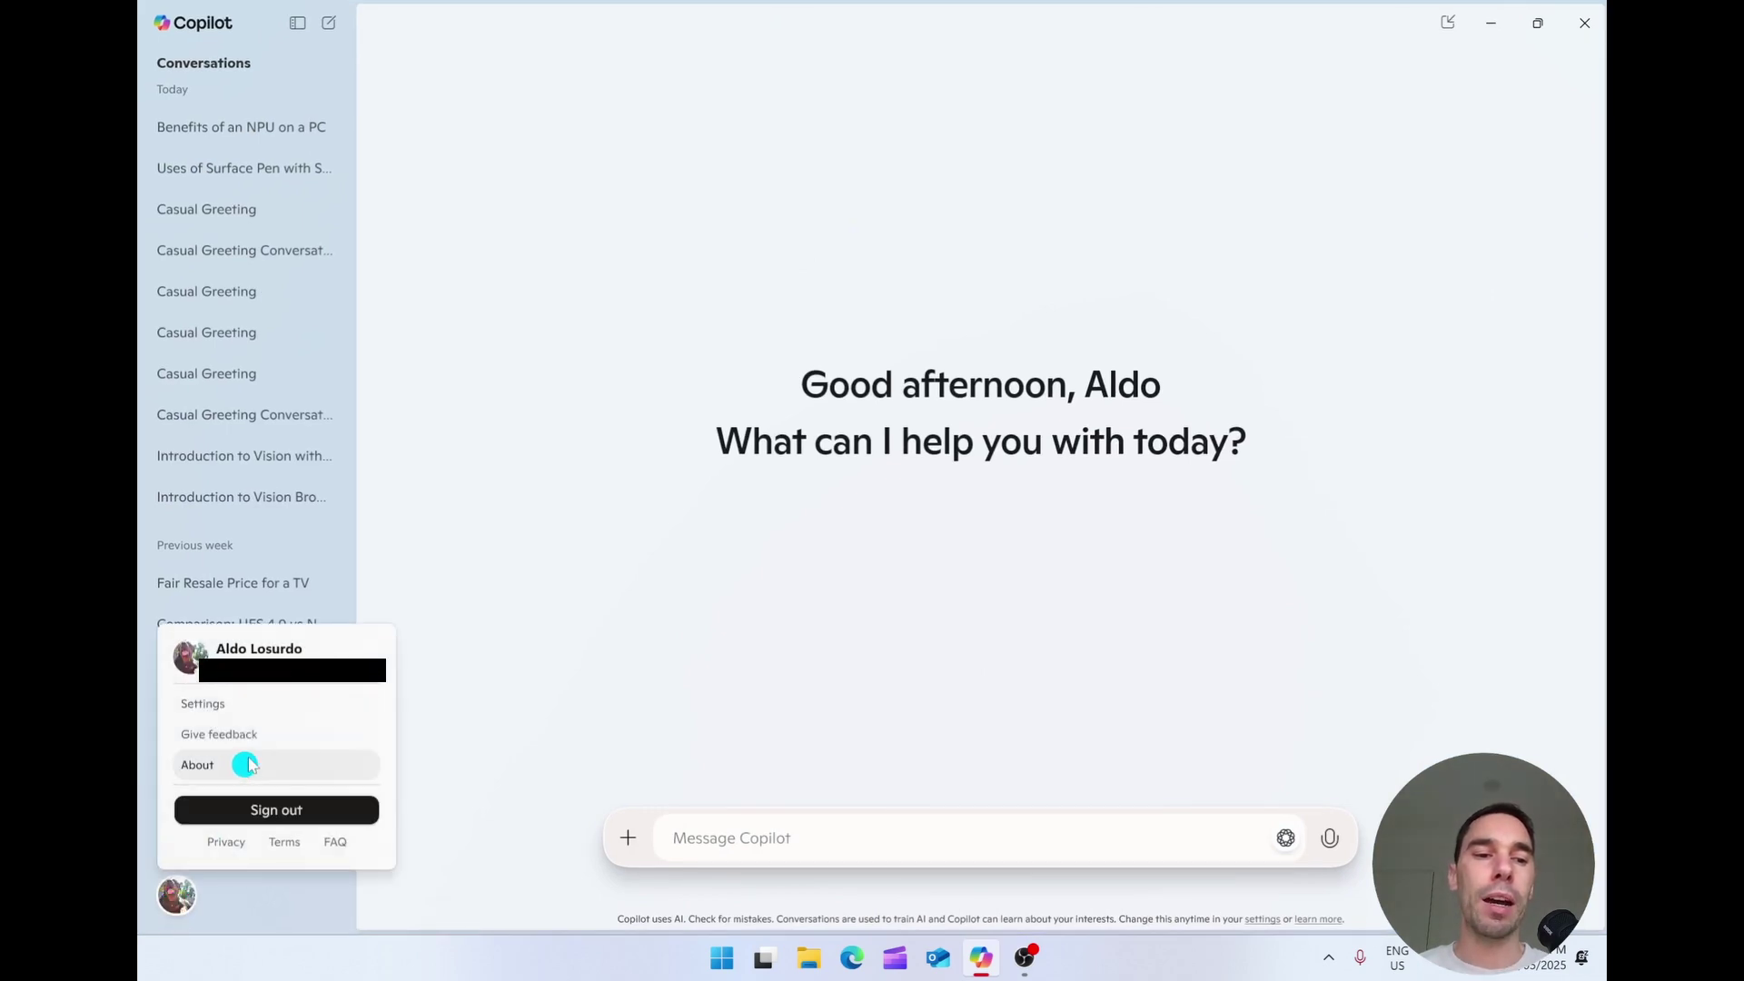
pyautogui.click(253, 704)
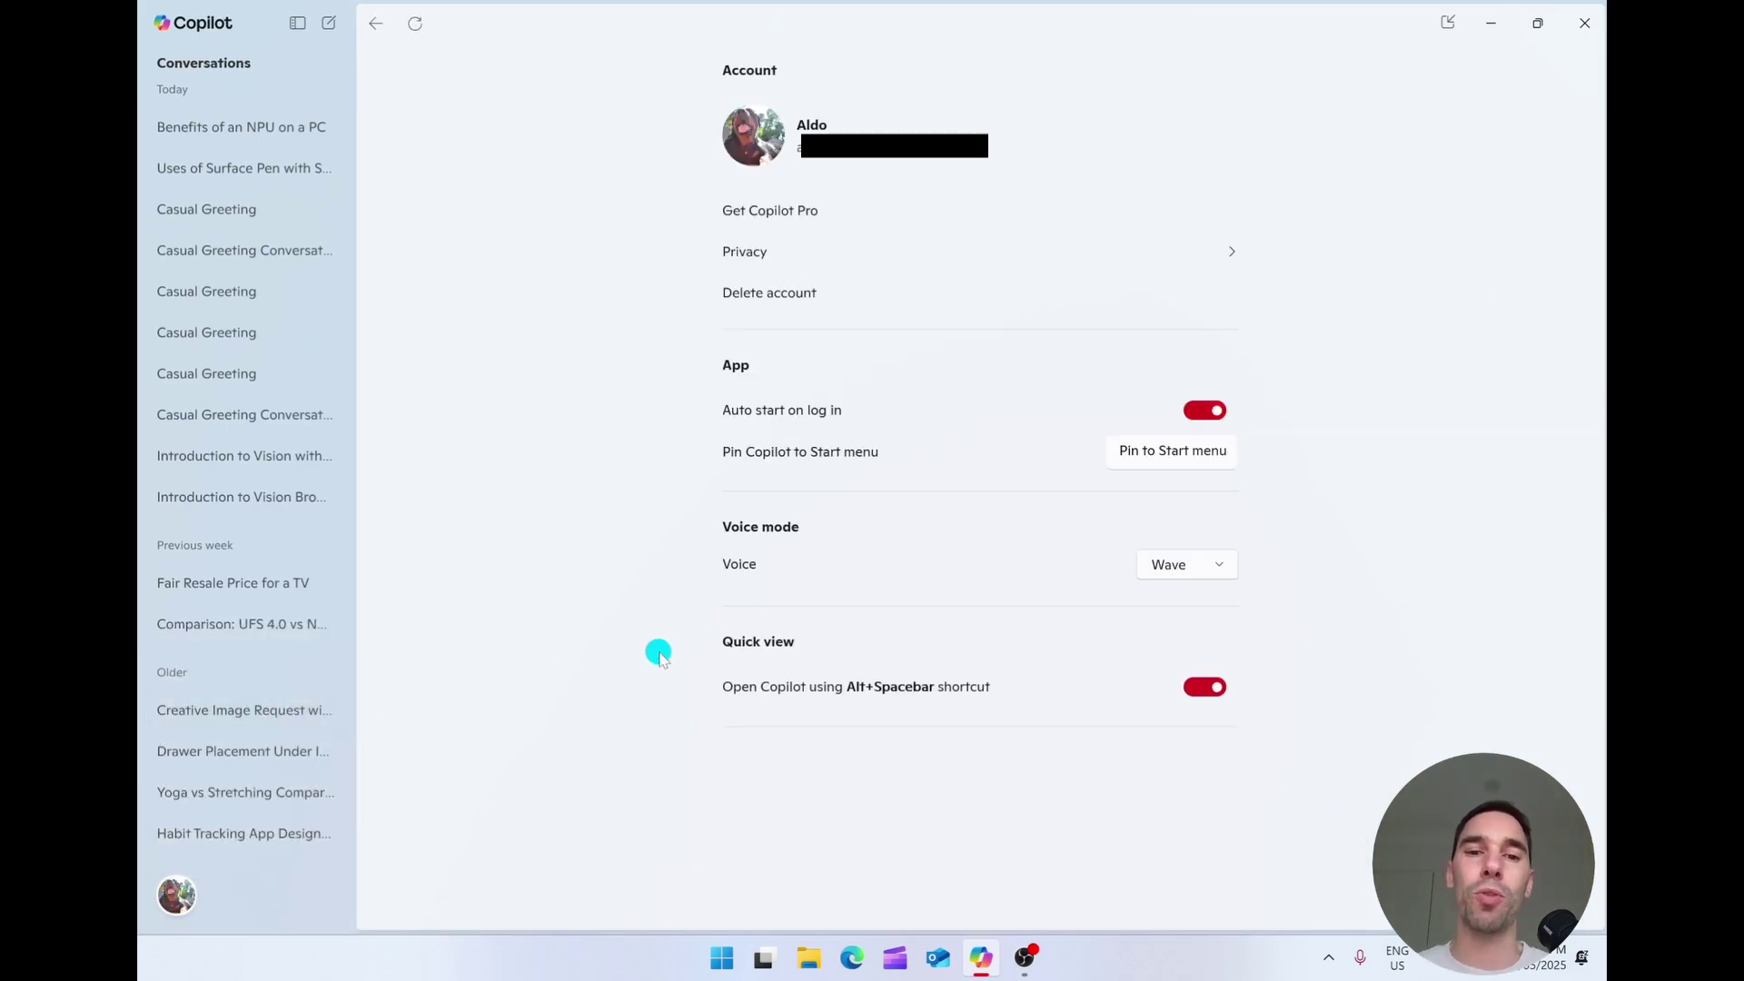
pyautogui.click(417, 28)
pyautogui.click(829, 573)
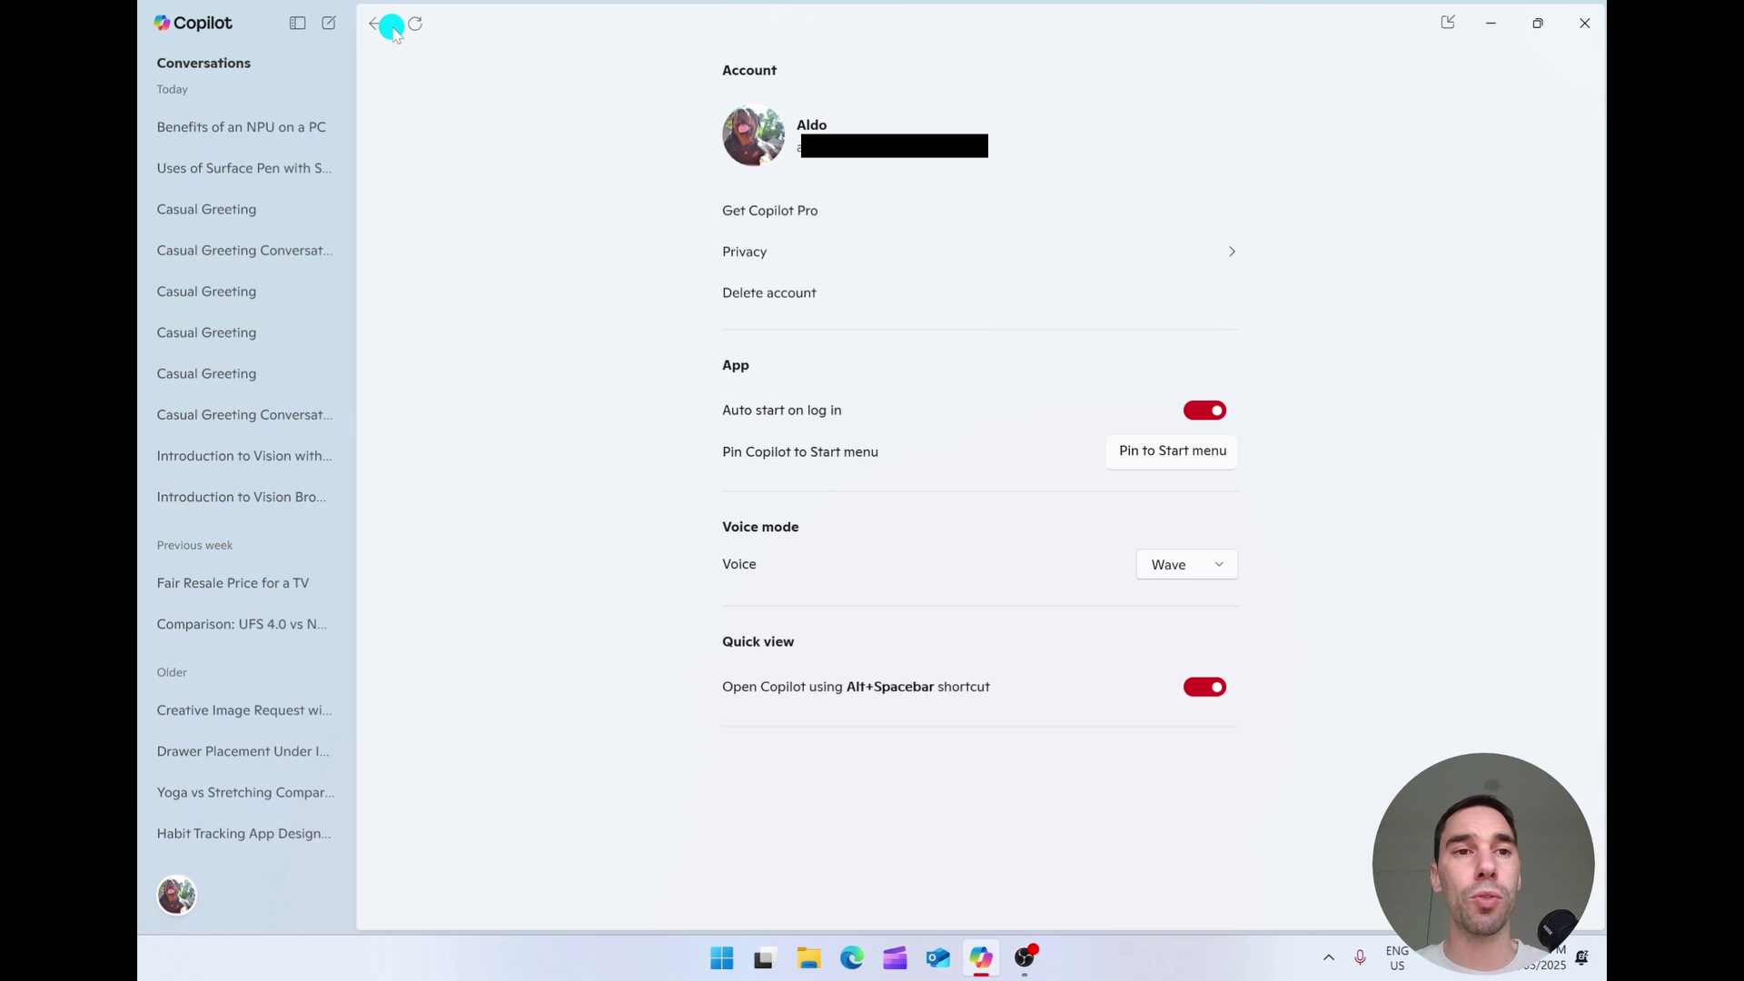
pyautogui.click(330, 24)
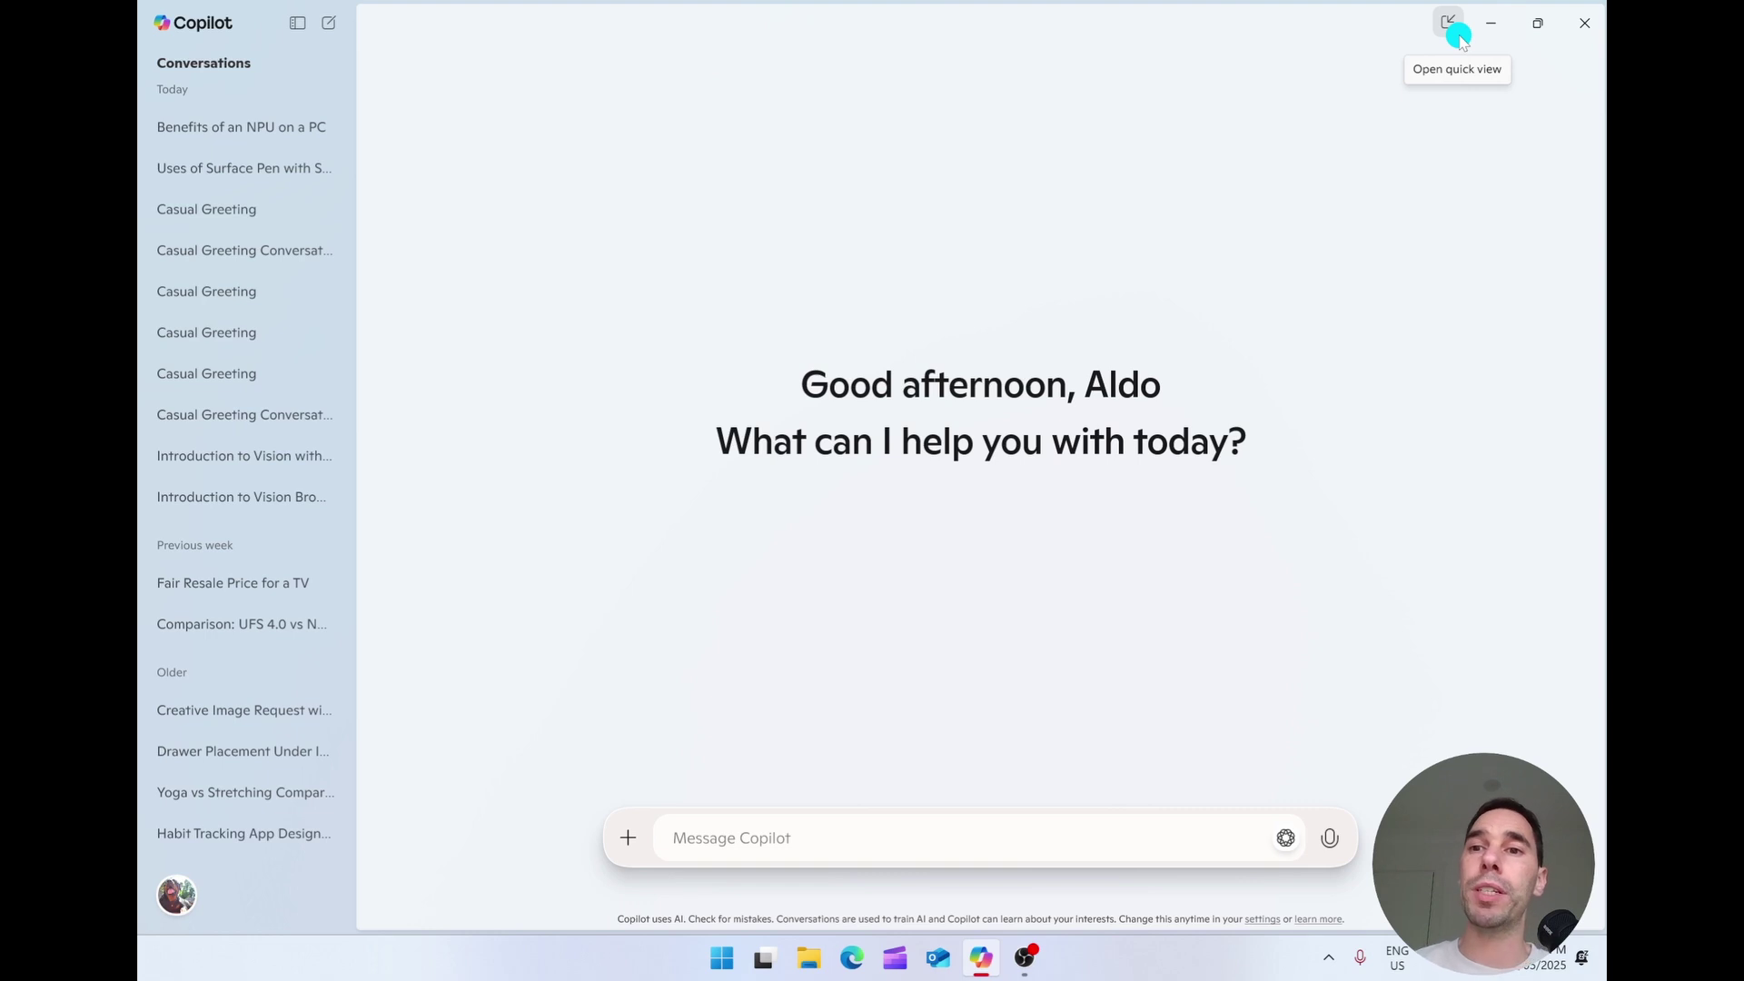
# Shrink Copilot into quick view, then expand it back to a maximized window.
pyautogui.click(1449, 21)
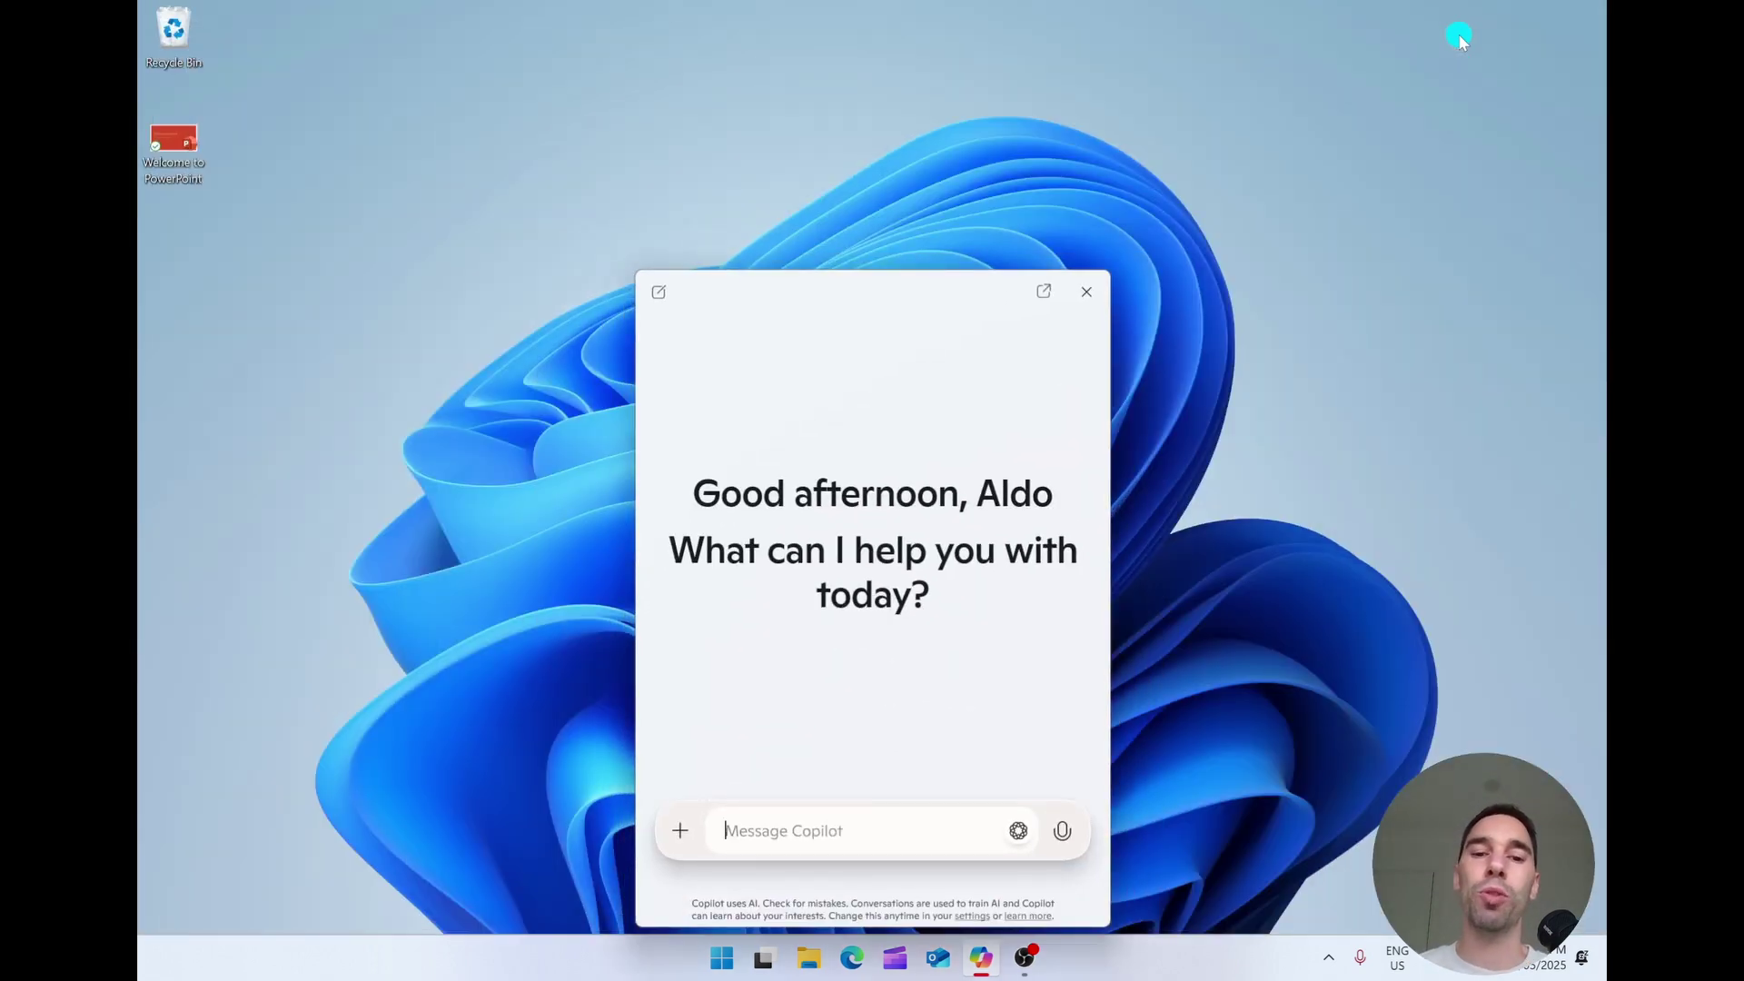
pyautogui.click(1044, 291)
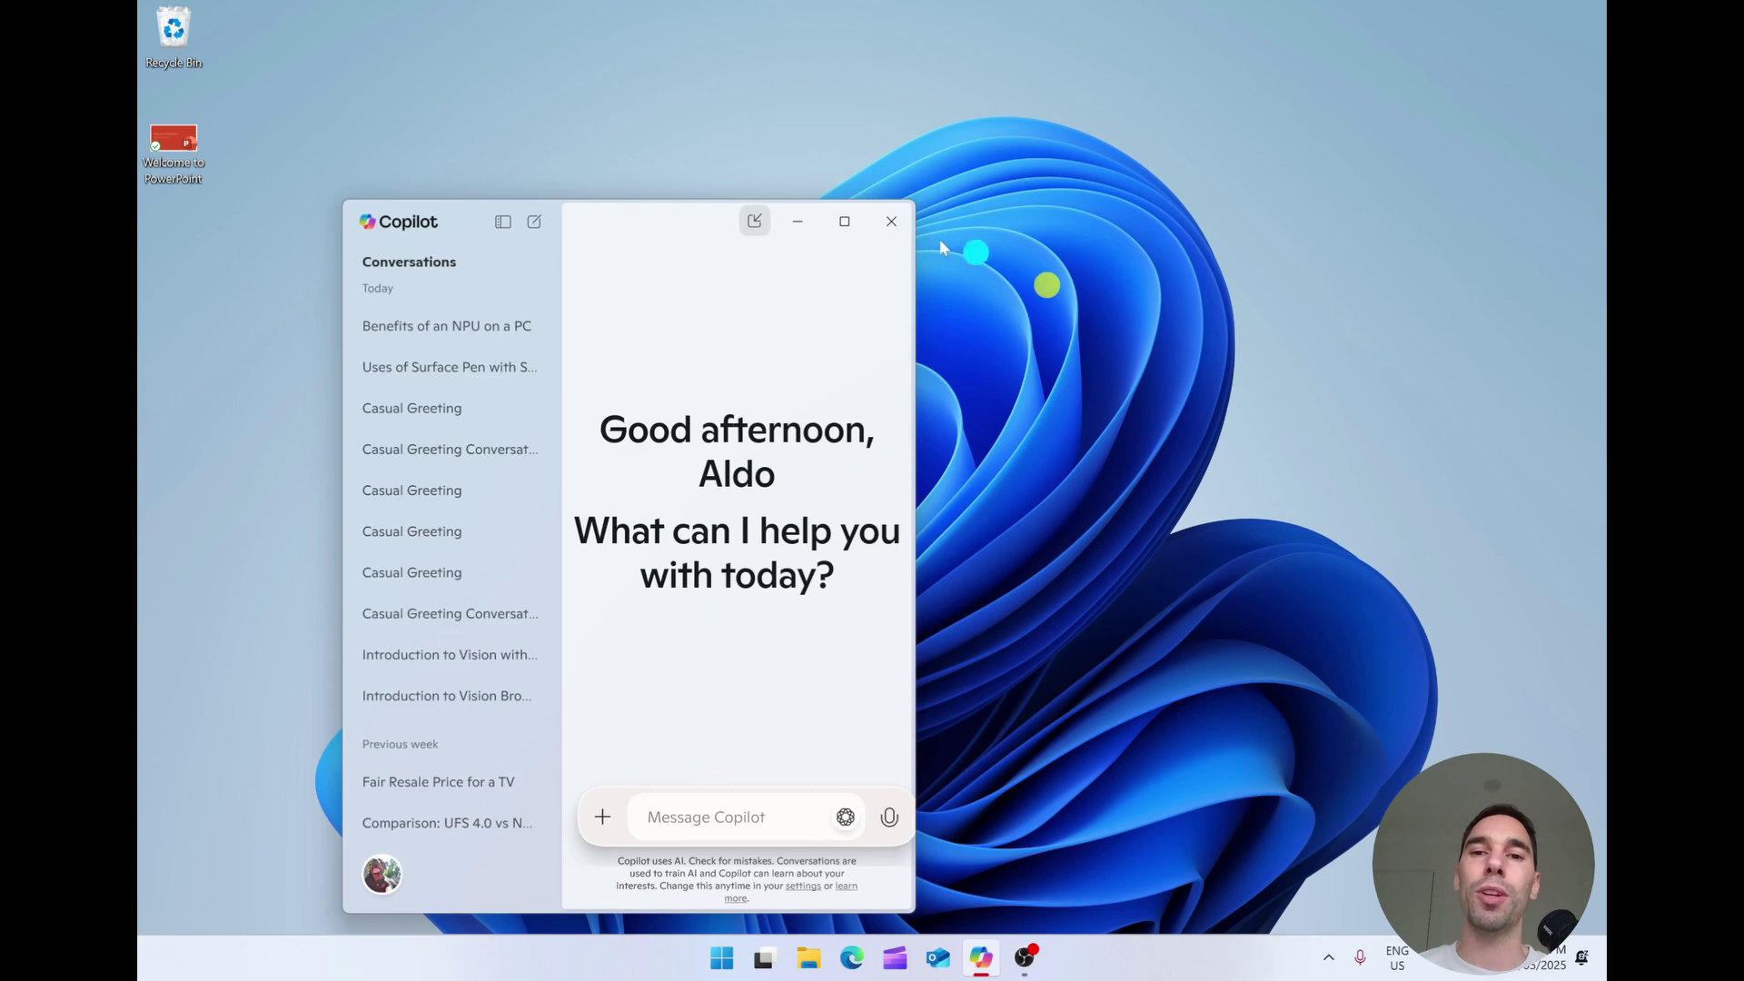
pyautogui.click(837, 223)
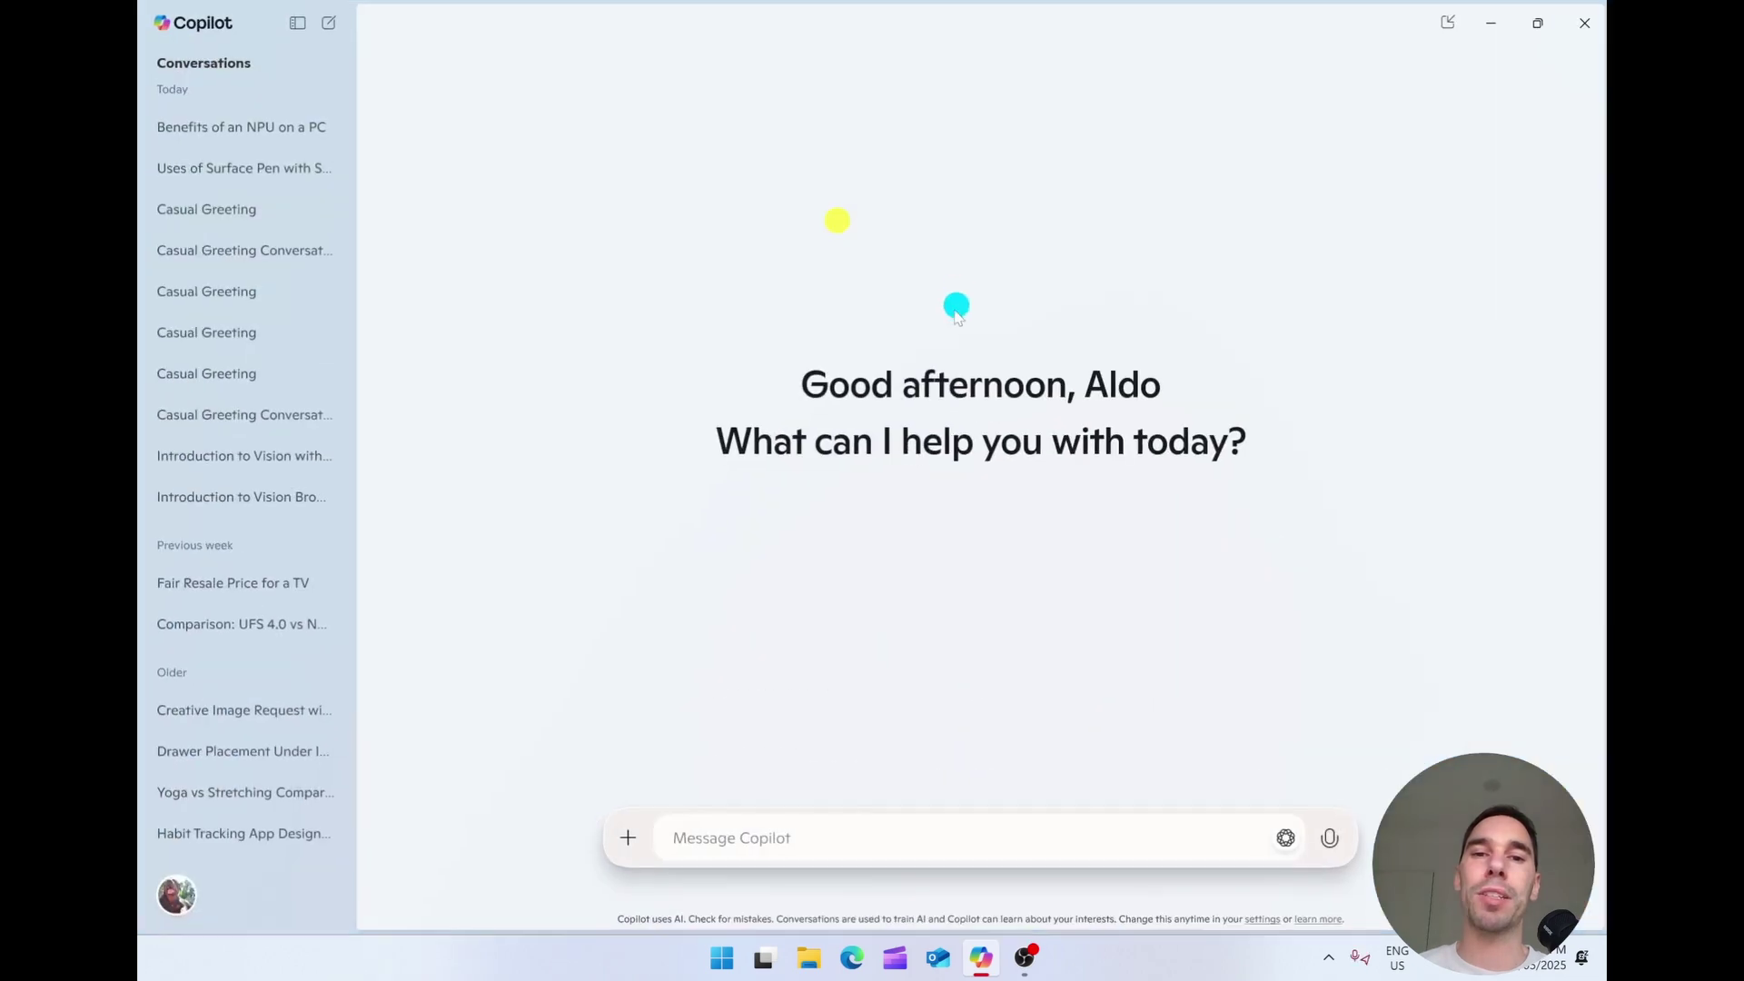
# Close Copilot, recall it with Alt+Spacebar, and expand the quick chat to fill the screen.
pyautogui.click(1598, 16)
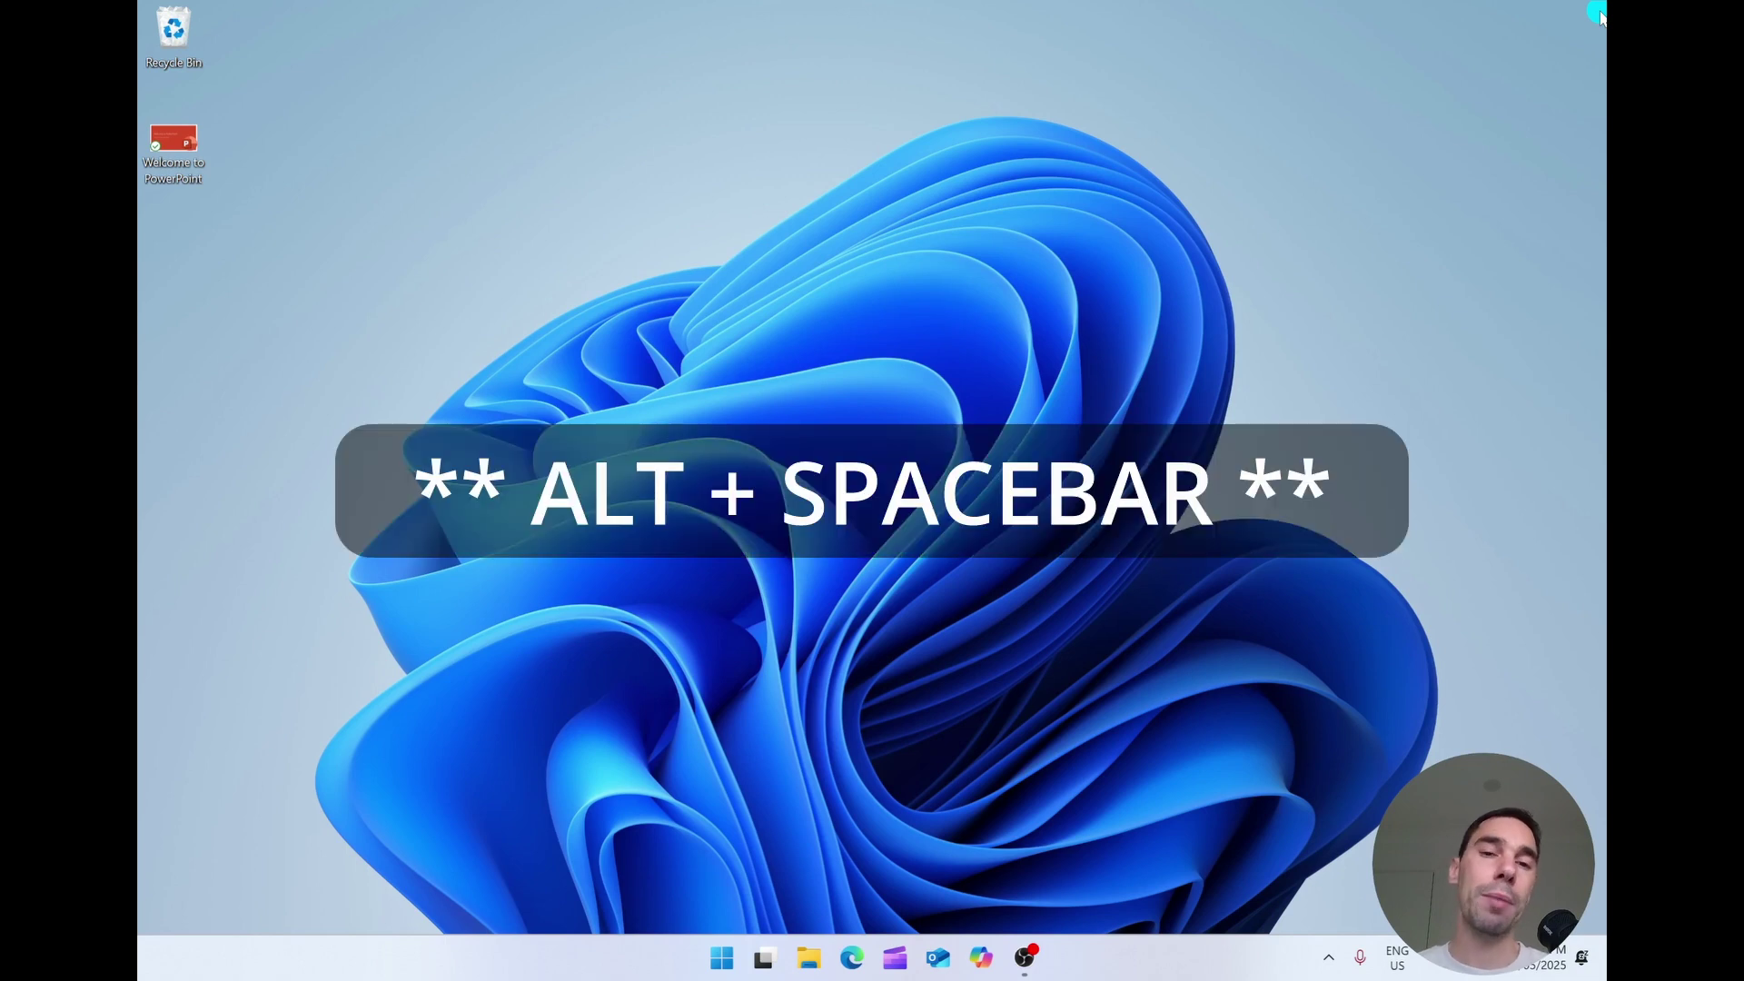
pyautogui.hotkey('alt', 'space')
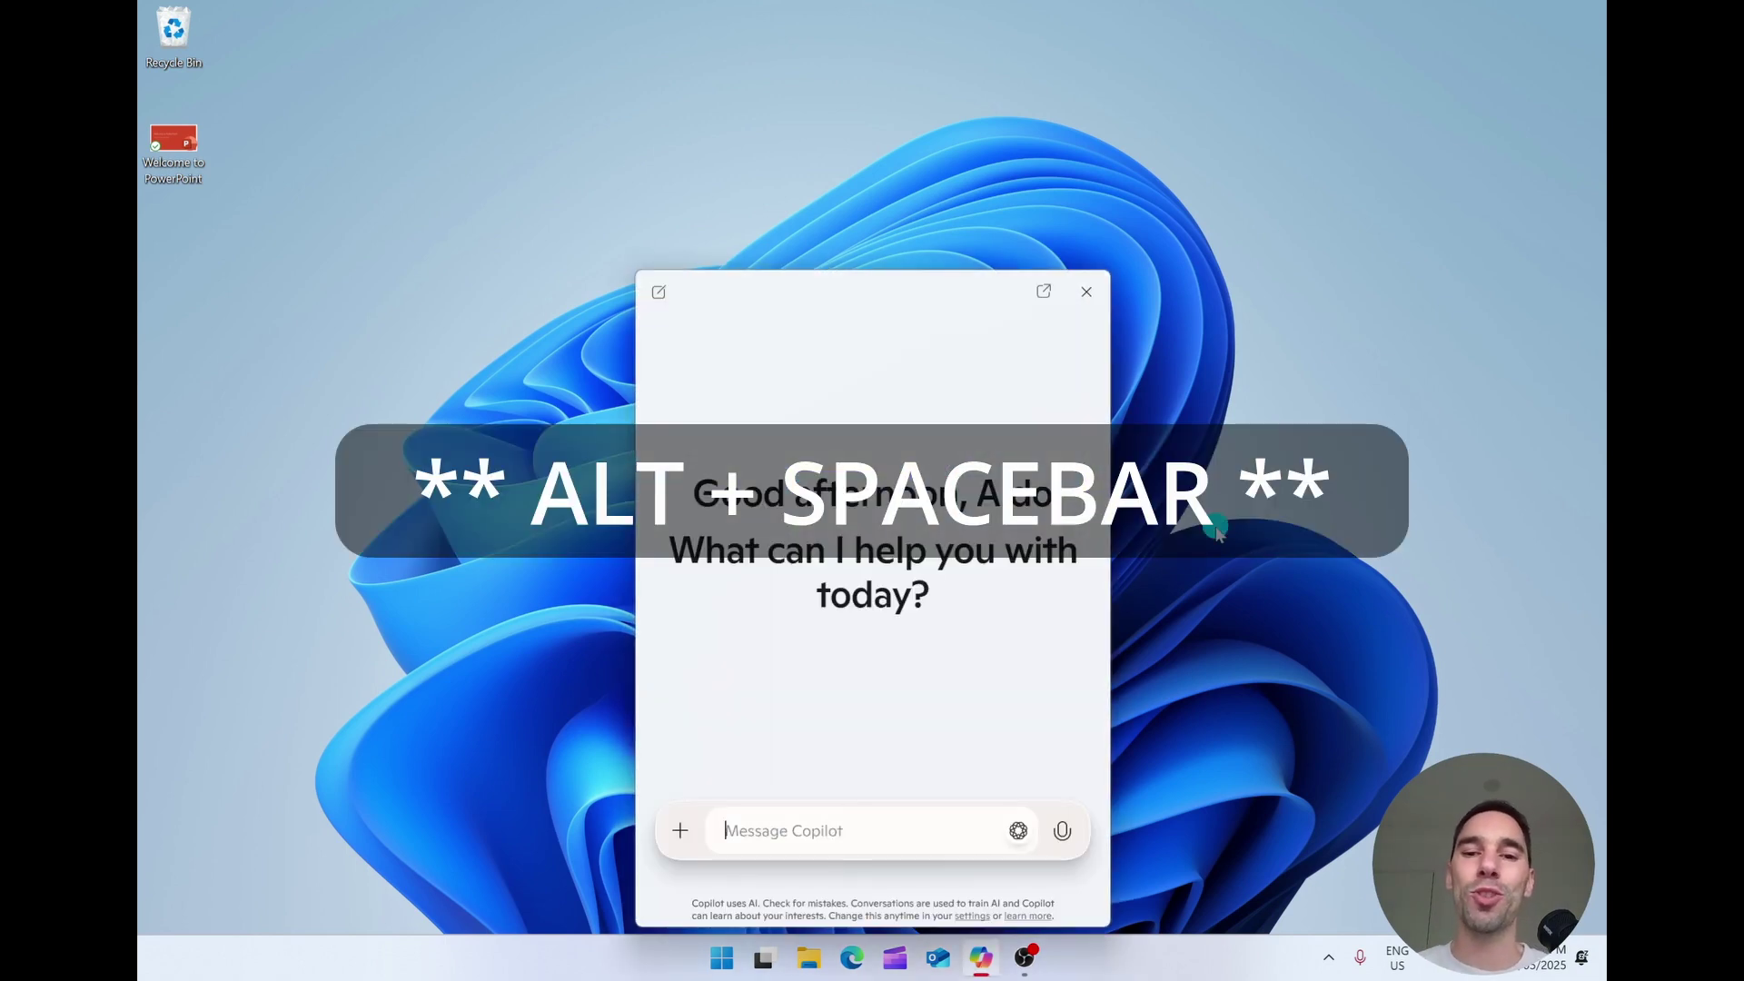
pyautogui.click(1044, 291)
pyautogui.click(864, 230)
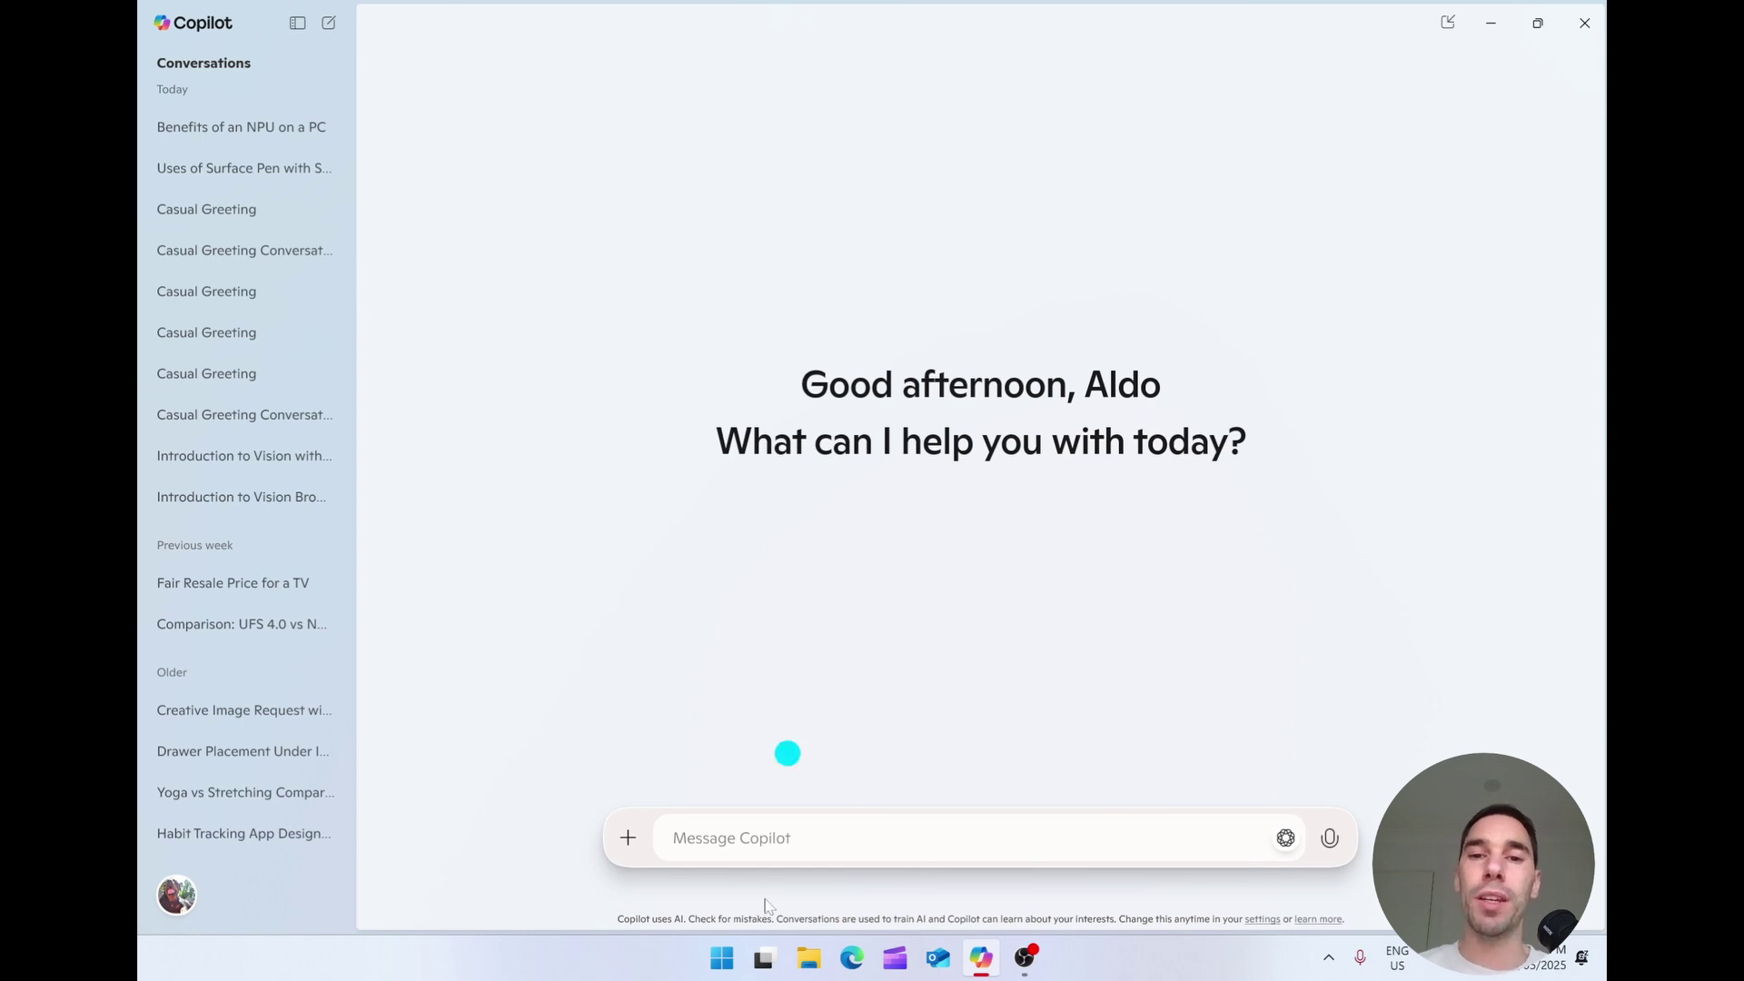
# Briefly enable Think Deeper in the message box, then switch it off again.
pyautogui.click(750, 838)
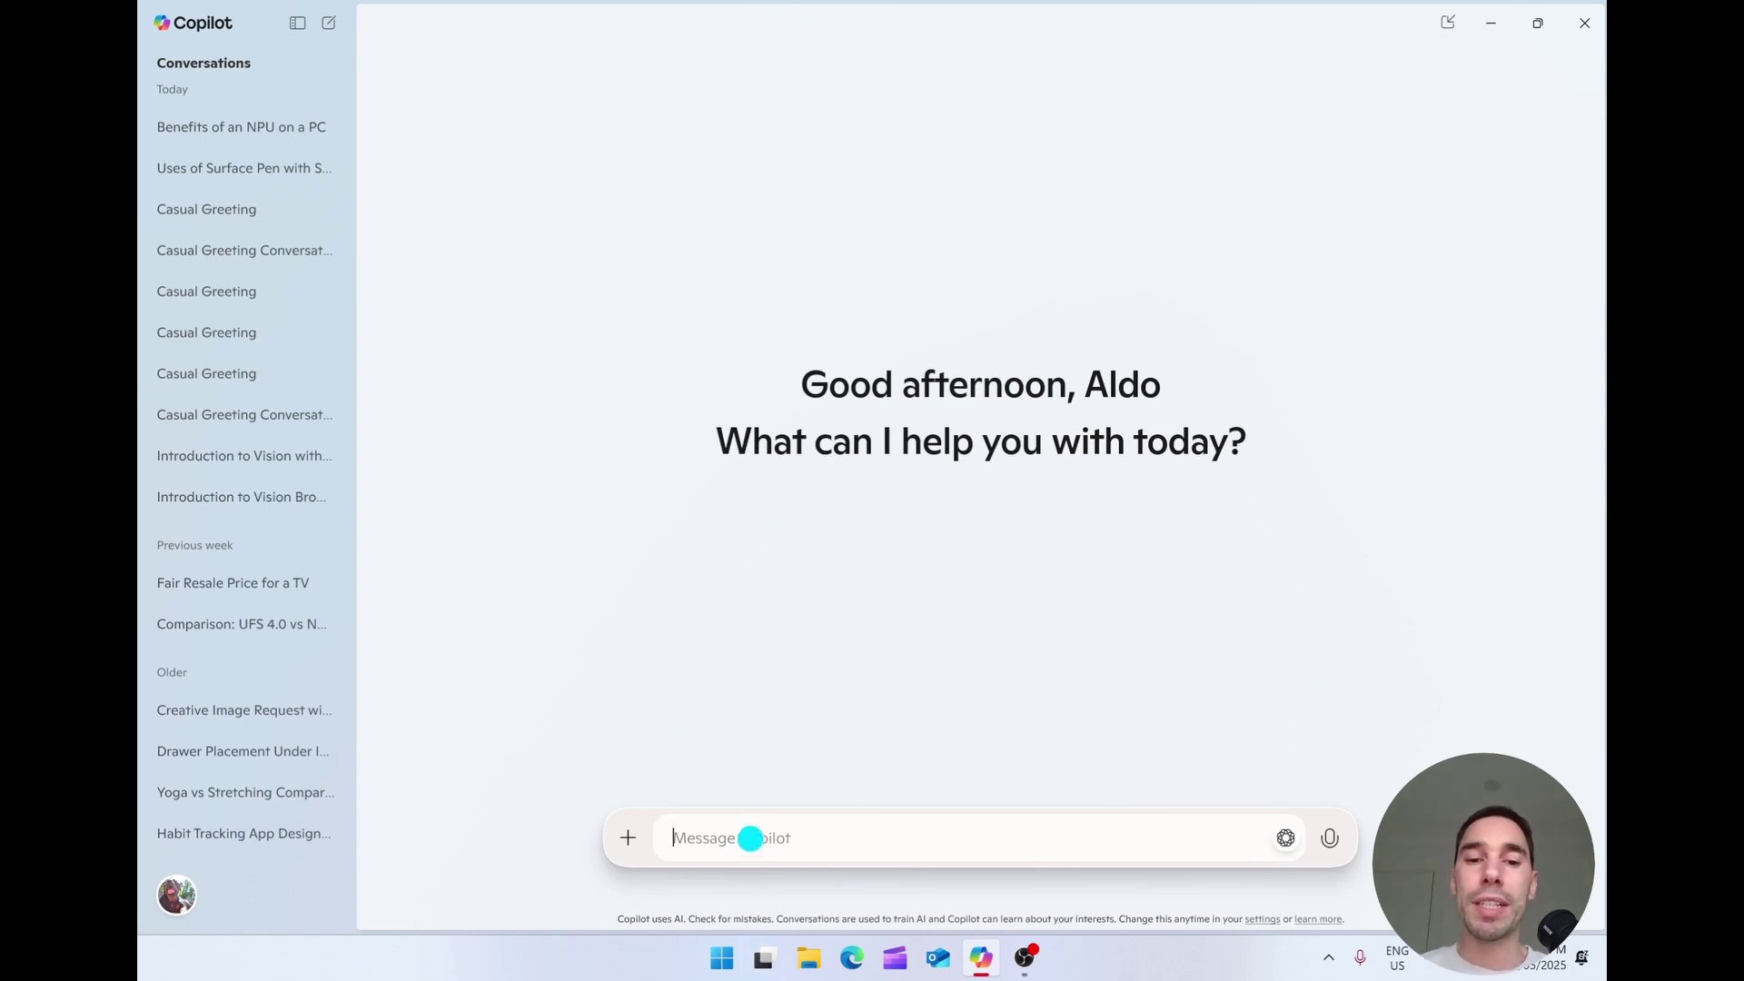
pyautogui.click(1285, 840)
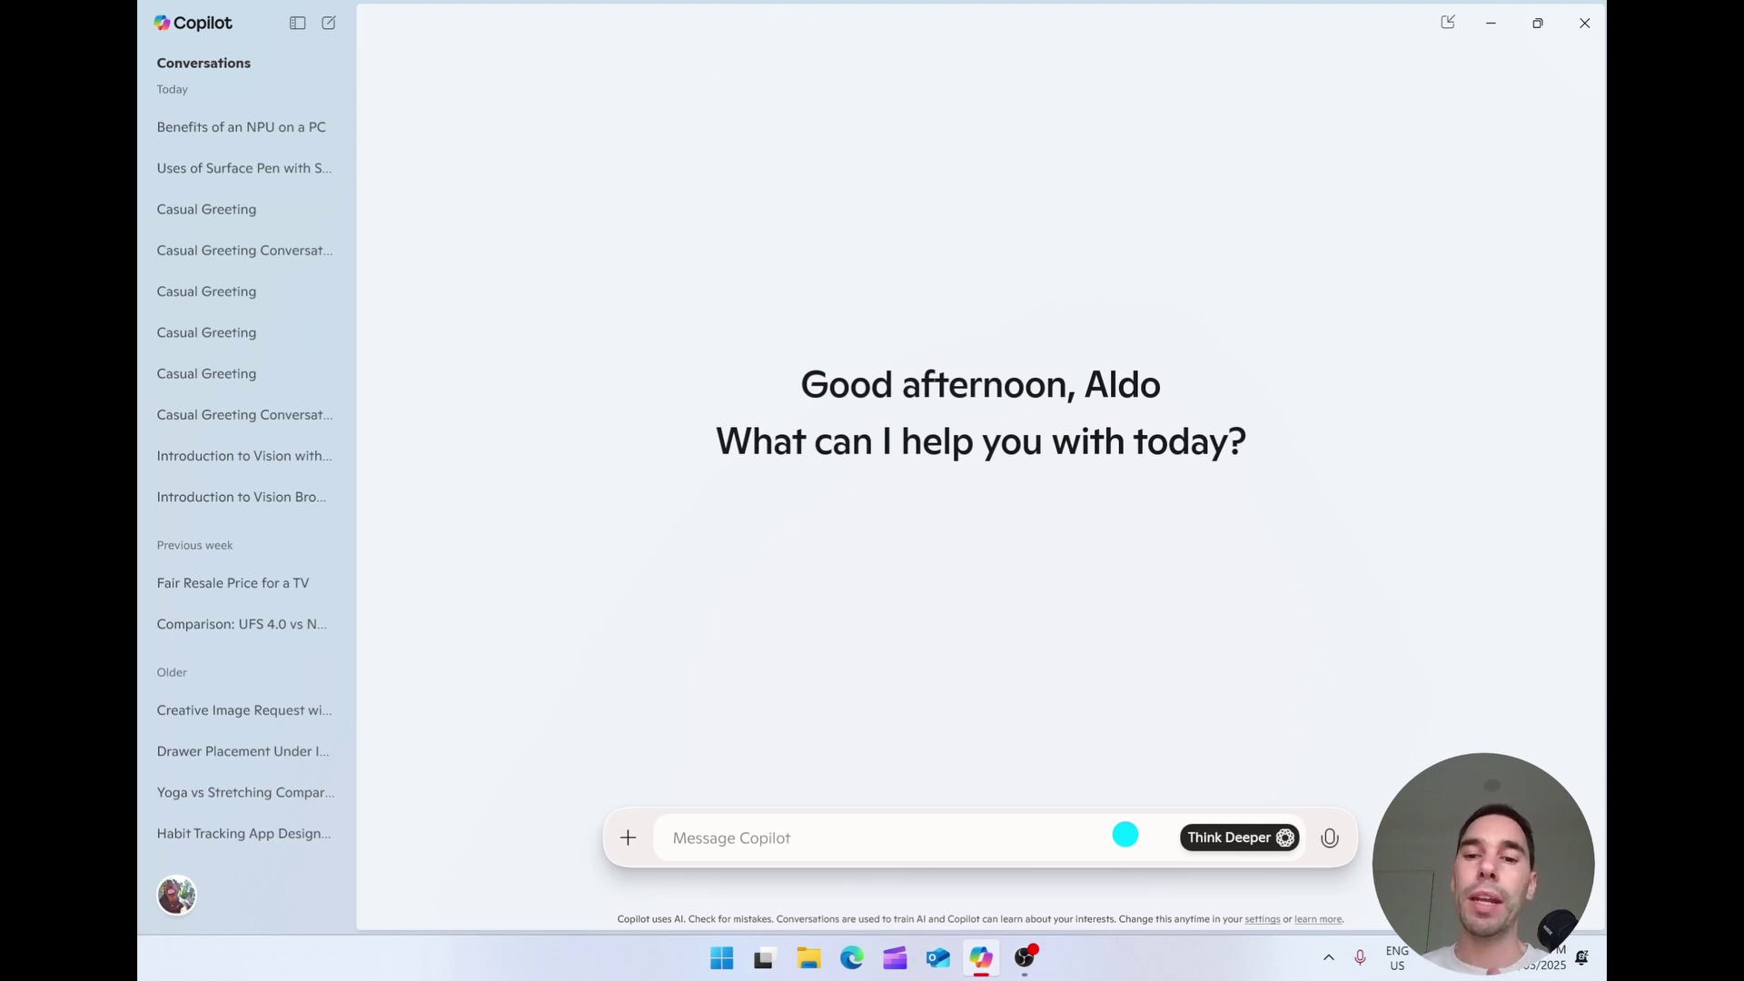
pyautogui.click(1216, 834)
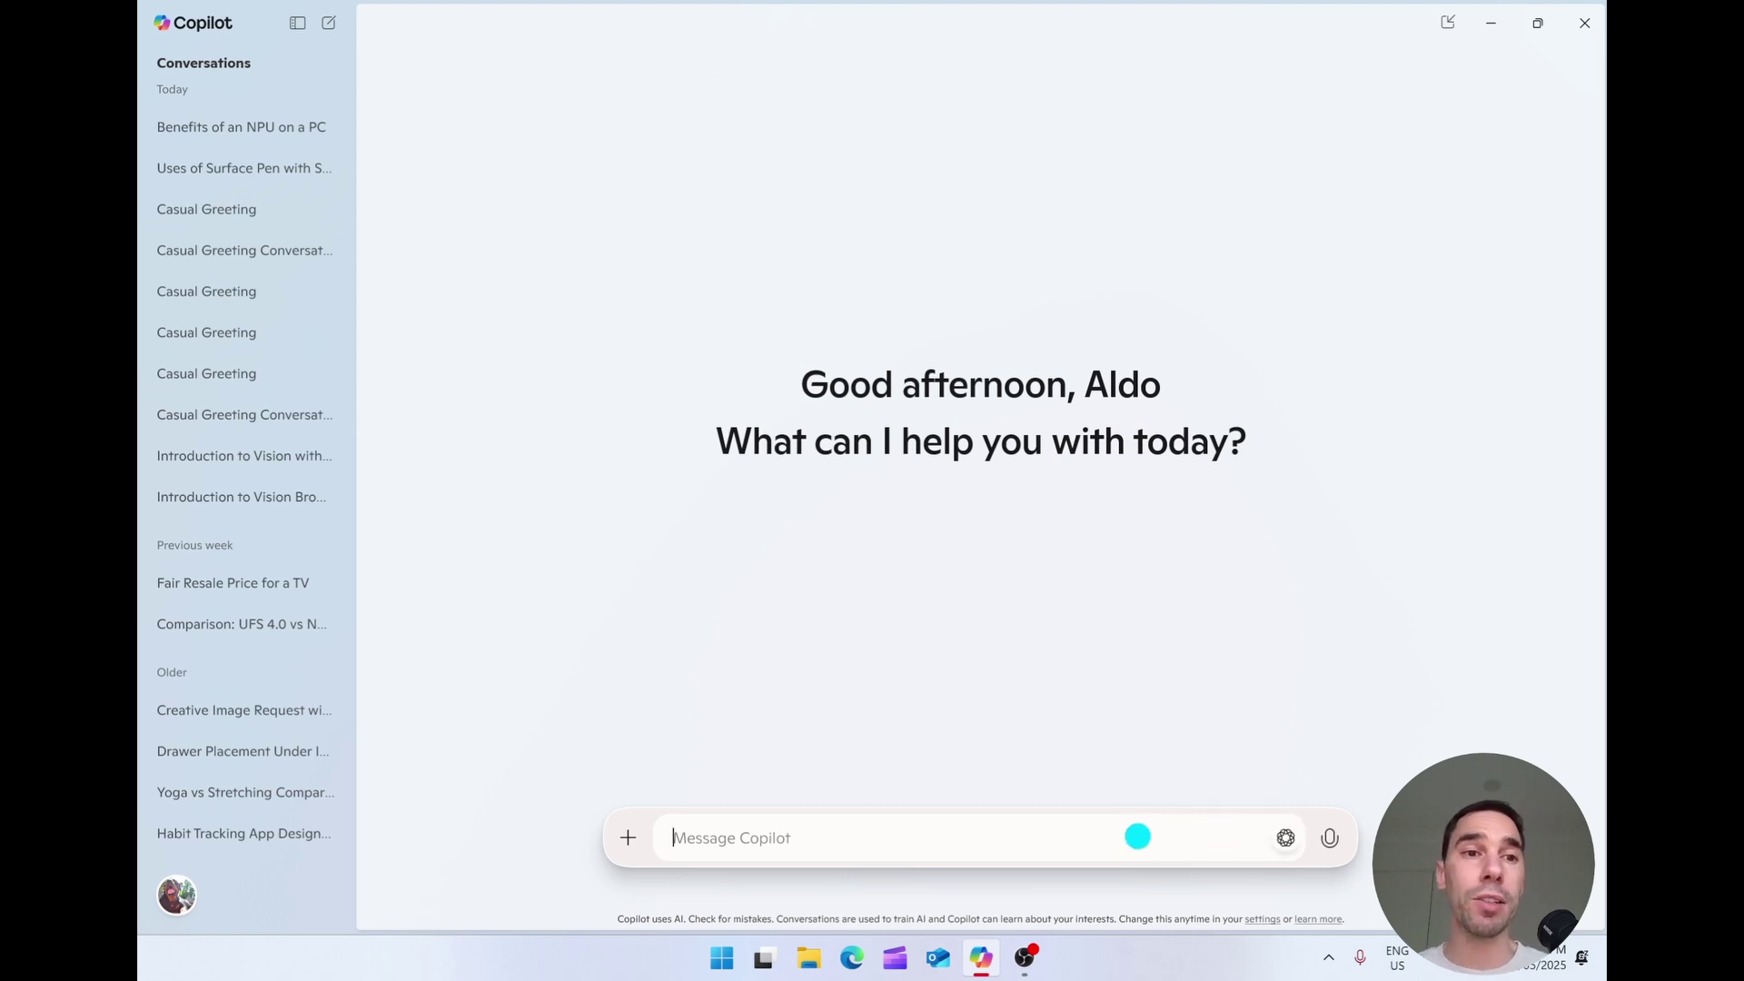
# Send the question on the benefits of an NPU in a computer, then paste it again.
pyautogui.write('what are the benefits of an npu in a computer?')
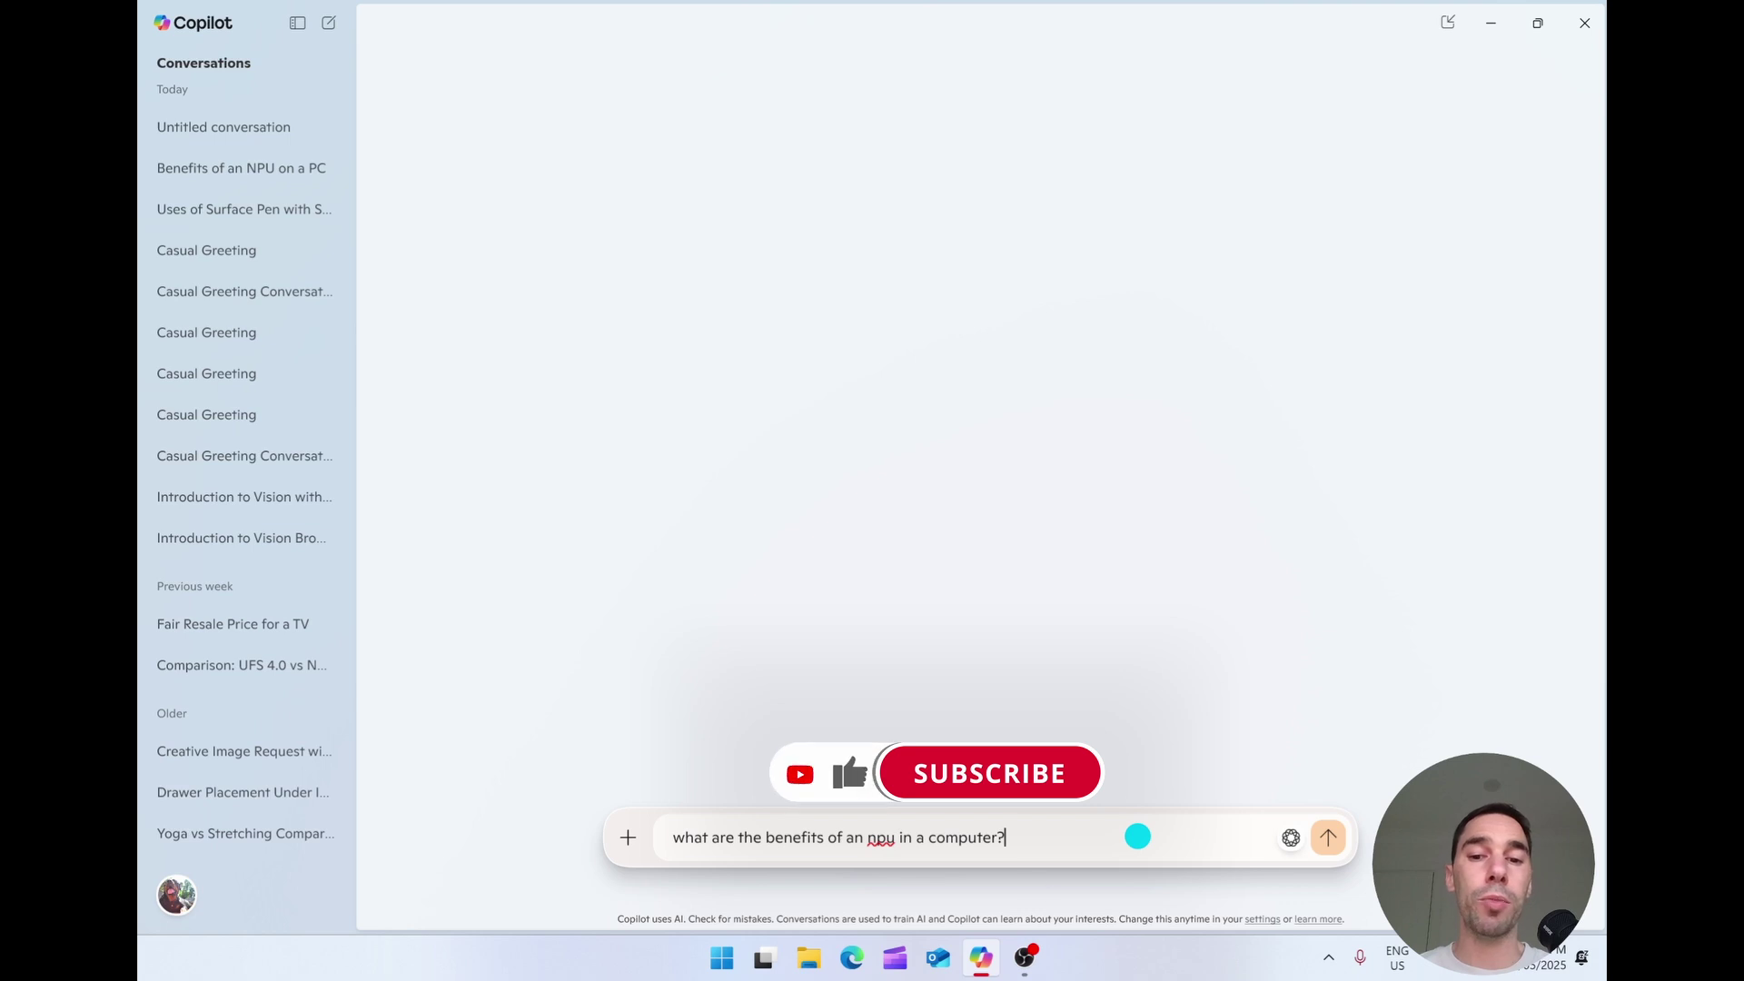
pyautogui.hotkey('ctrl', 'a')
pyautogui.hotkey('ctrl', 'c')
pyautogui.click(1137, 835)
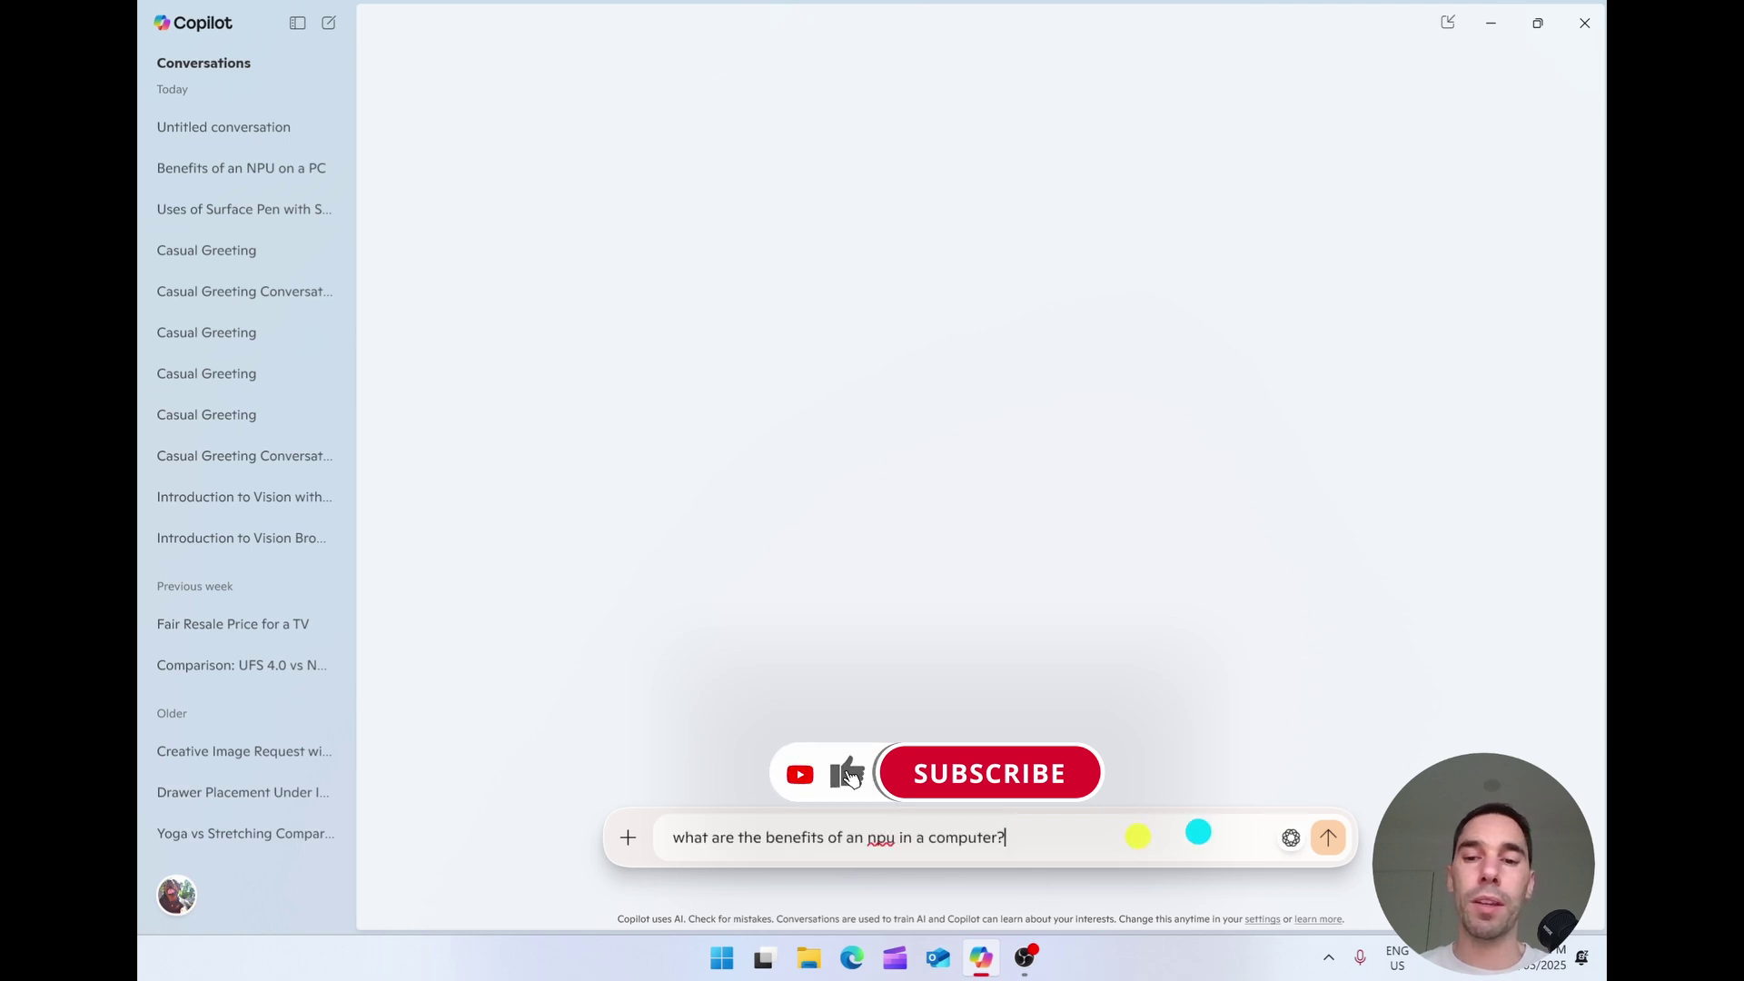
pyautogui.click(1330, 840)
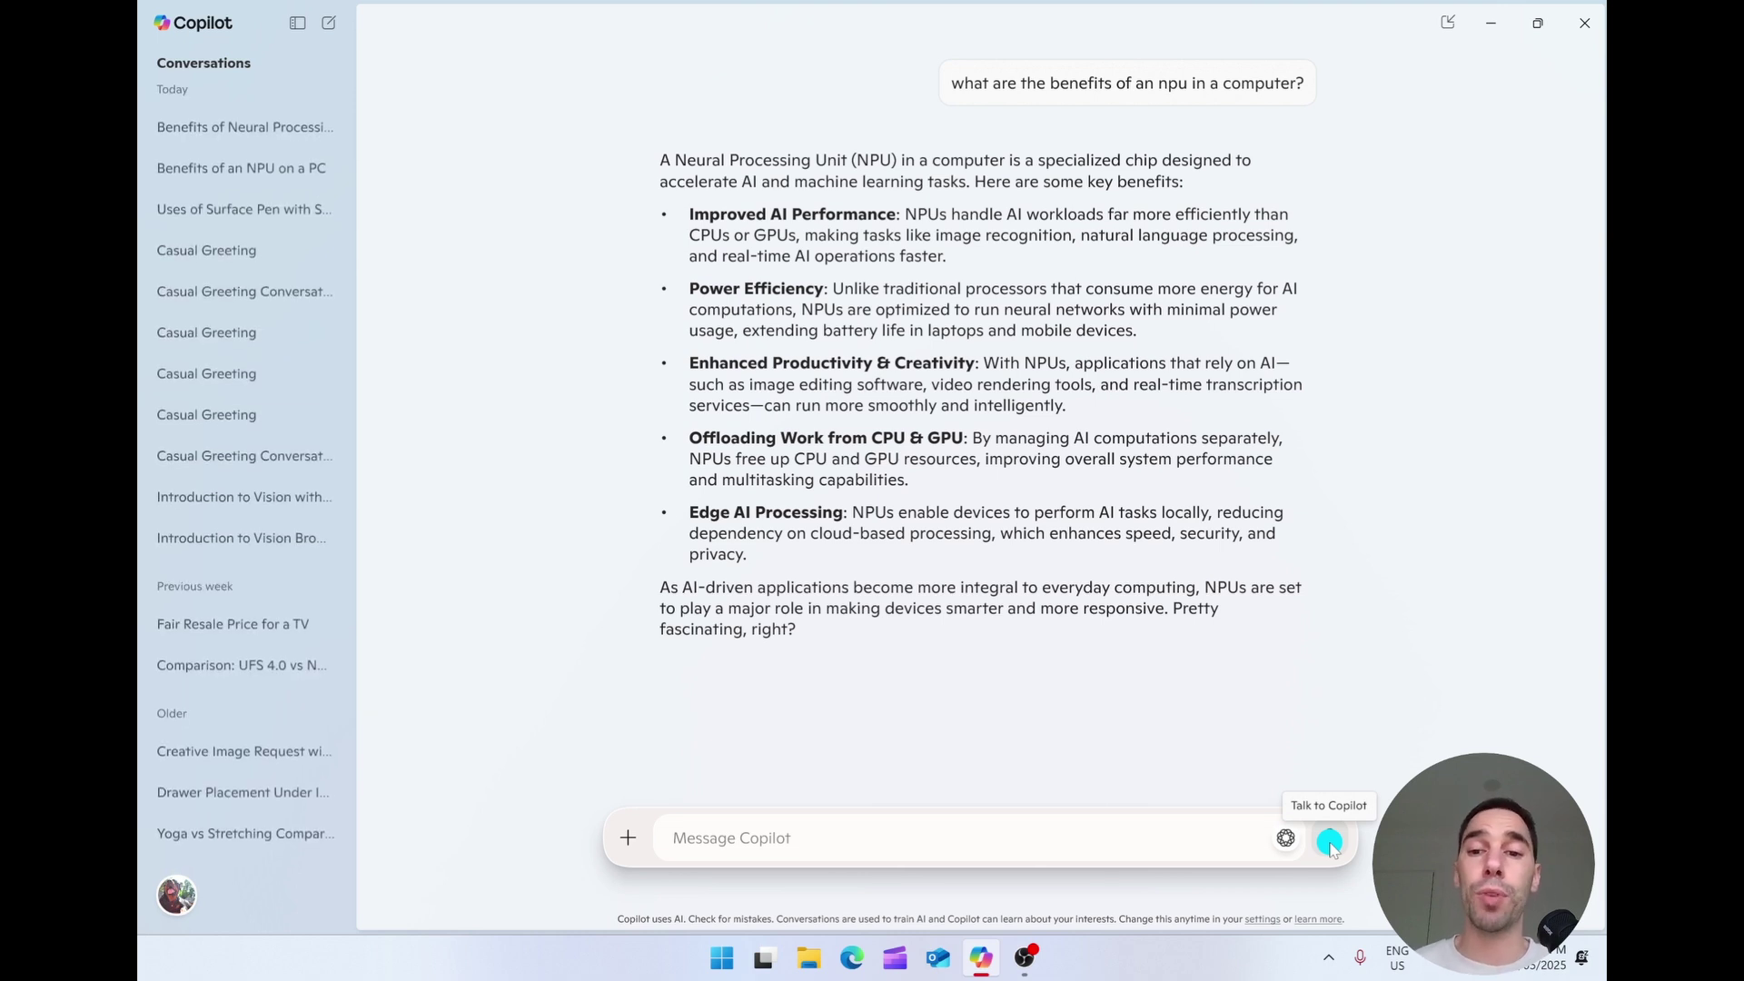
pyautogui.click(1084, 833)
pyautogui.hotkey('ctrl', 'v')
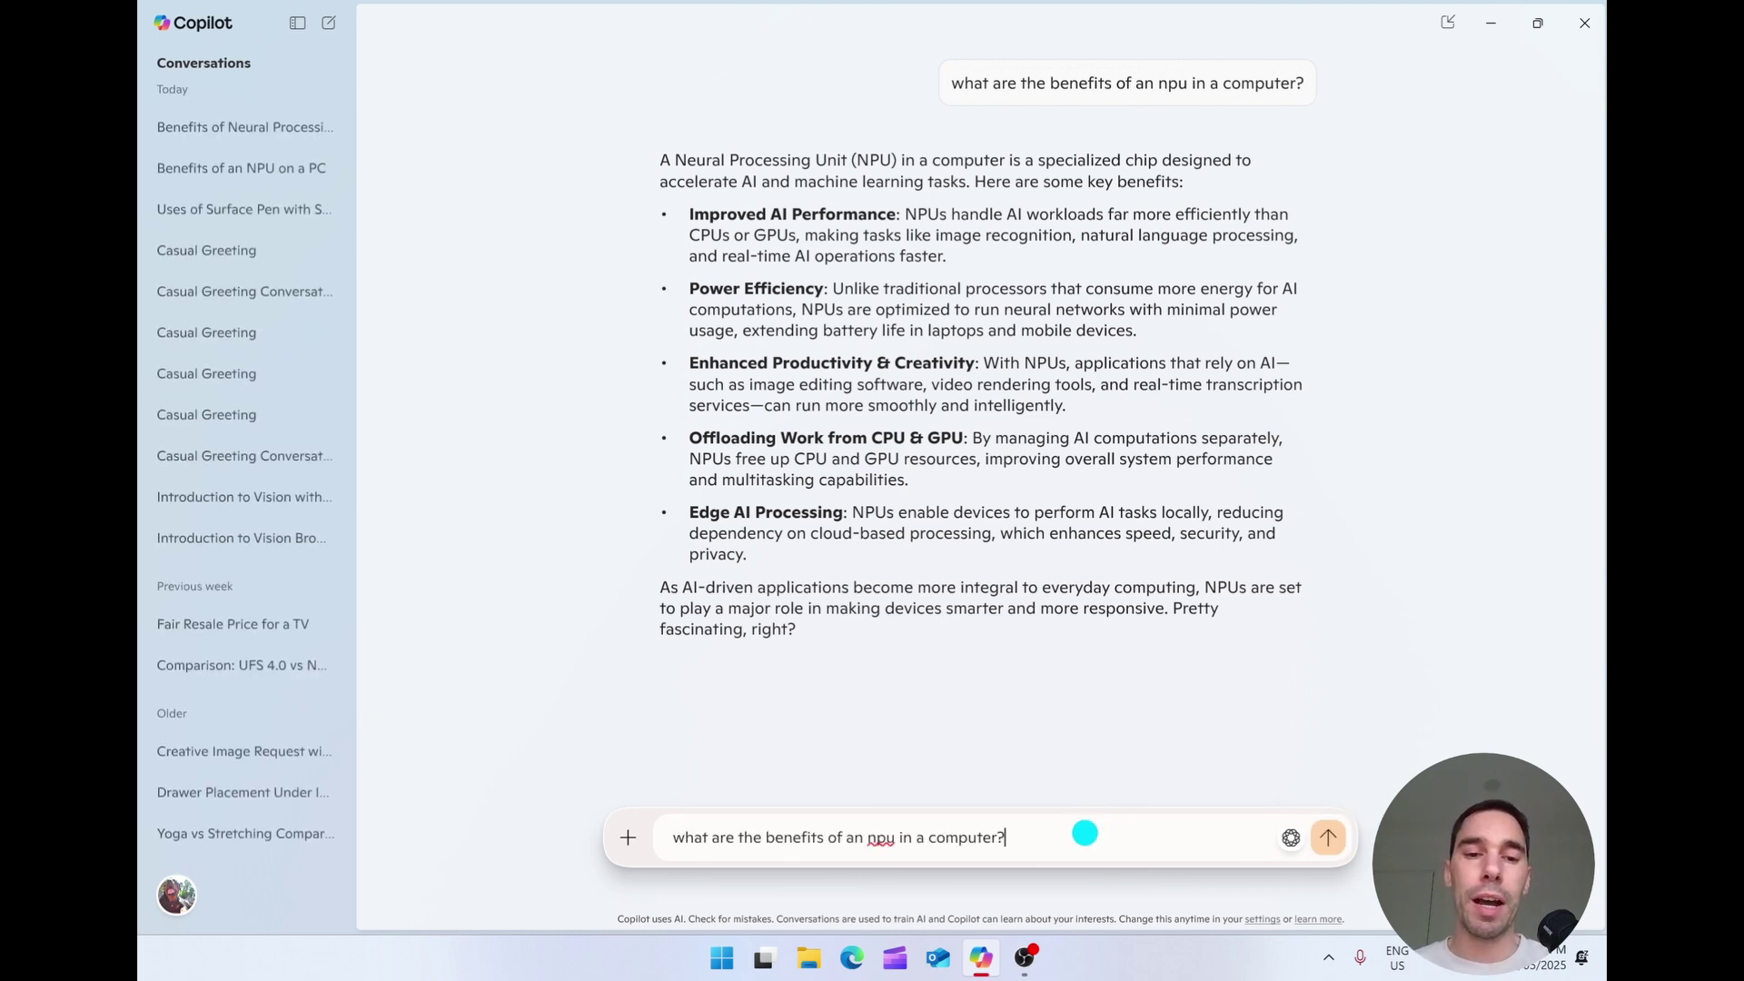
# Resend the NPU question with Think Deeper on and scroll to compare both answers.
pyautogui.click(1292, 842)
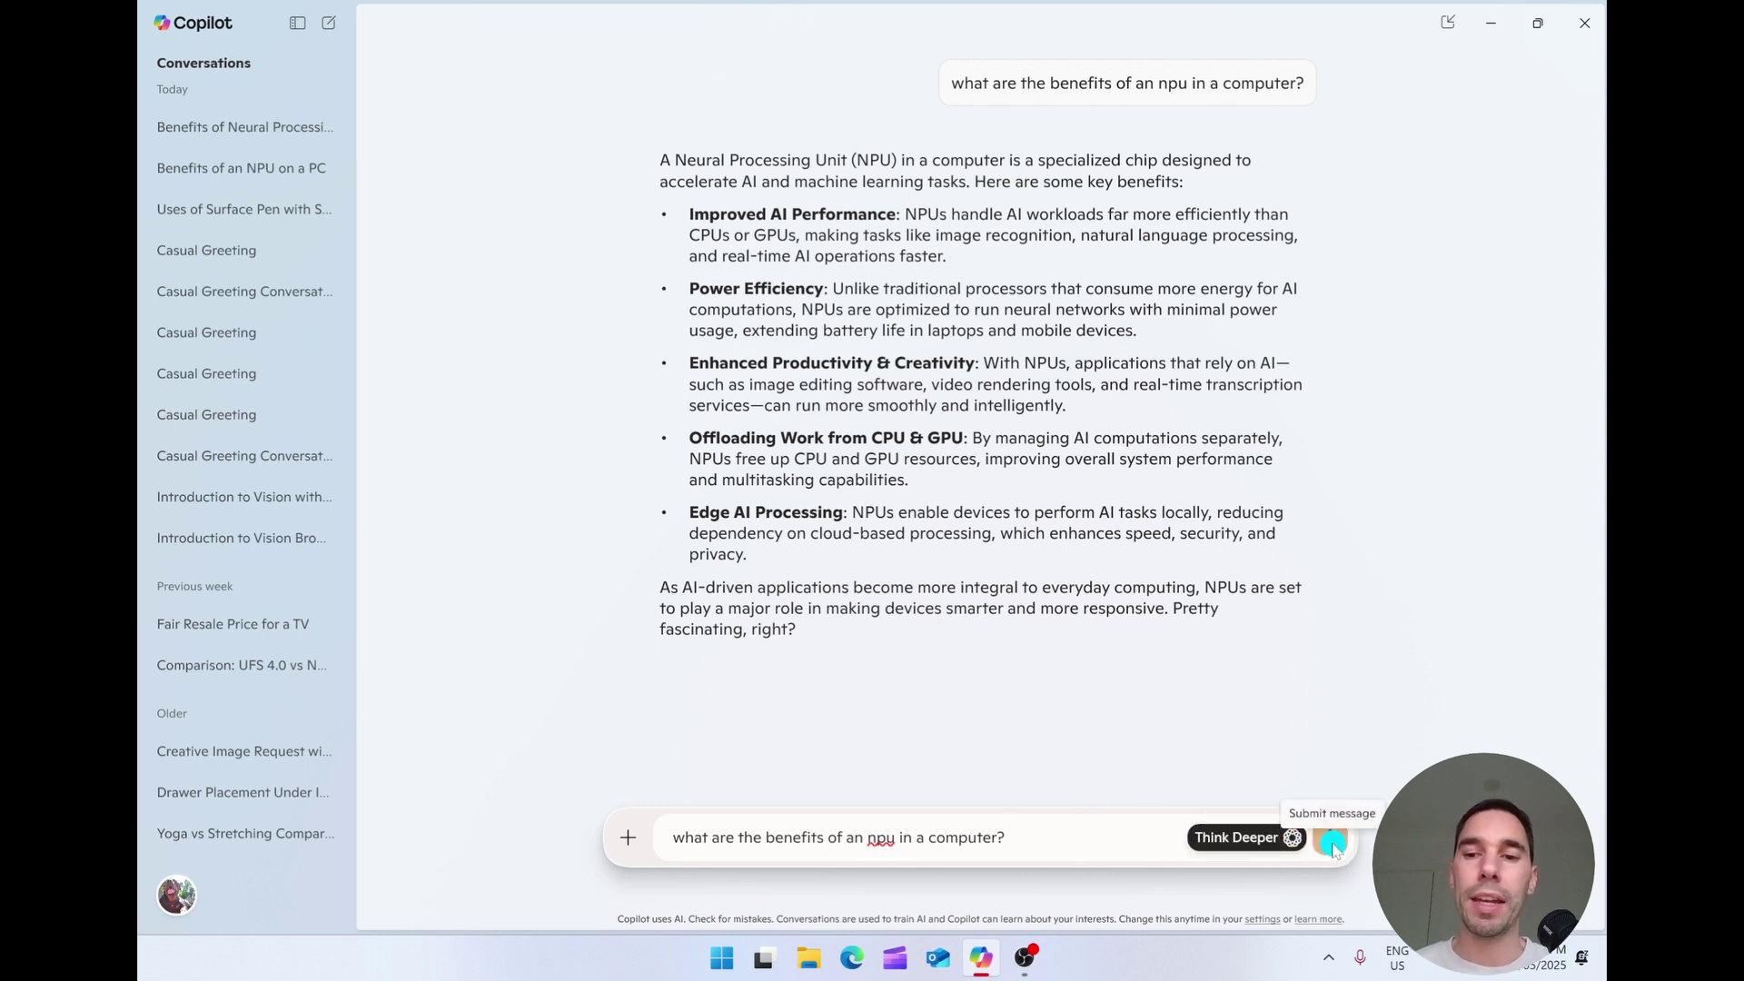
pyautogui.click(1331, 844)
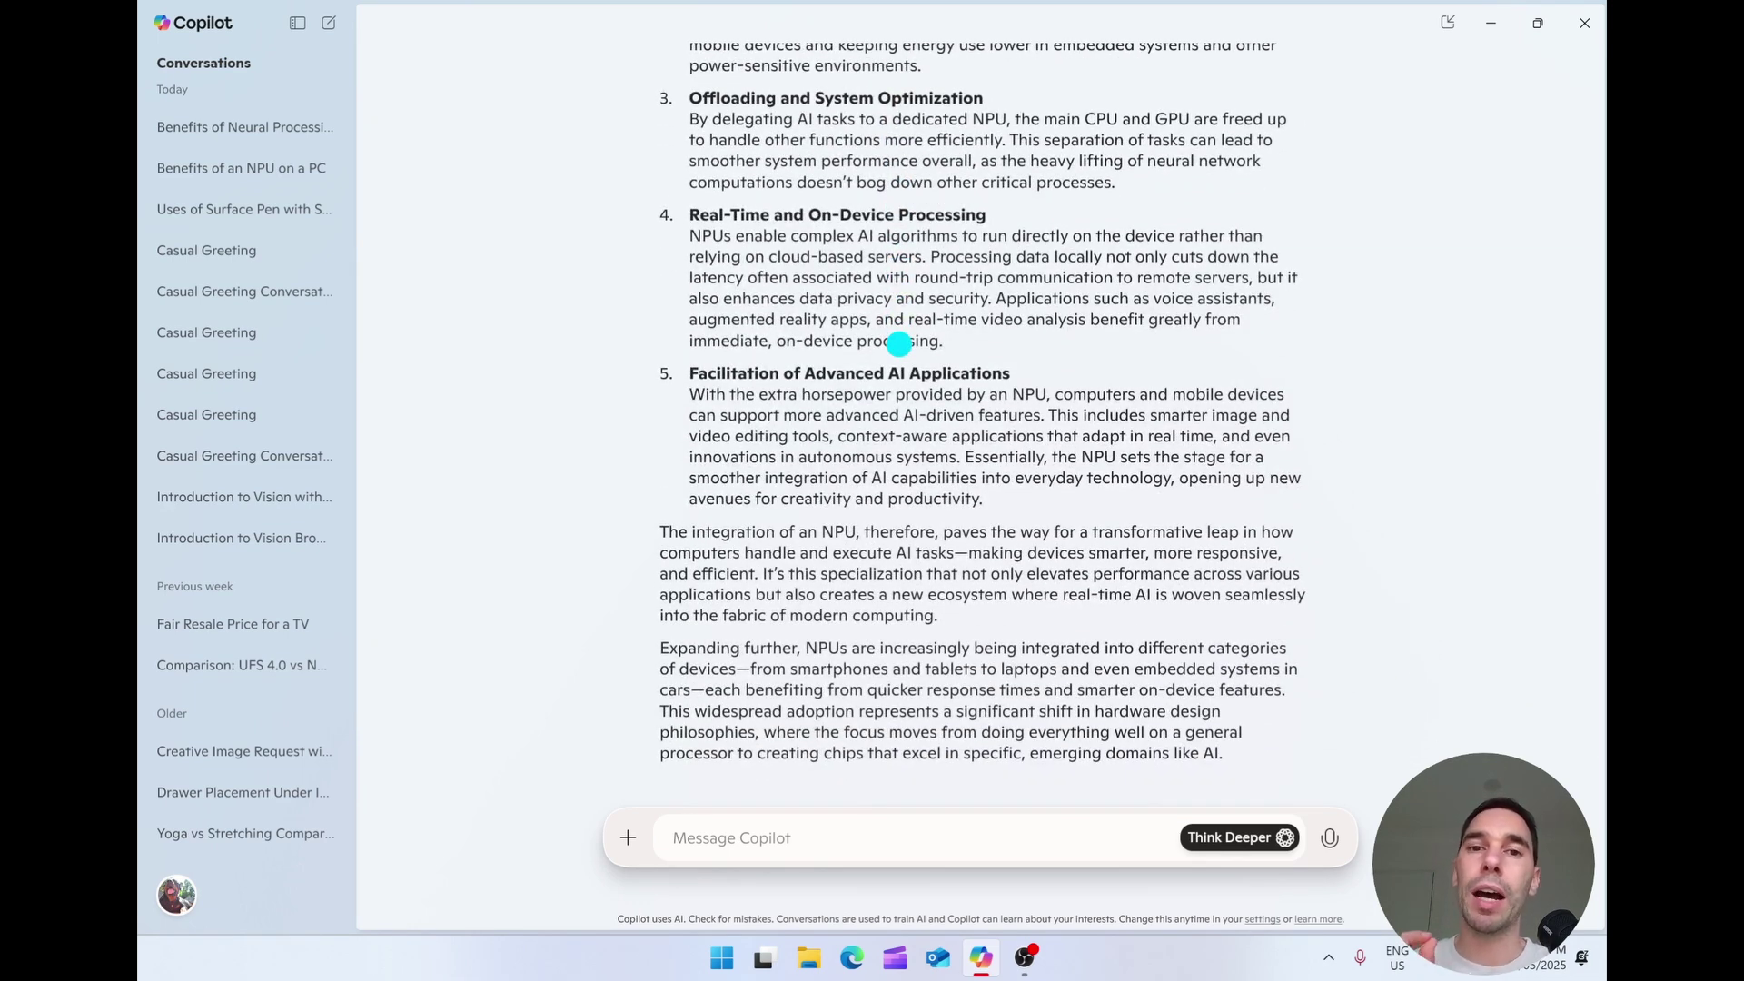
pyautogui.scroll(10, 898, 343)
pyautogui.scroll(3, 898, 343)
pyautogui.scroll(-1, 898, 343)
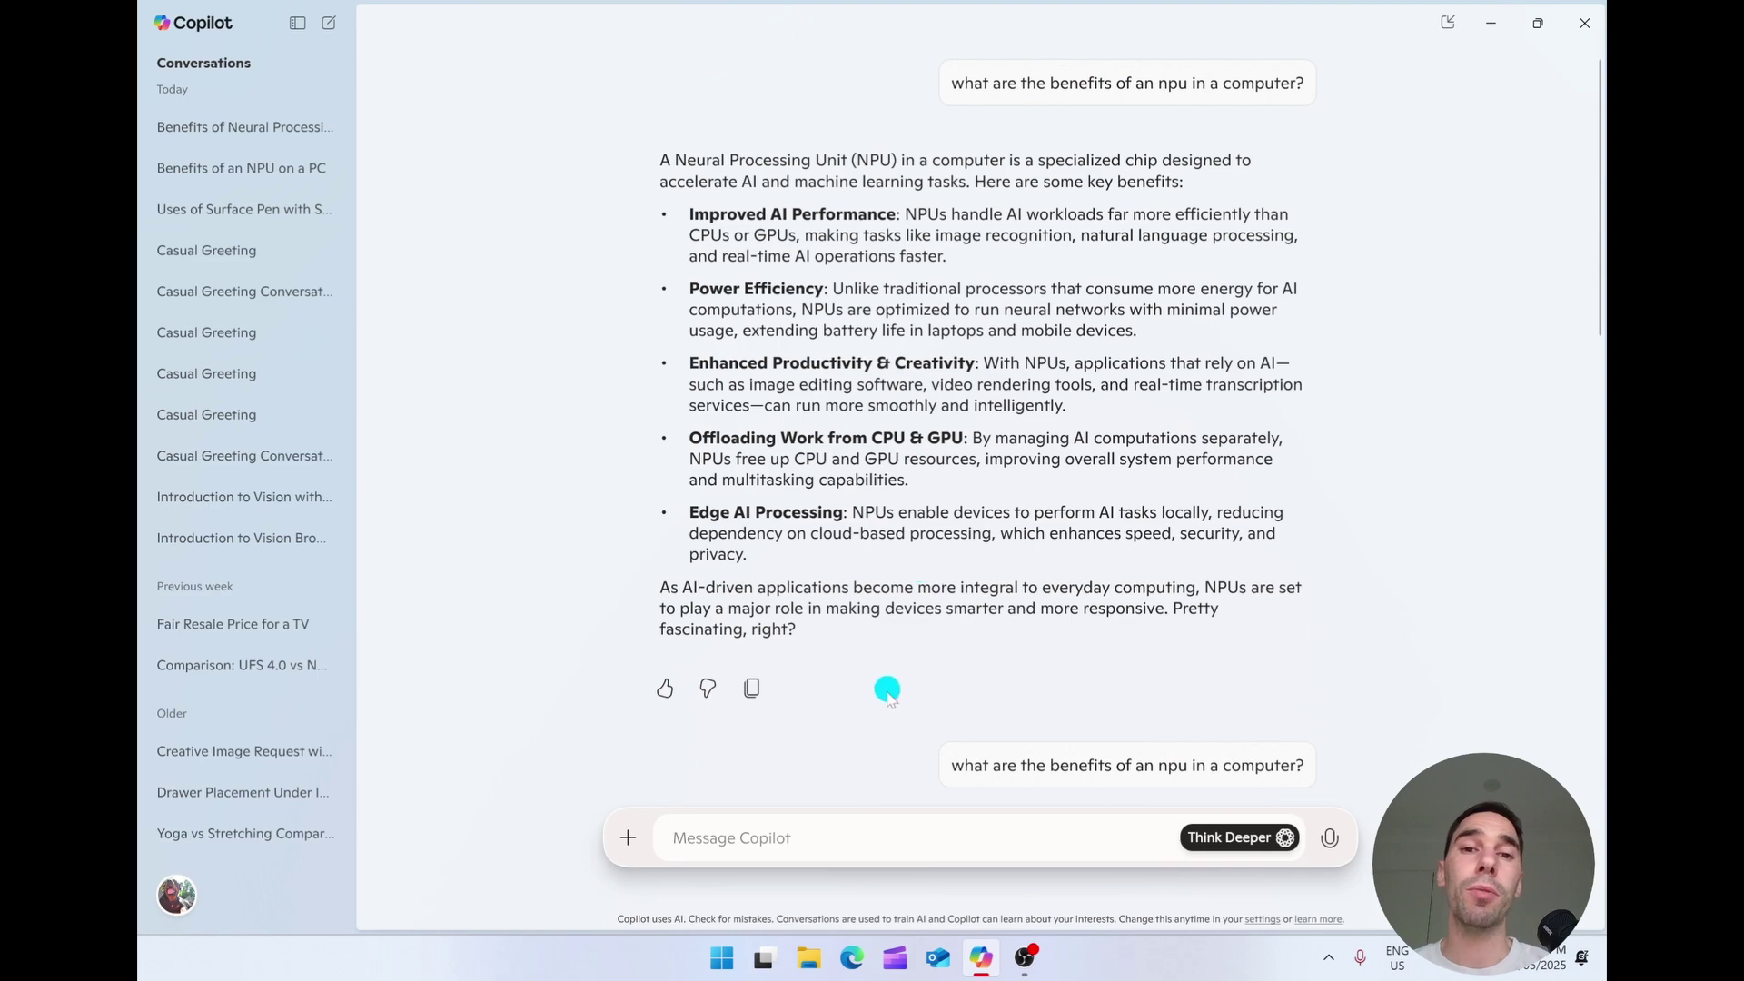
pyautogui.scroll(-4, 886, 692)
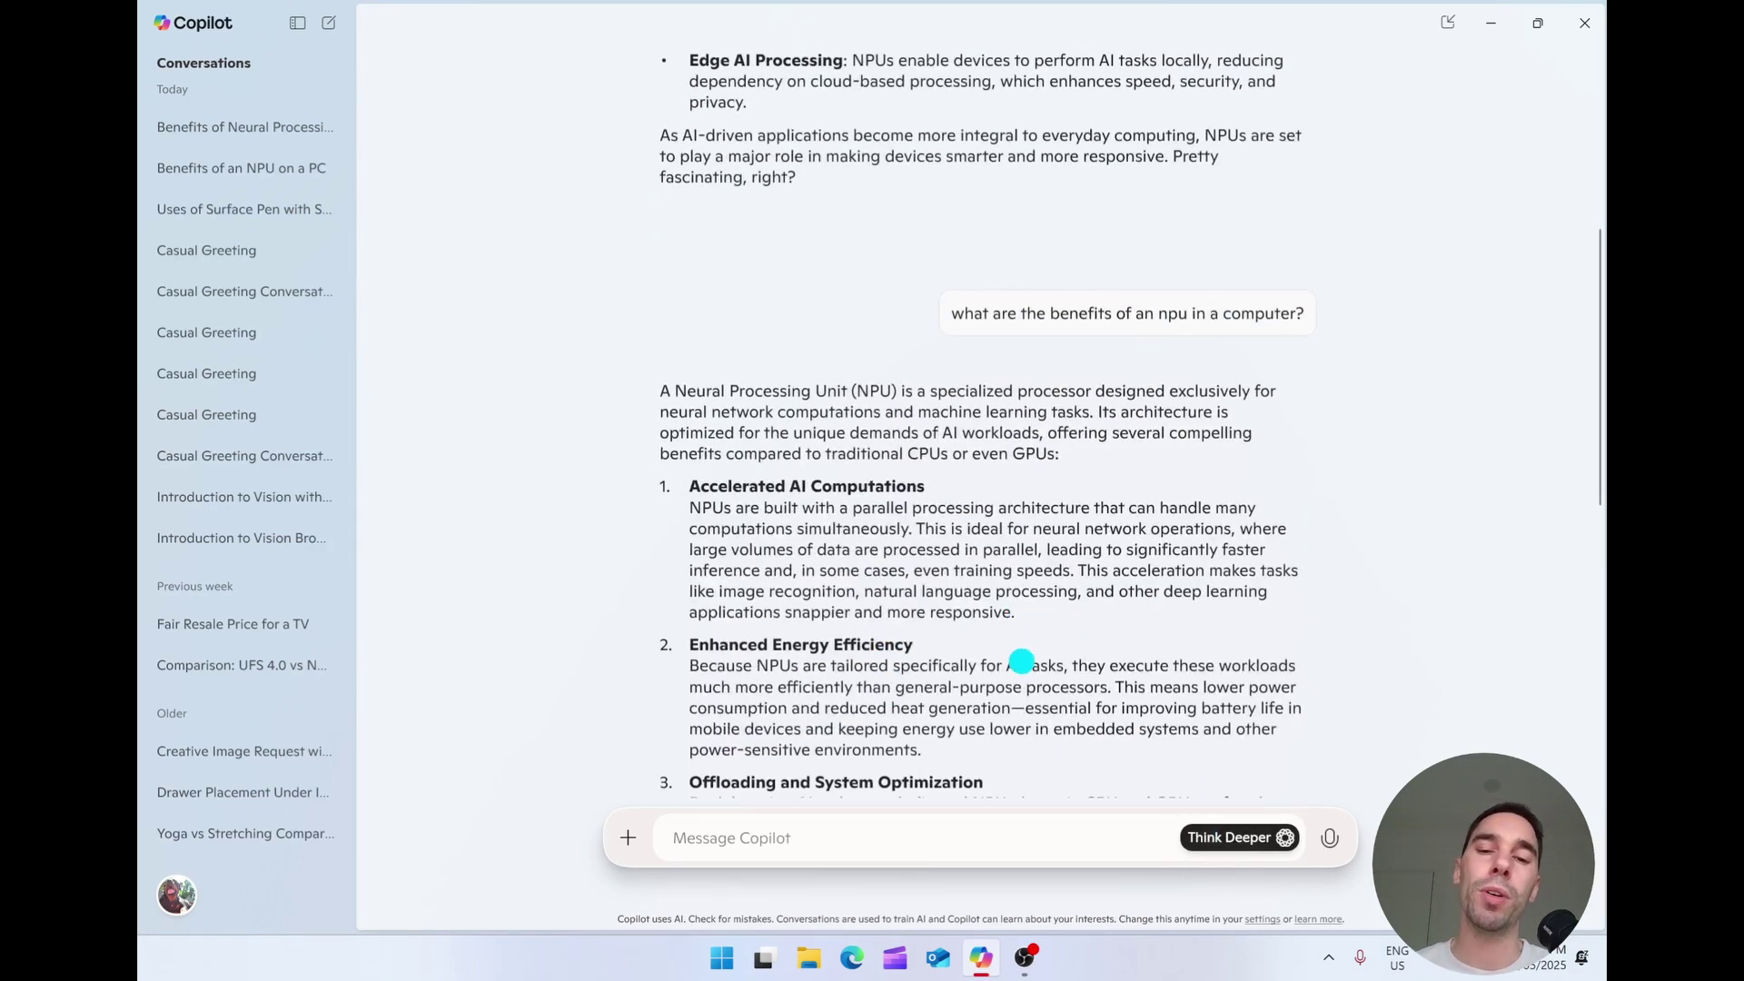
pyautogui.scroll(-7, 1021, 662)
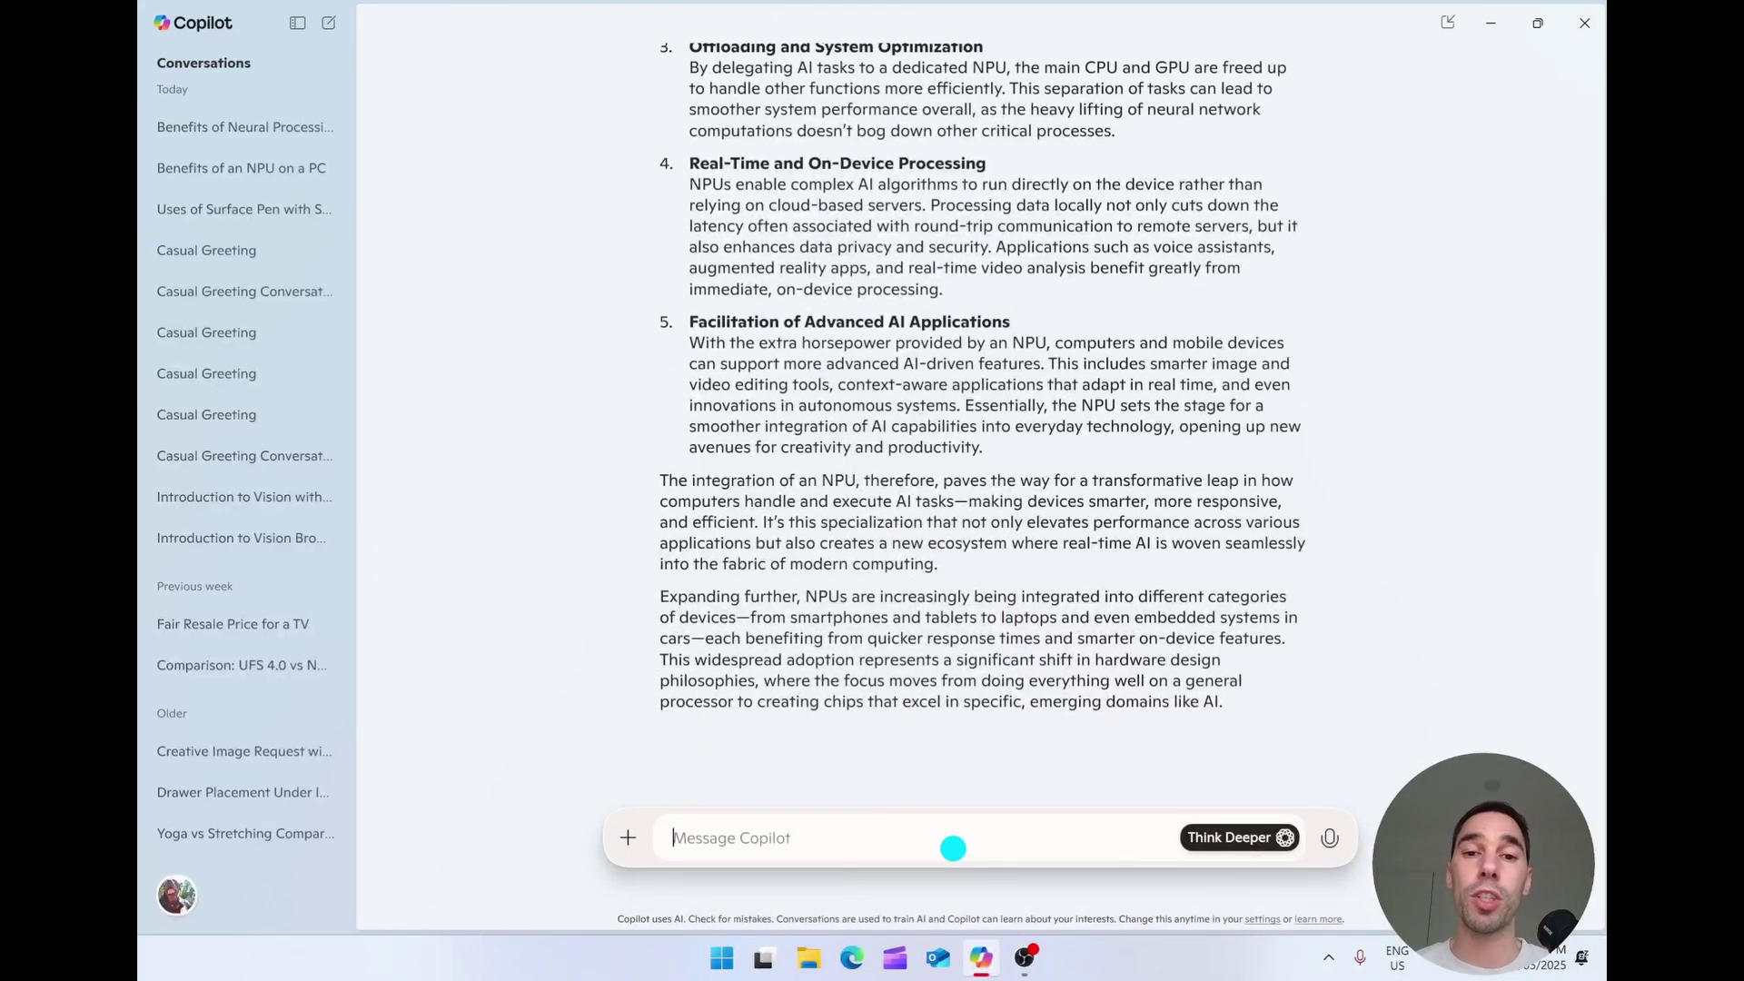
pyautogui.moveTo(735, 526)
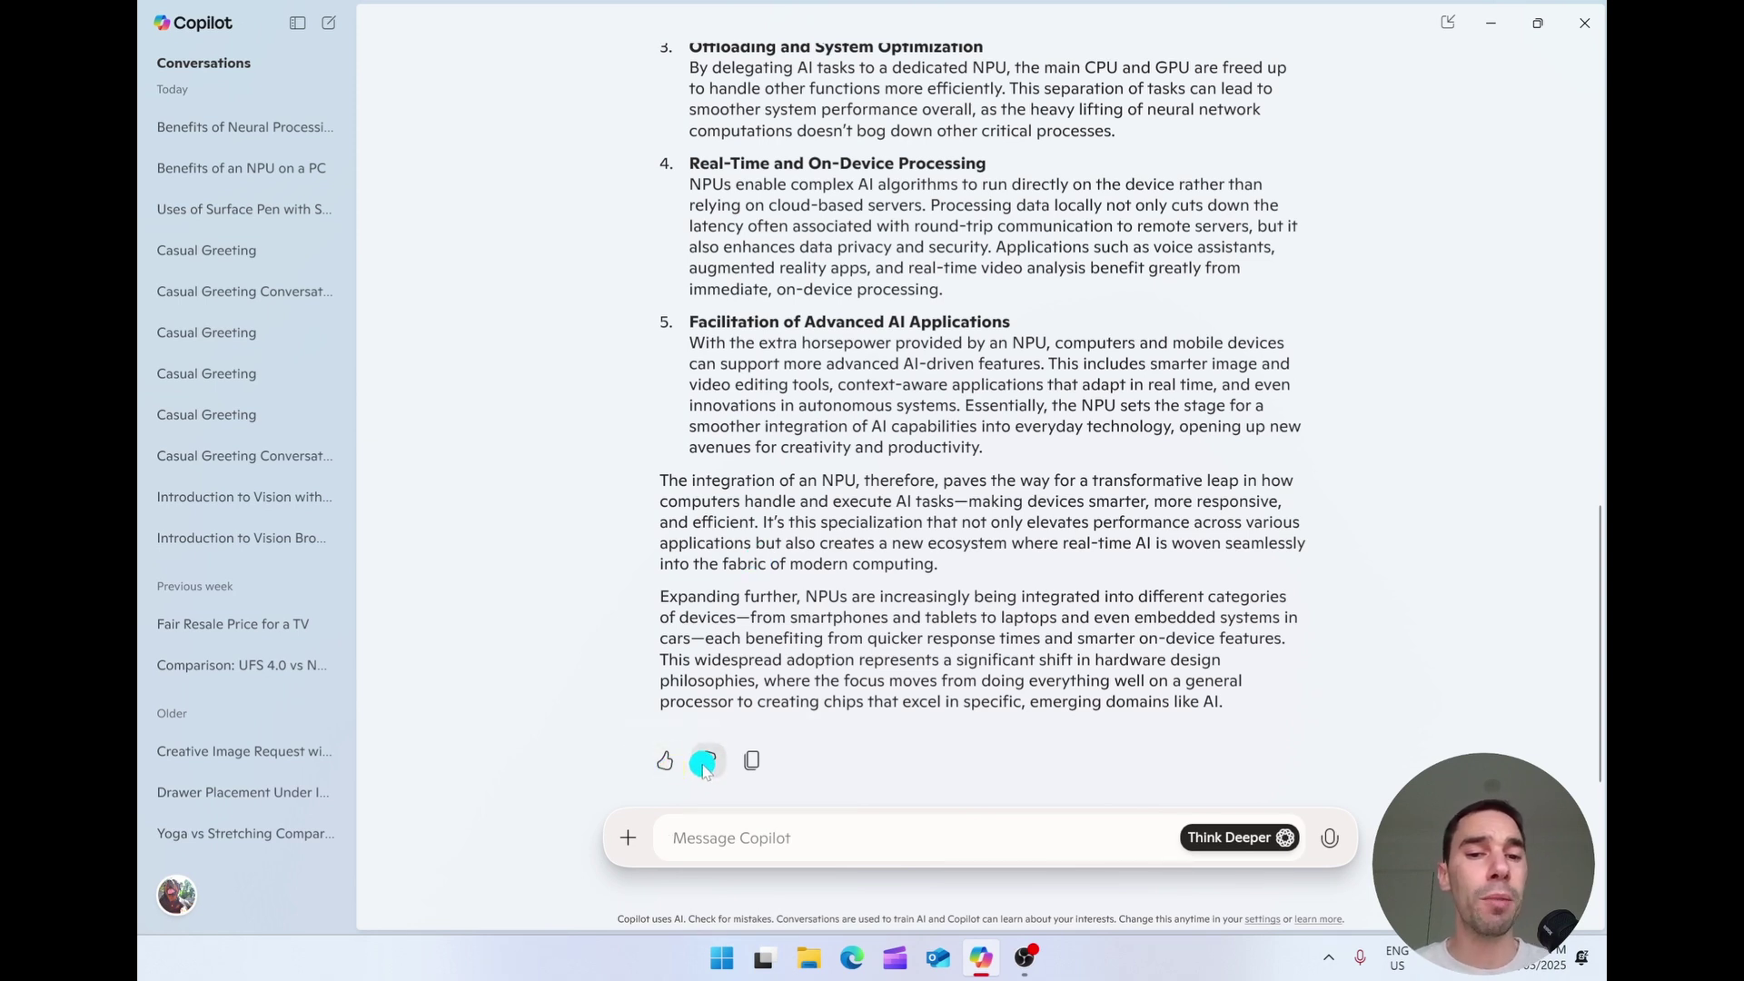
# Copy the in-depth NPU answer and start a new conversation from the + menu.
pyautogui.click(758, 762)
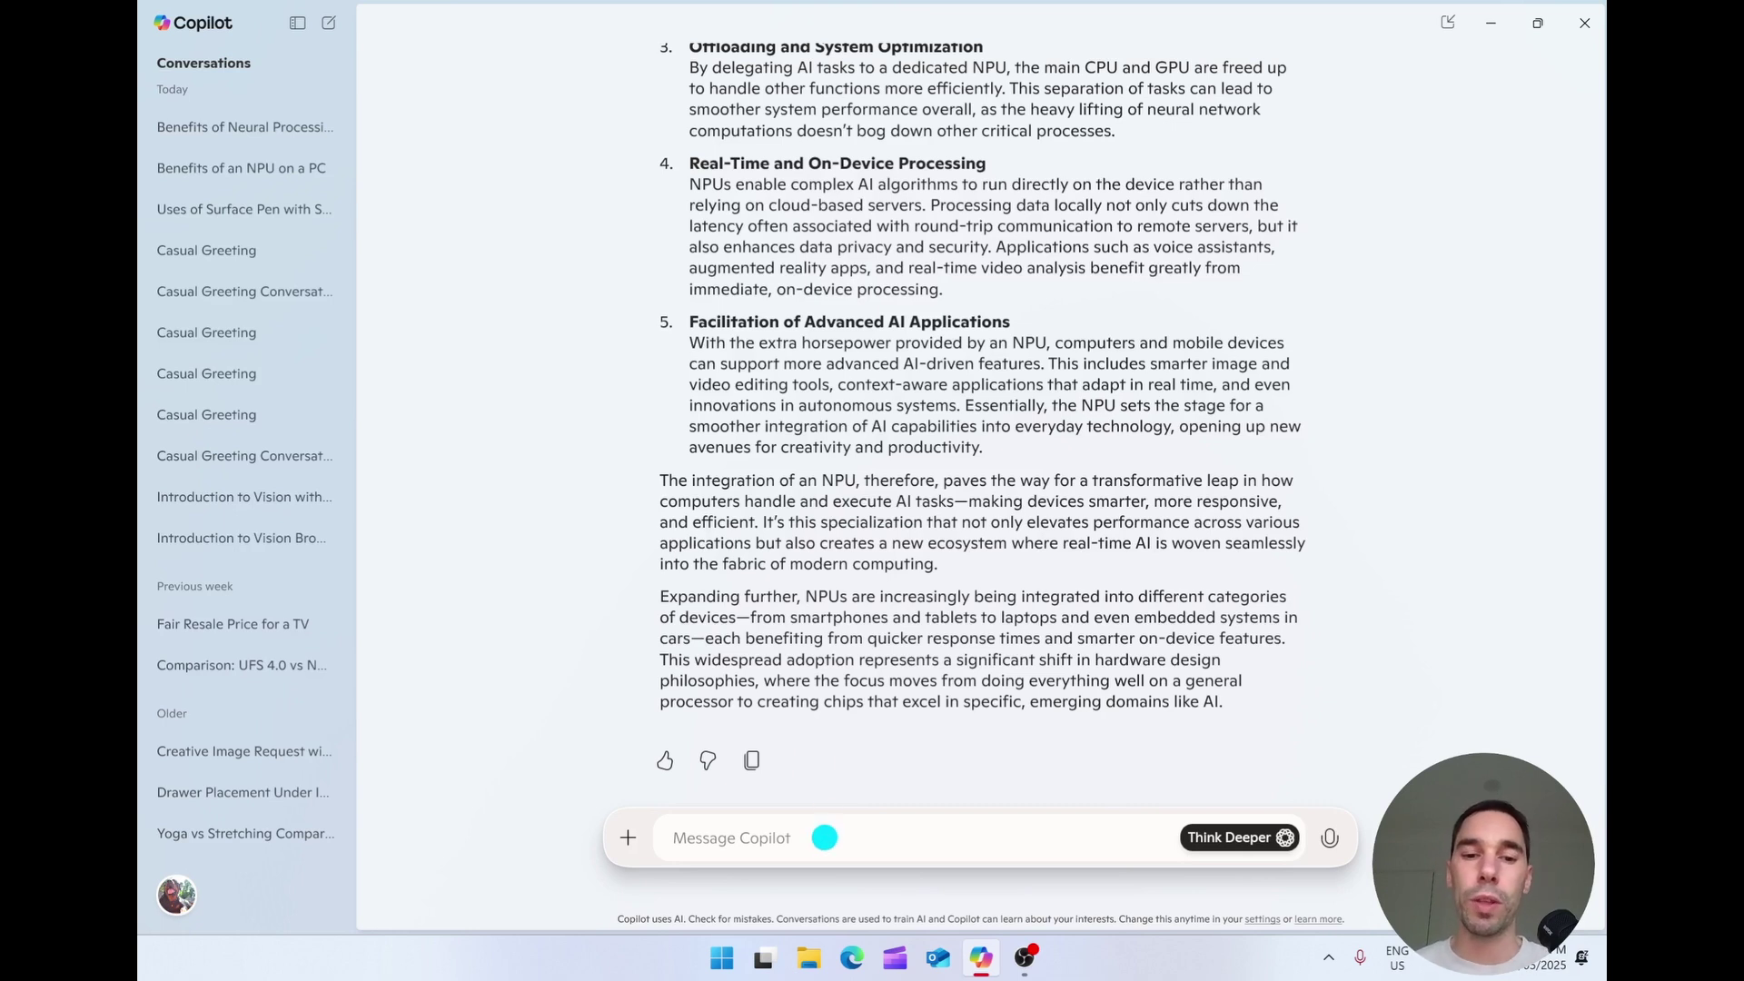
pyautogui.click(825, 838)
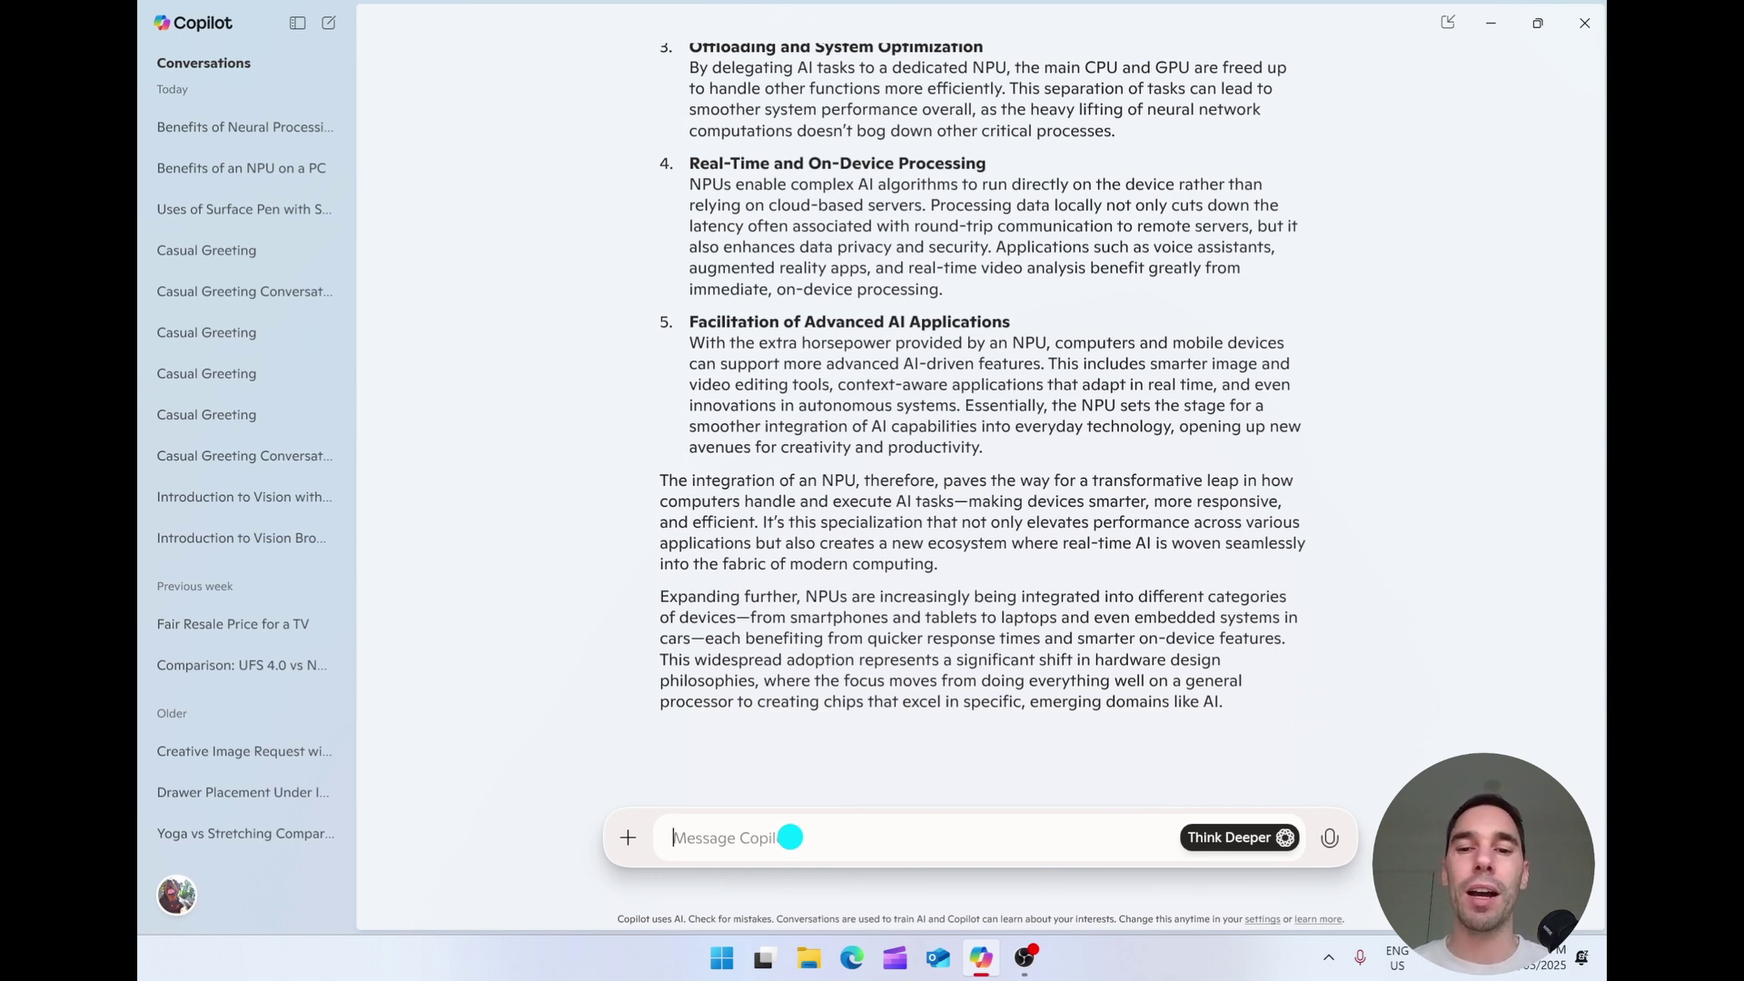
pyautogui.click(627, 837)
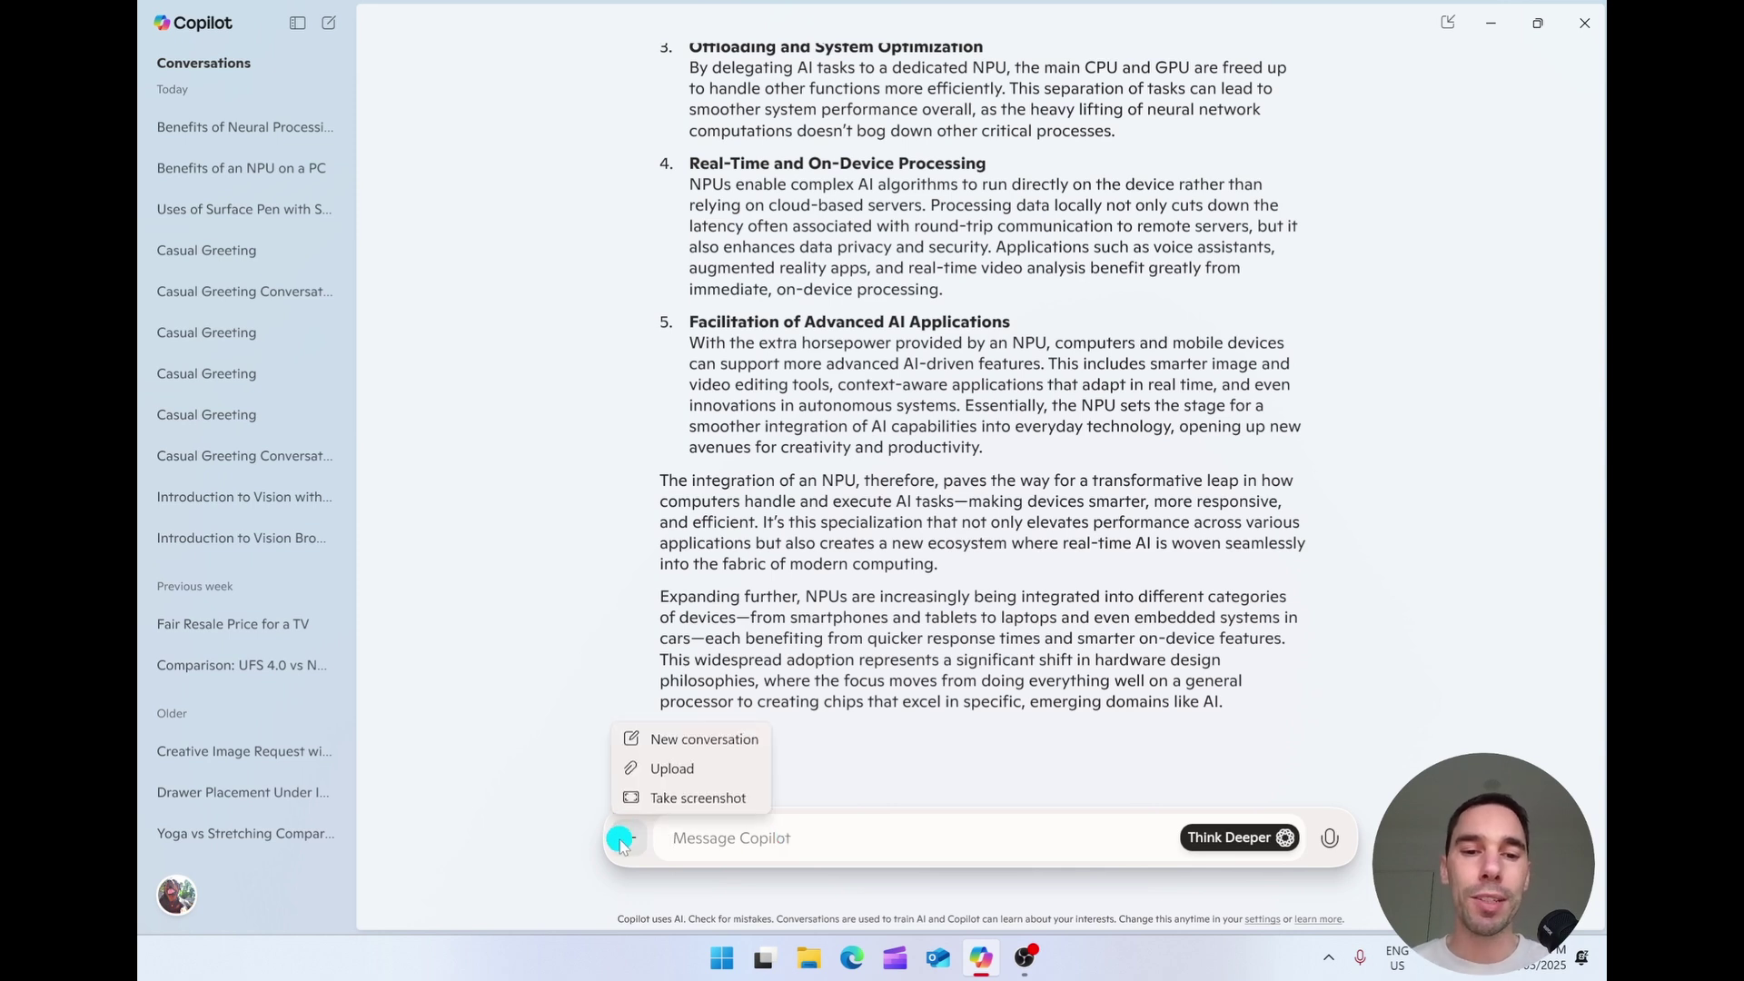
pyautogui.click(705, 738)
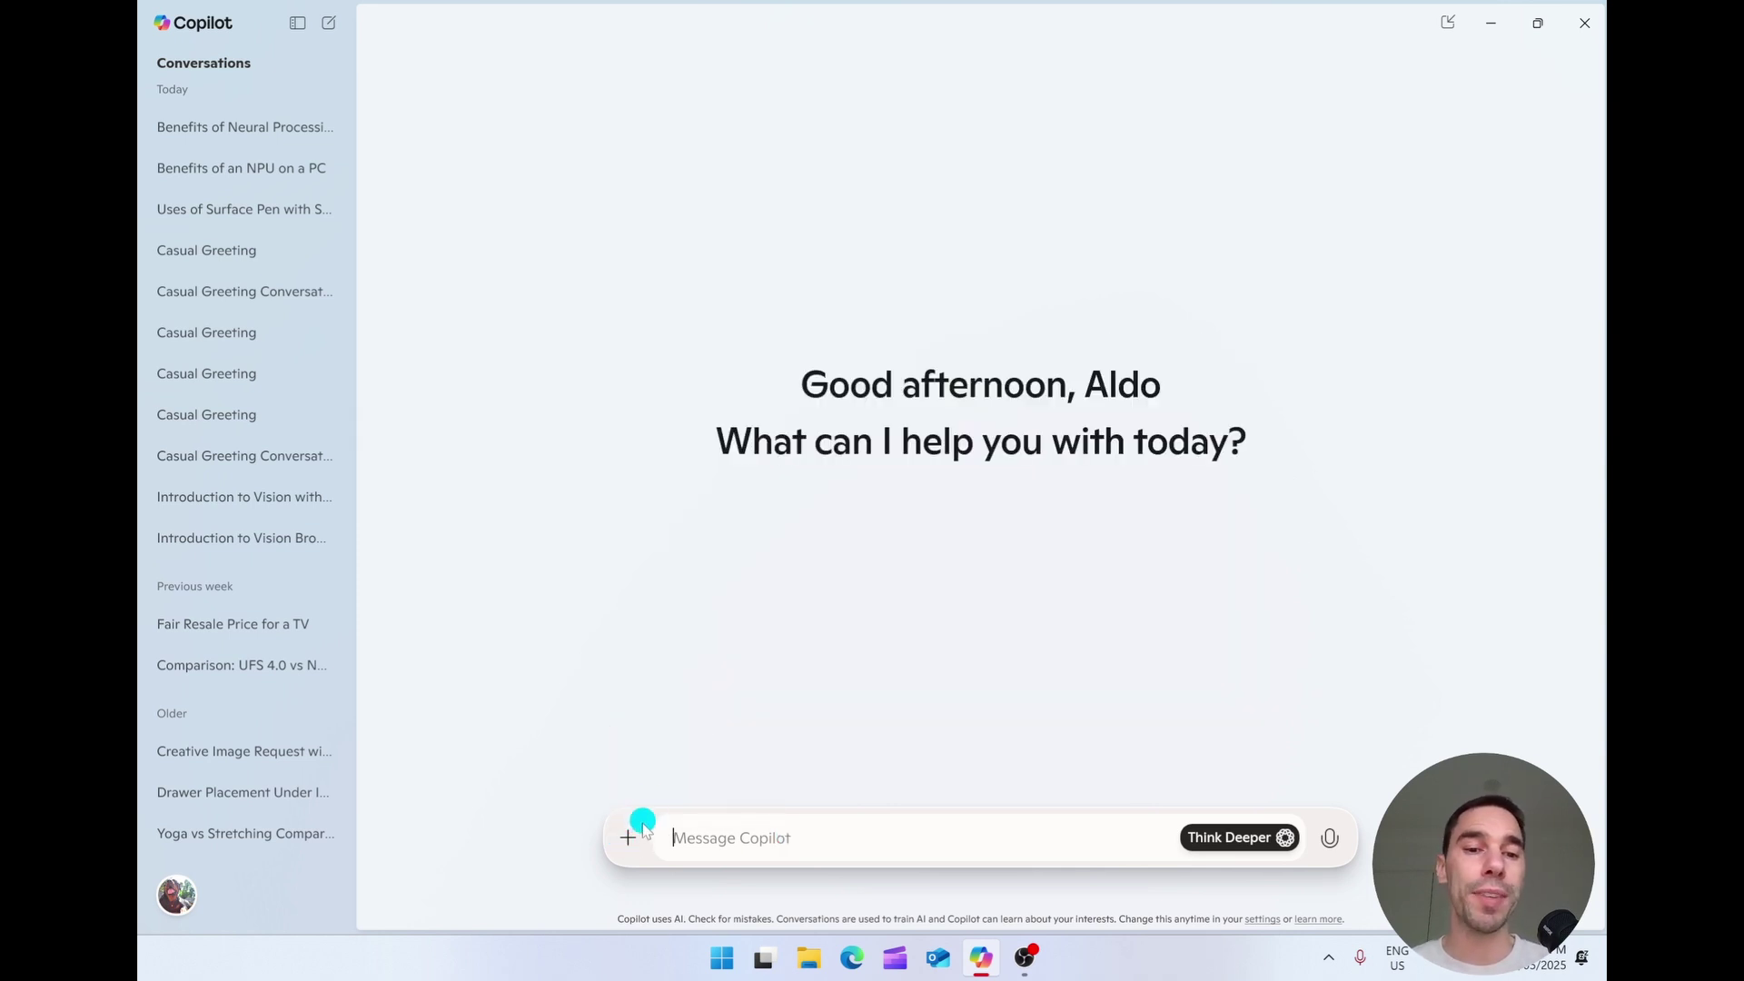
pyautogui.click(634, 838)
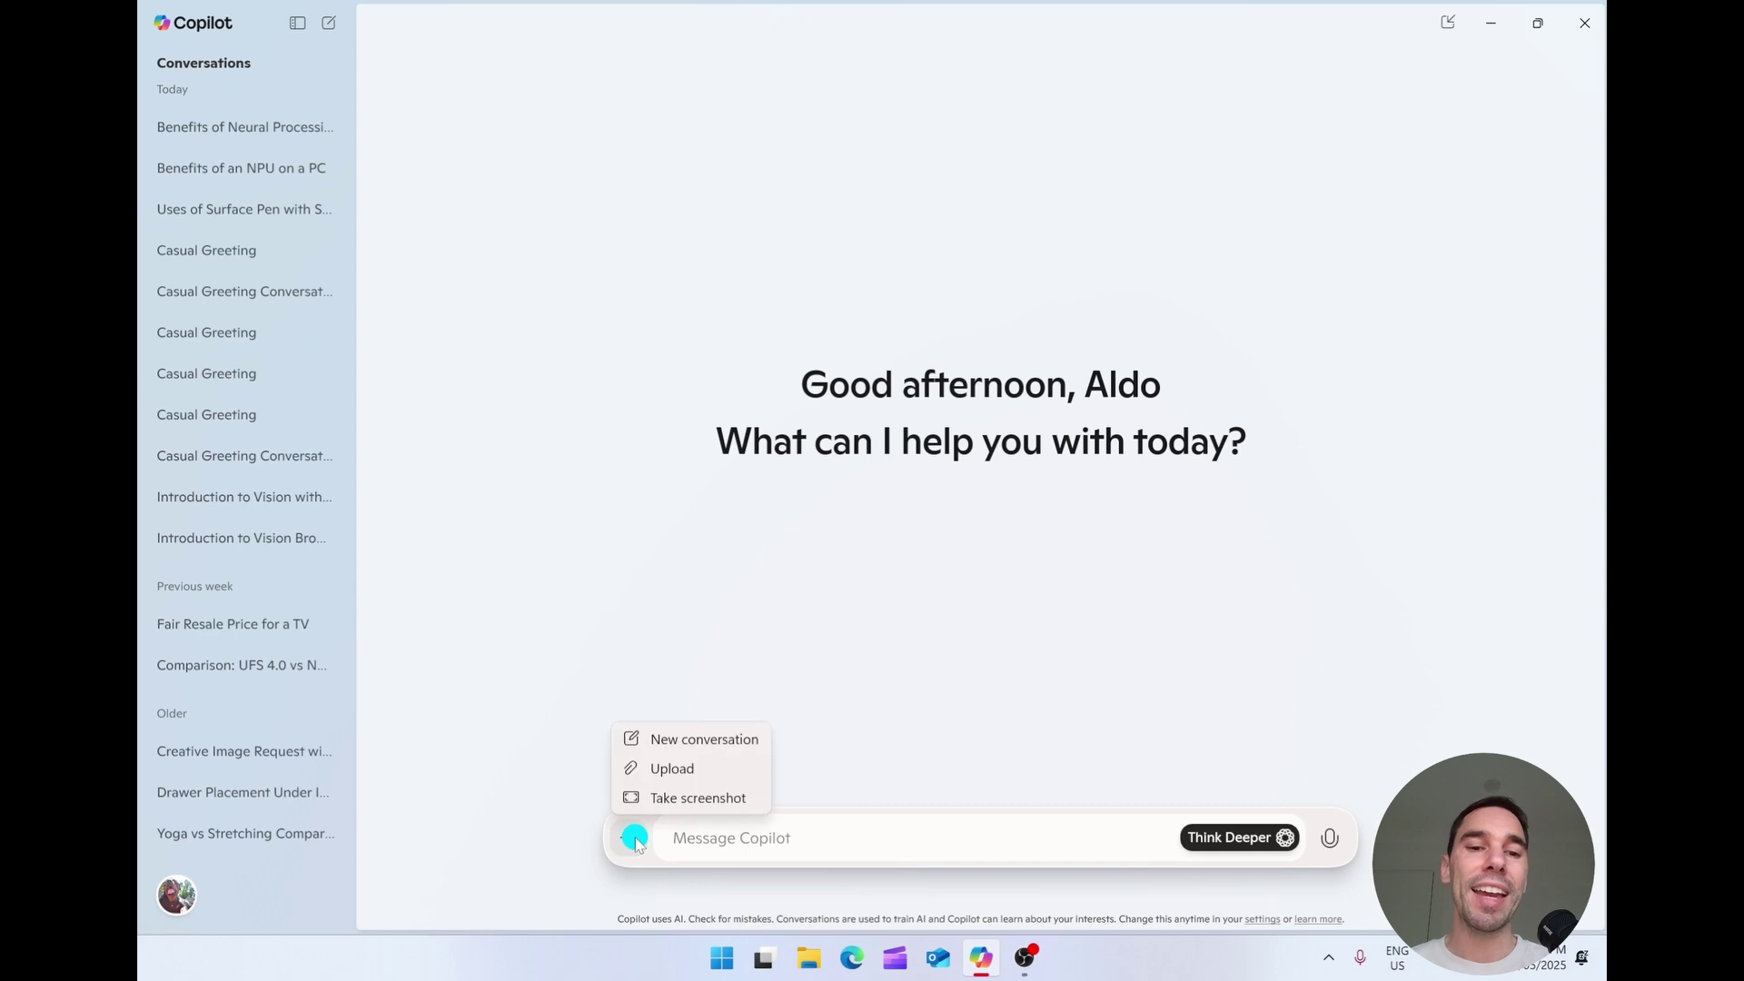
# Upload '5G home script.docx' from the Documents folder as an attachment.
pyautogui.click(687, 772)
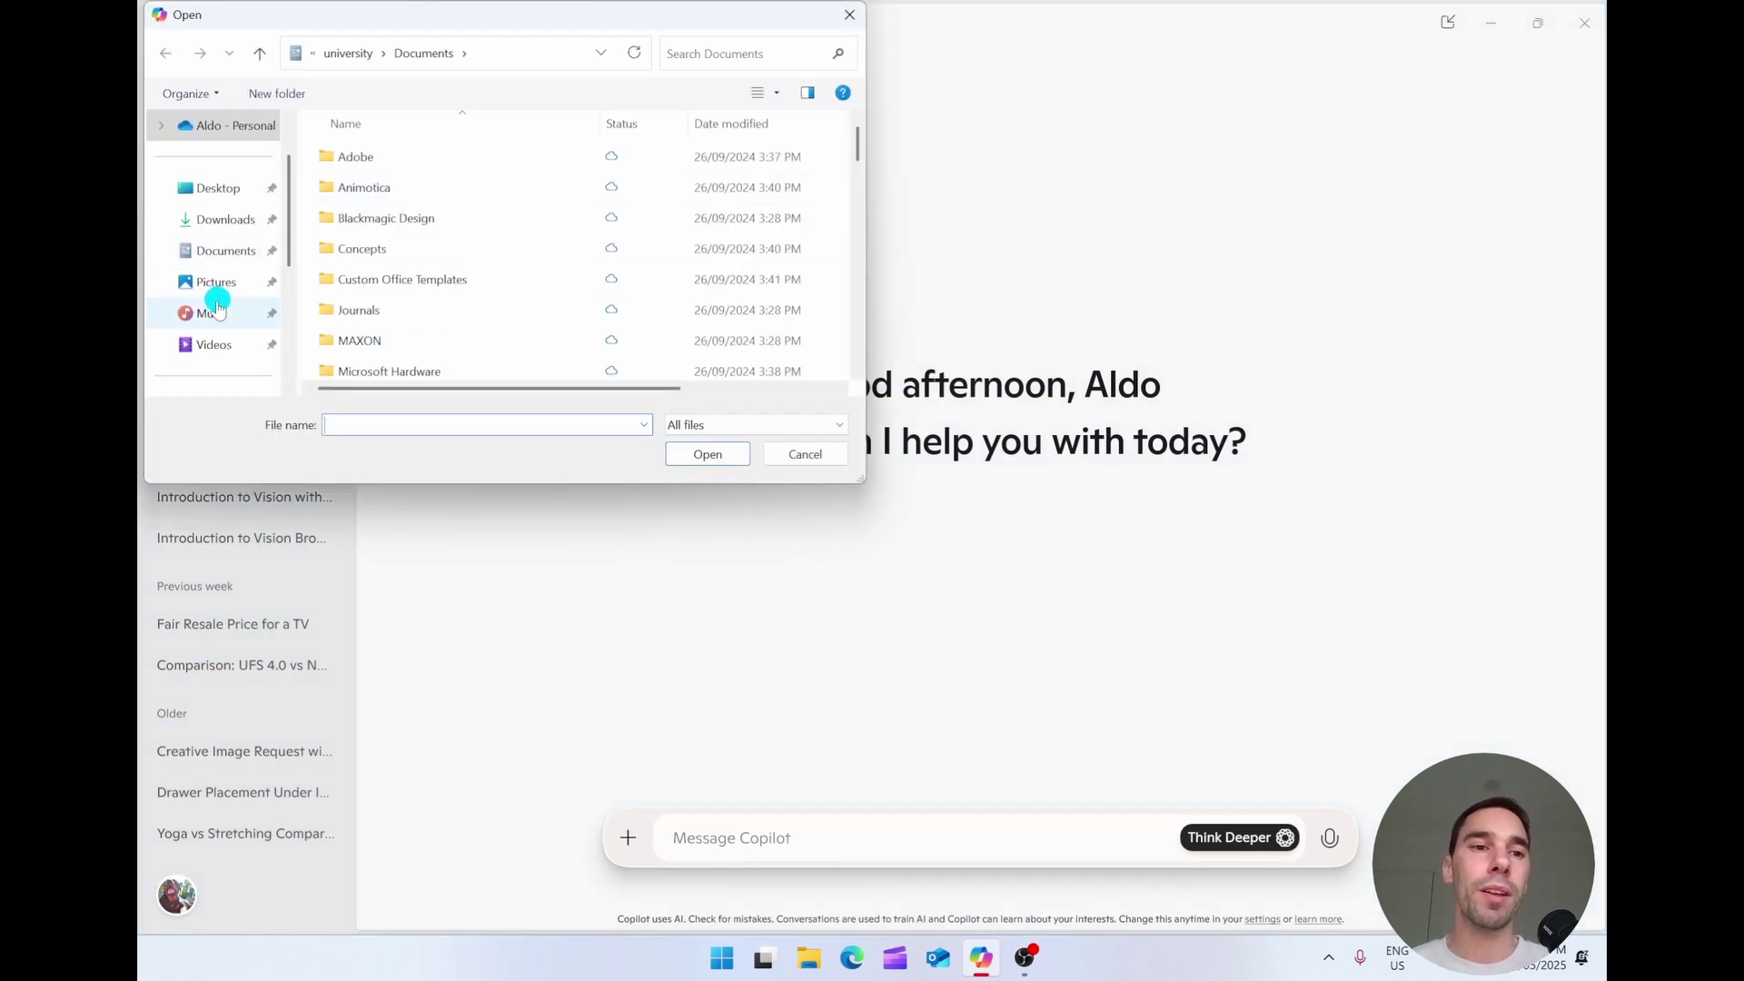
pyautogui.click(226, 250)
pyautogui.scroll(-5, 460, 312)
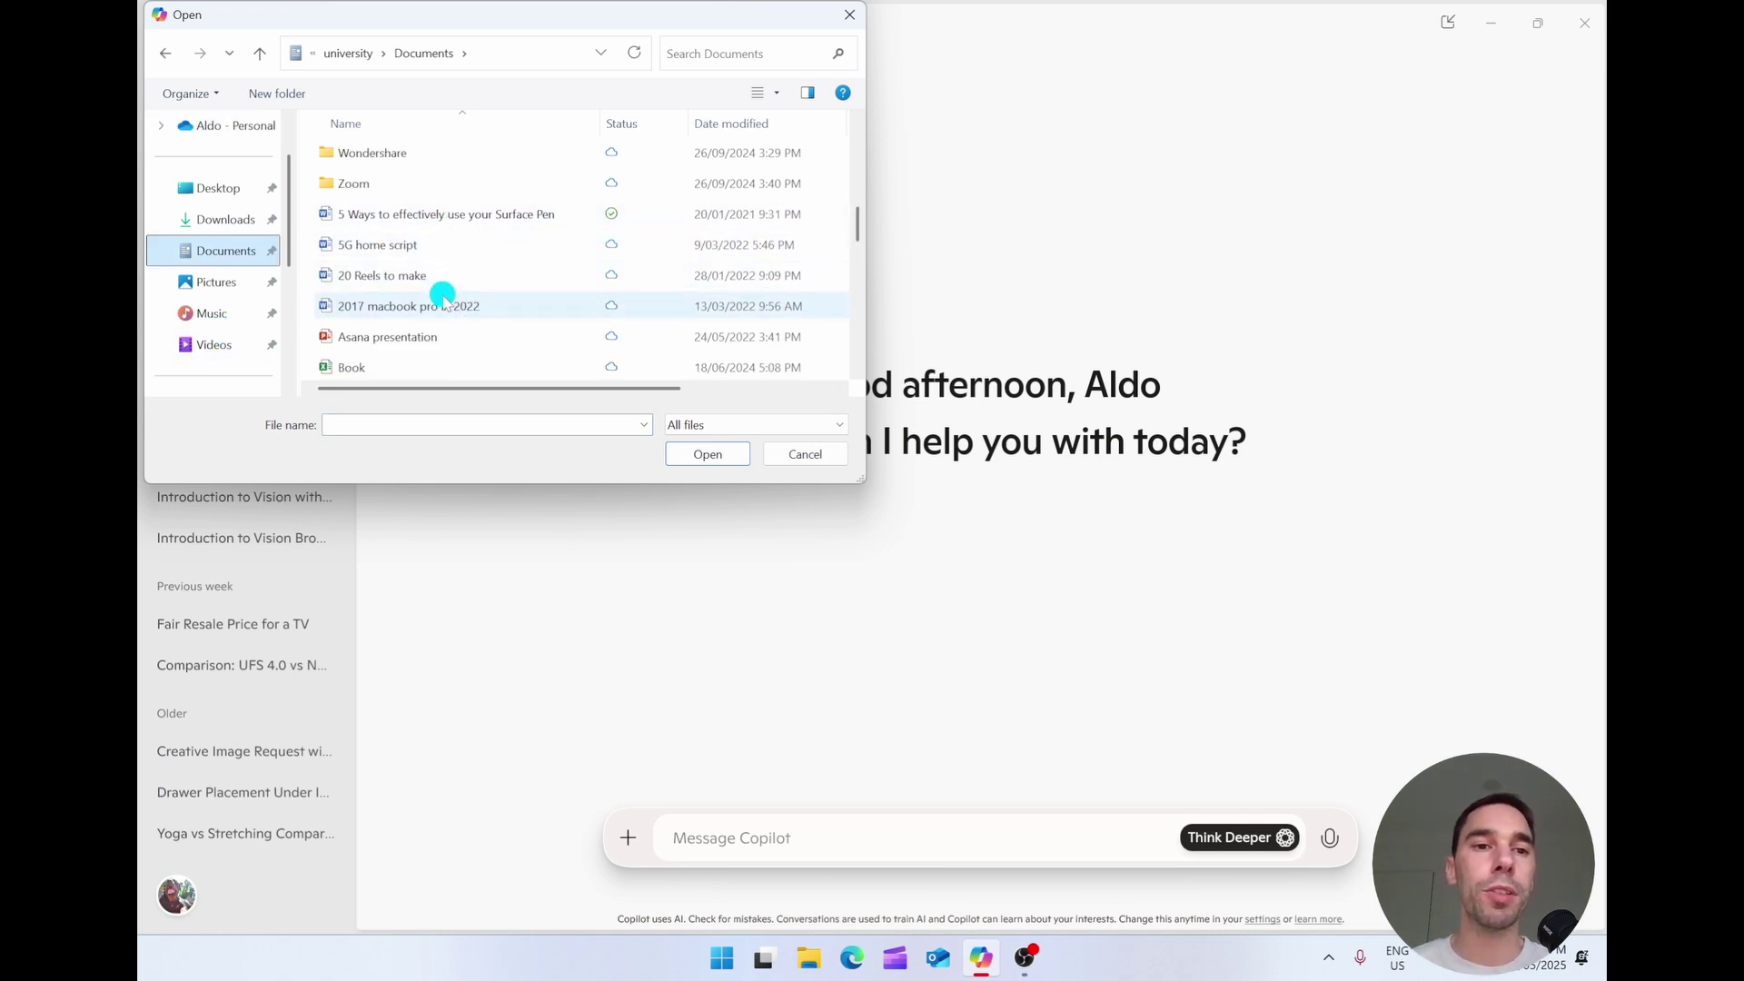
pyautogui.click(441, 244)
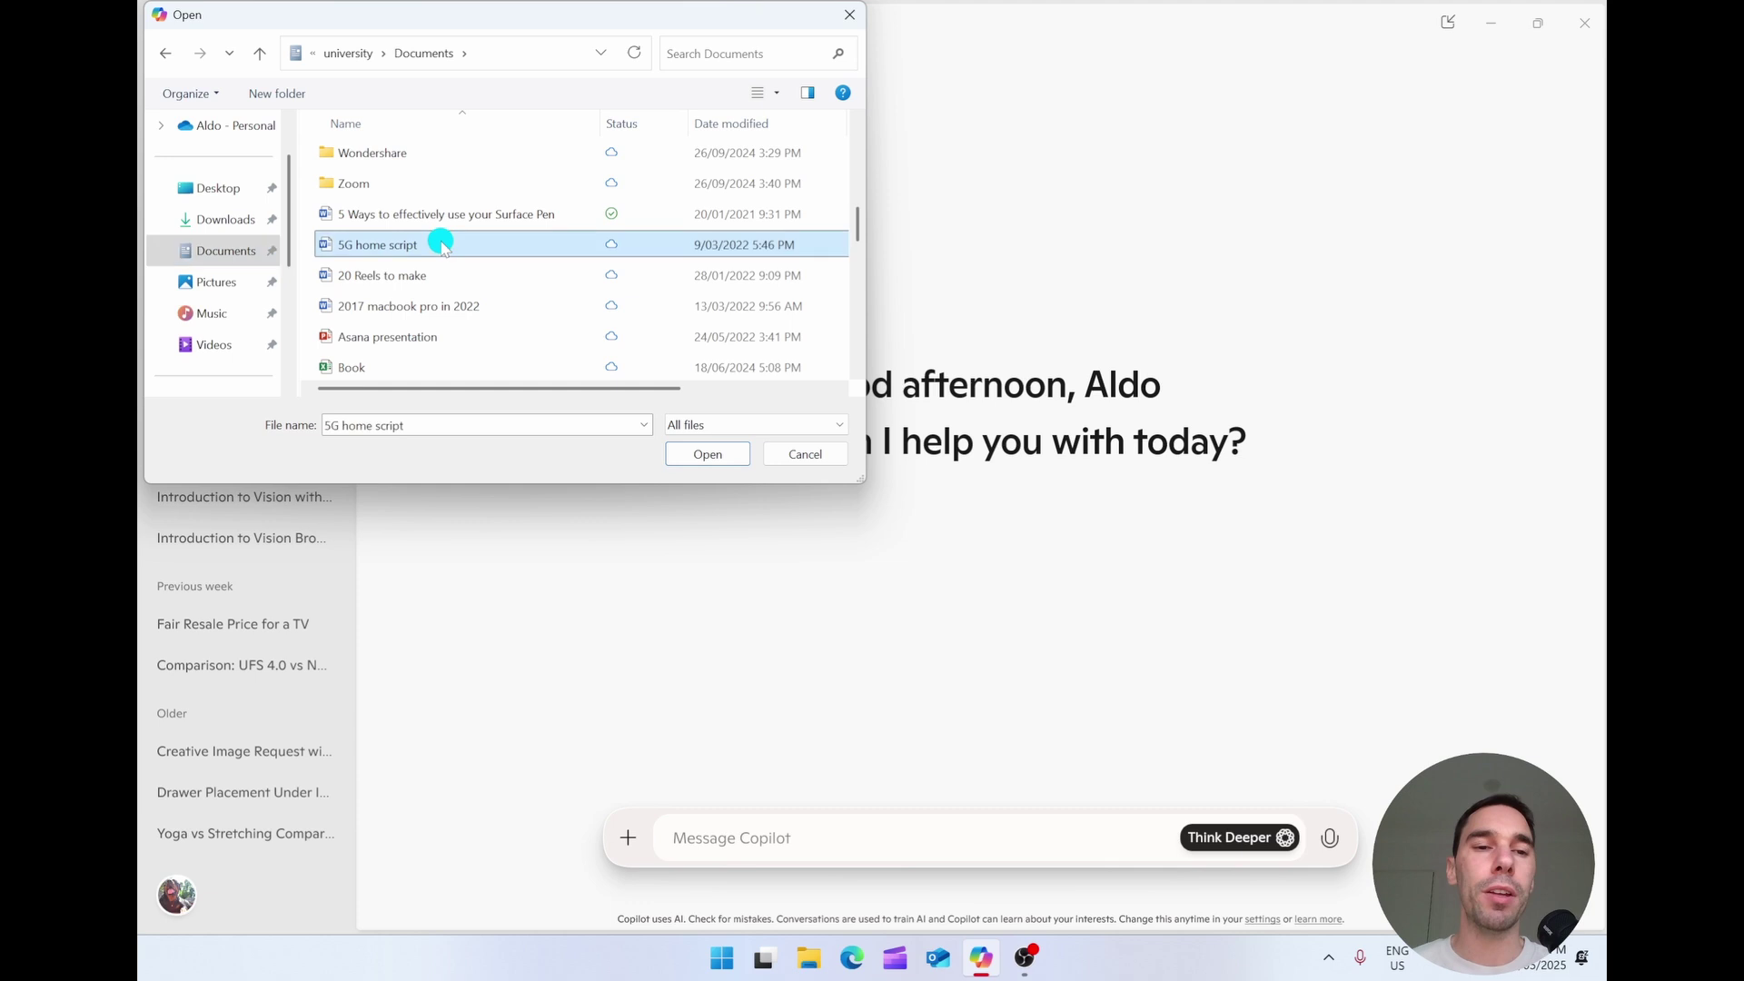
pyautogui.click(707, 453)
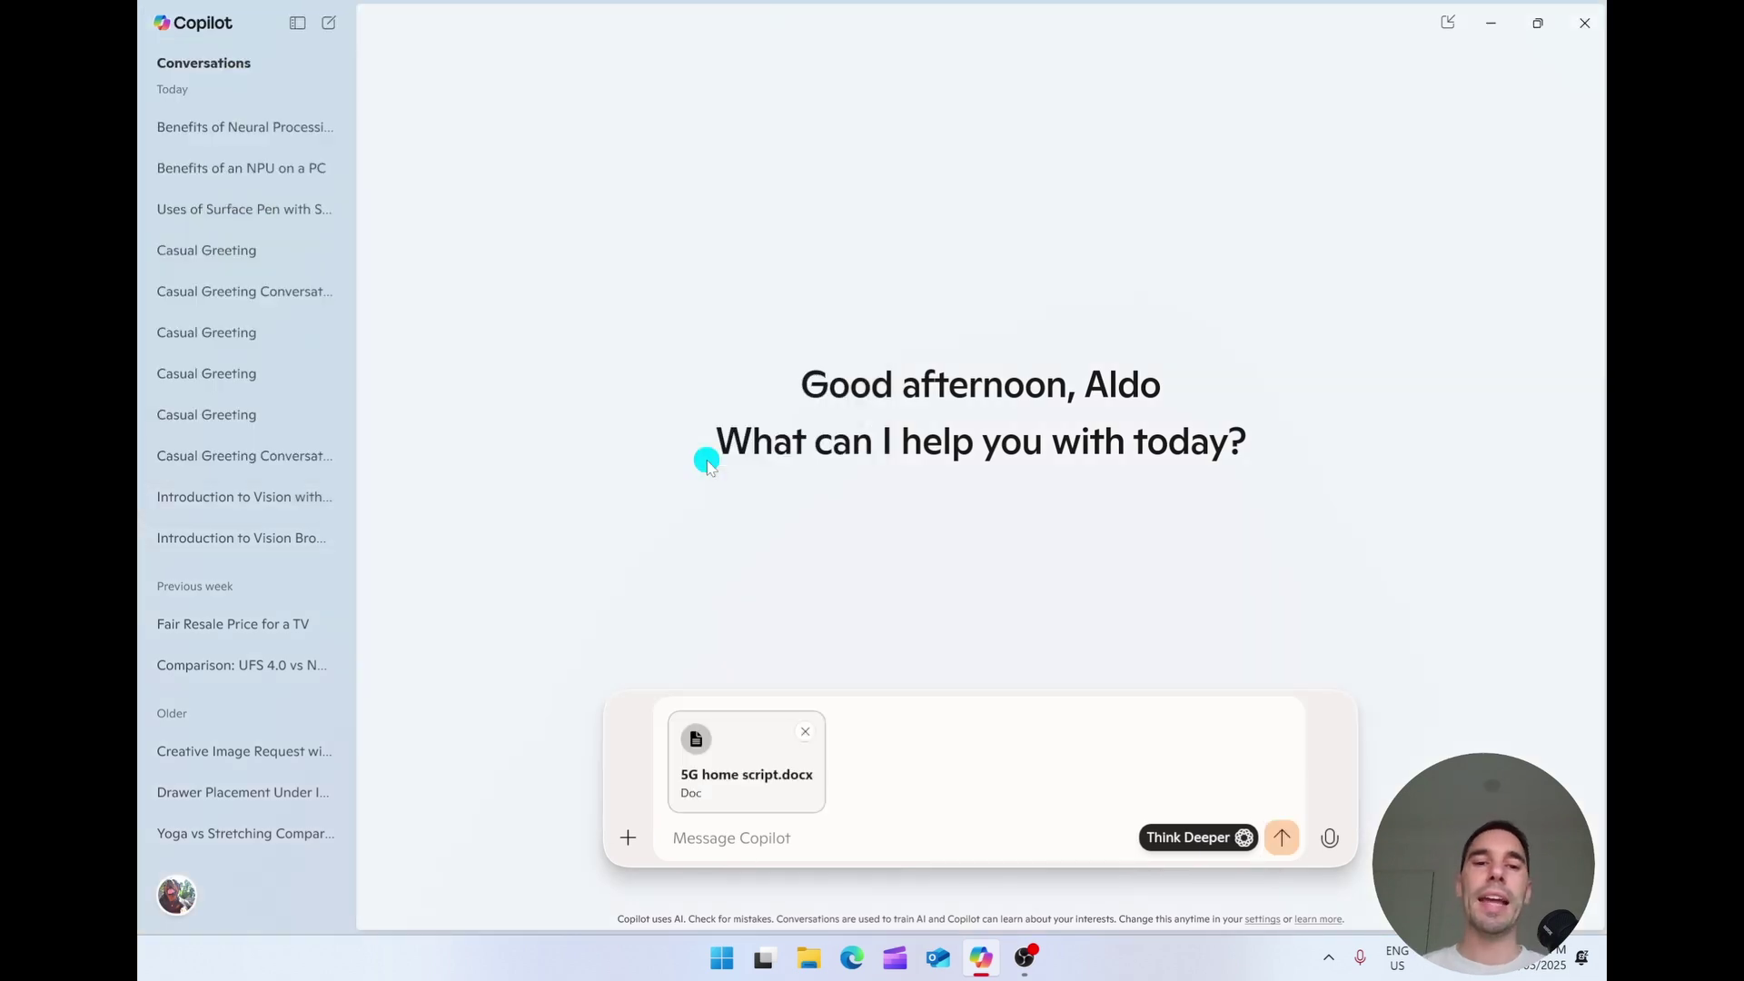
# With Think Deeper on, type 'summarise this document and give me 5 questions to ask abou it'.
pyautogui.click(812, 848)
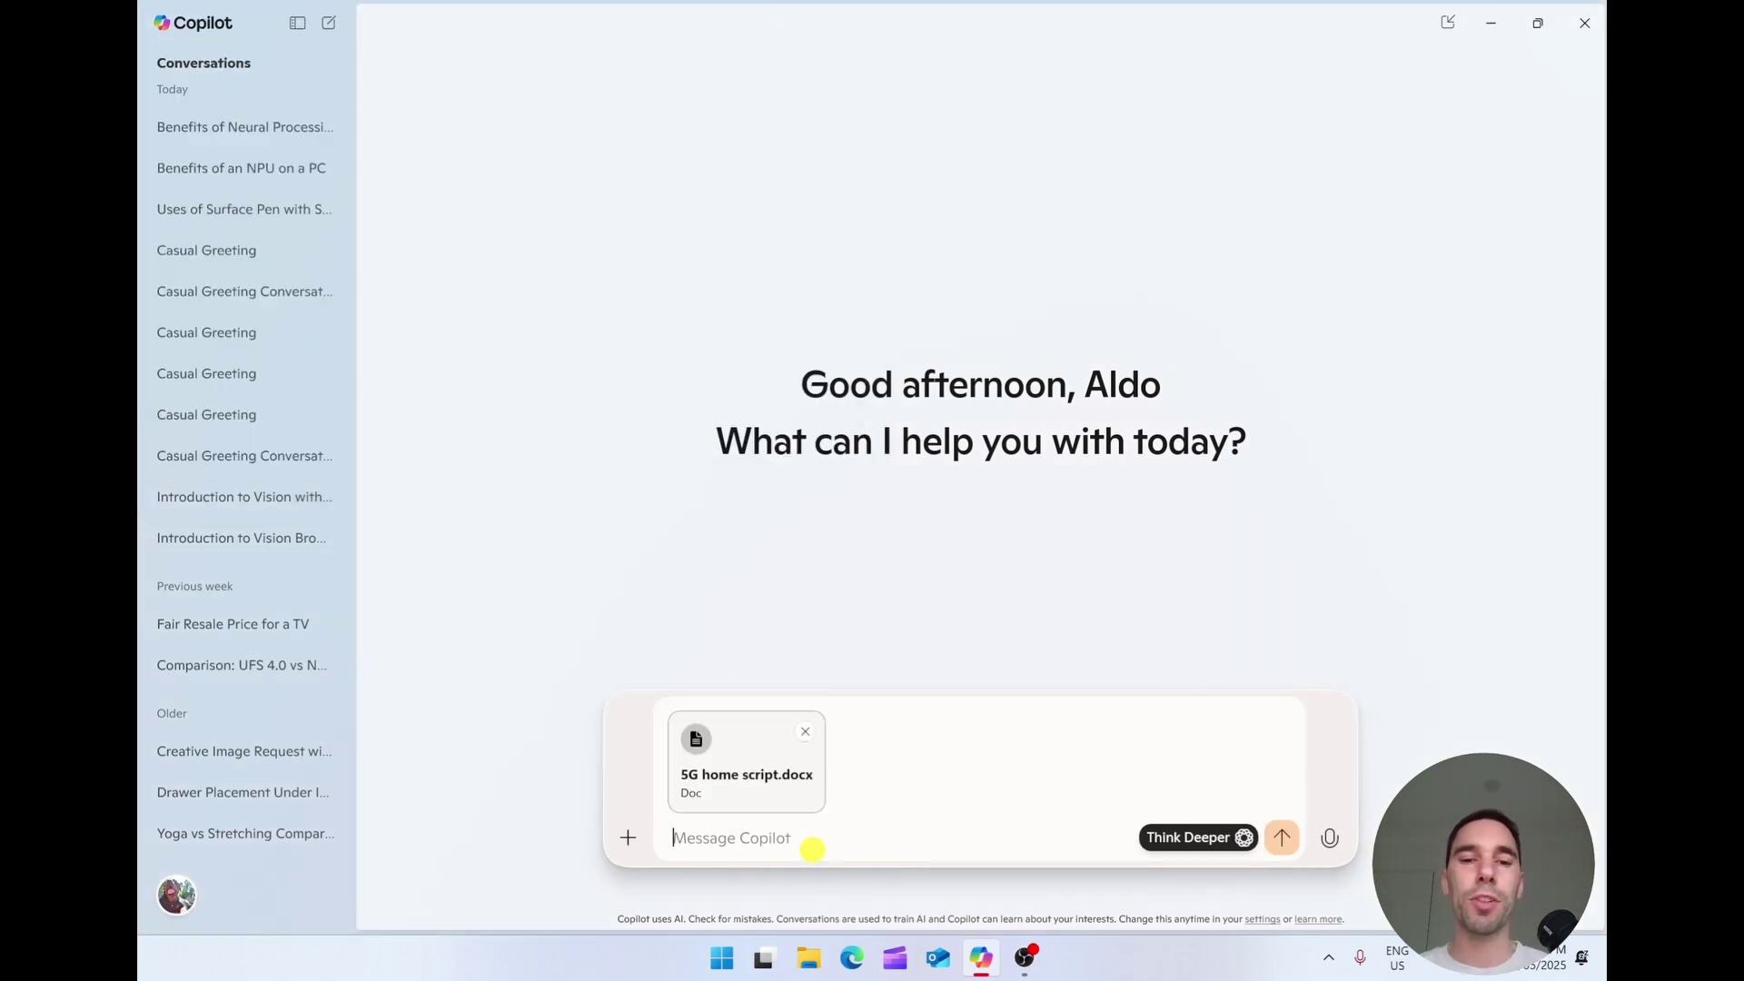
pyautogui.click(1241, 840)
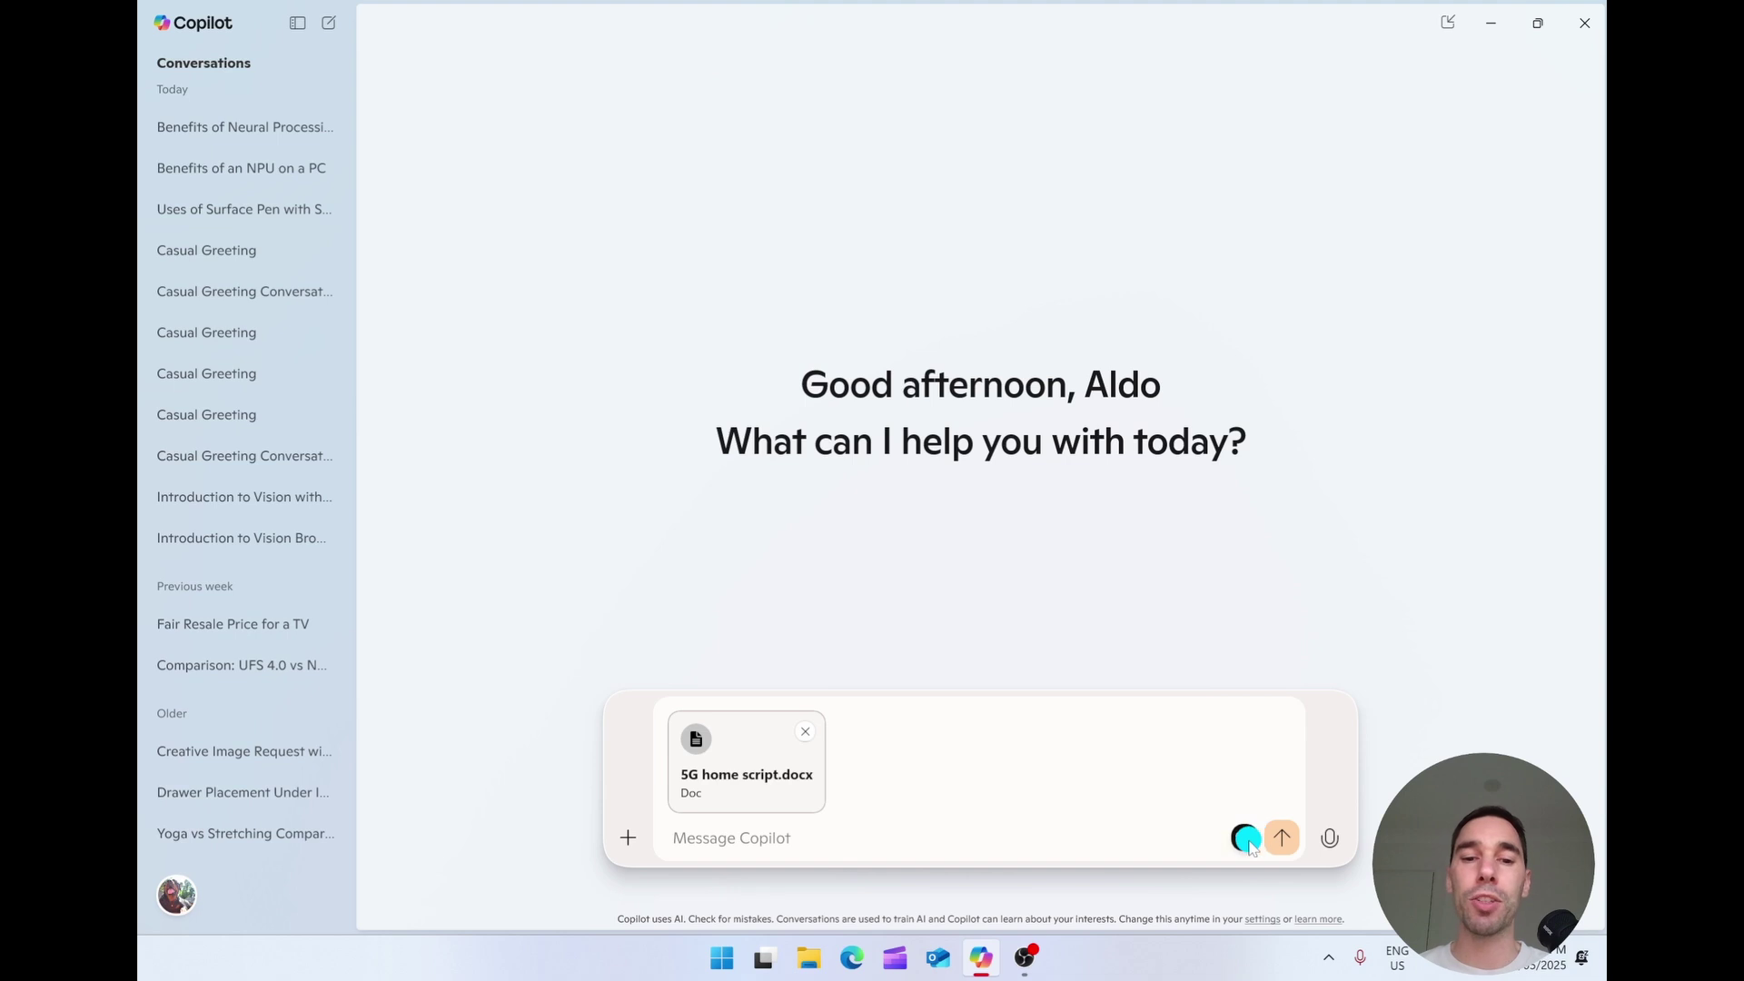
pyautogui.click(1242, 842)
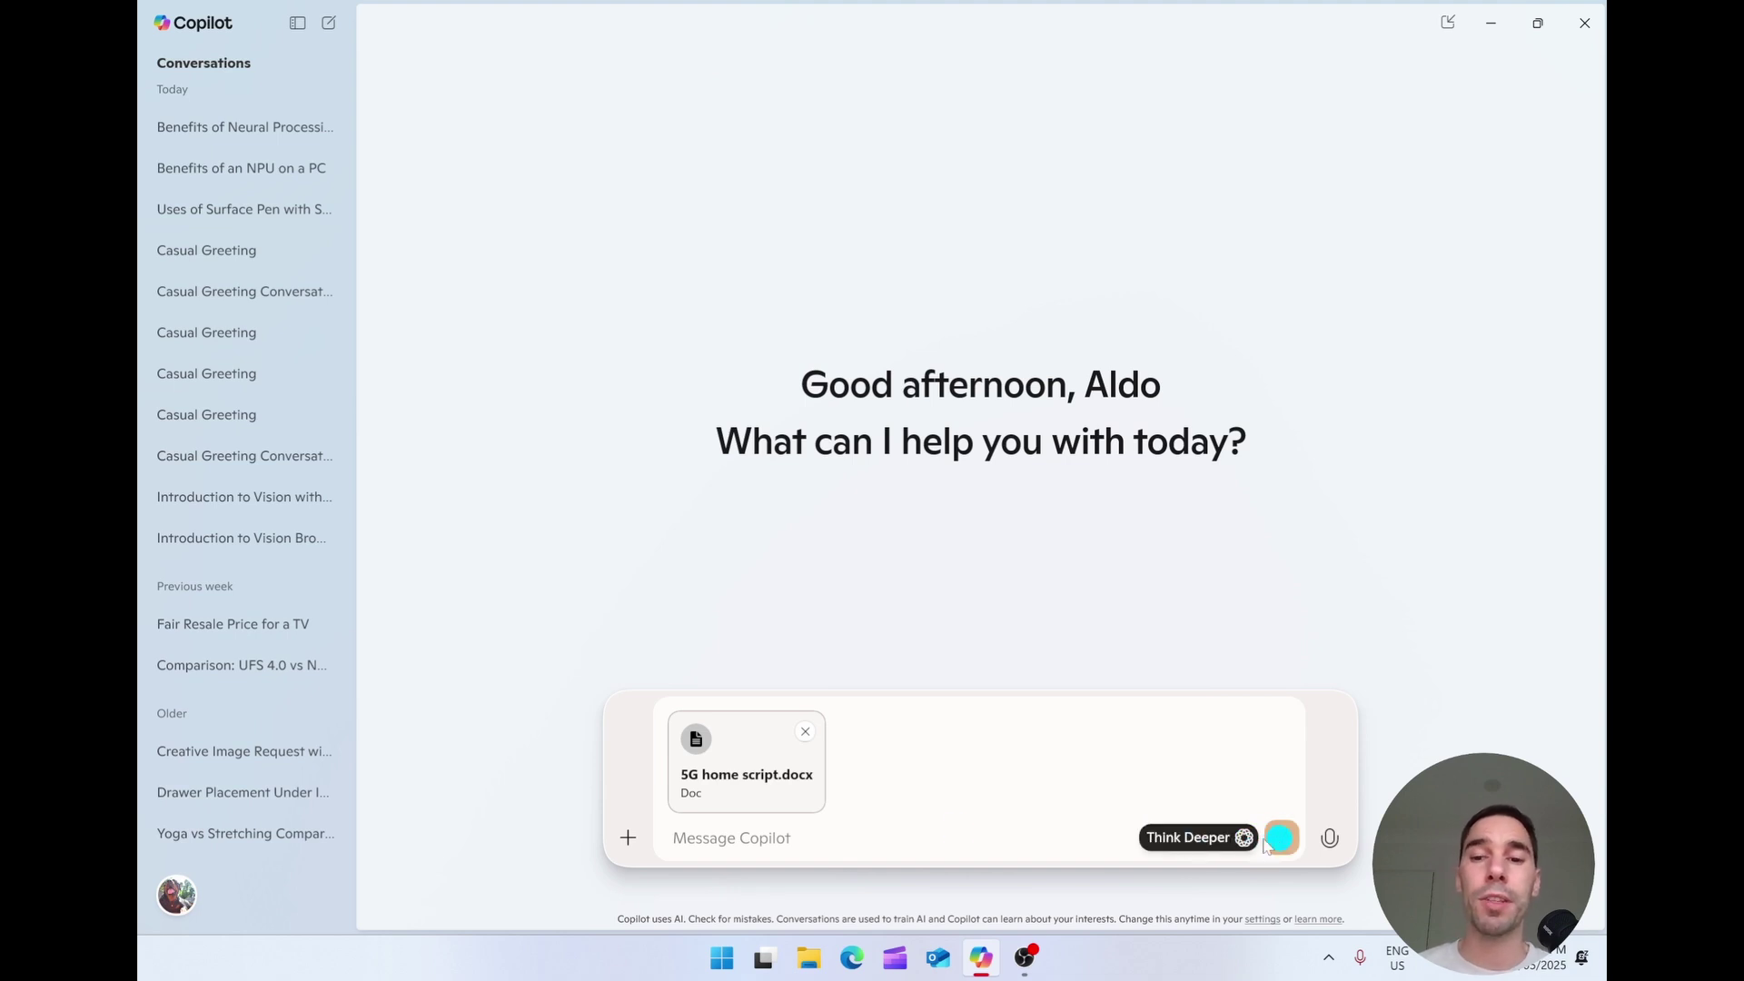
pyautogui.click(907, 832)
pyautogui.write('summari')
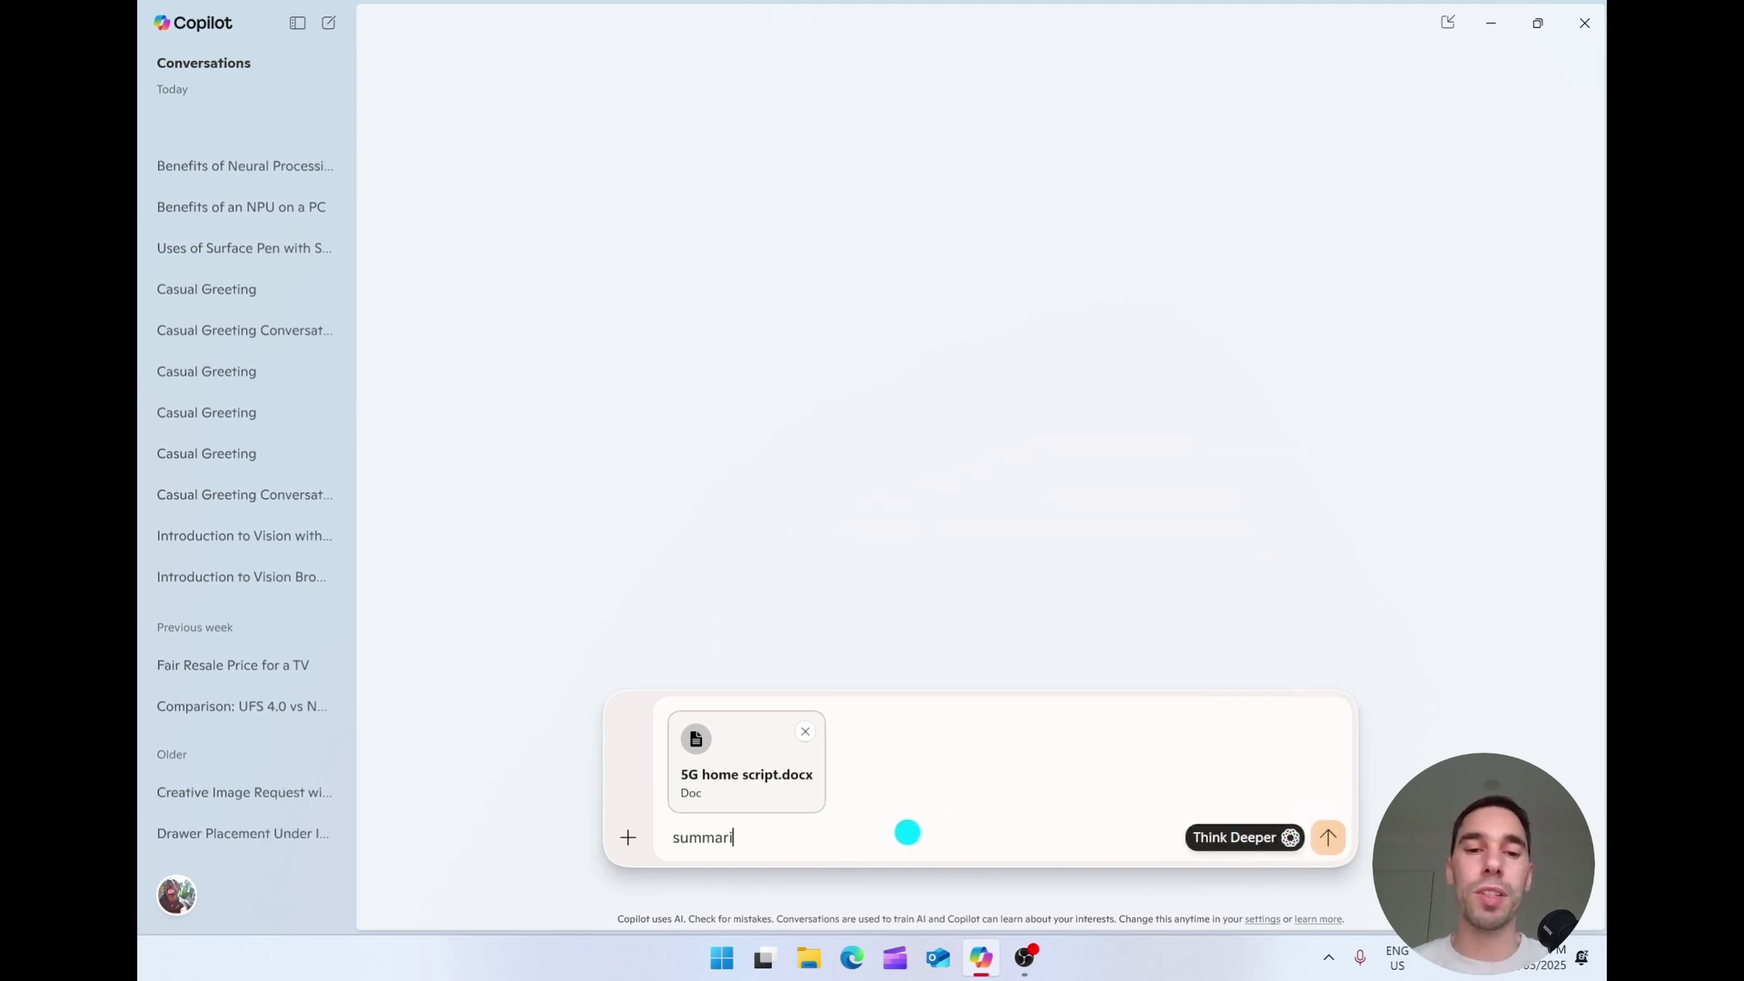
pyautogui.write('se this documen')
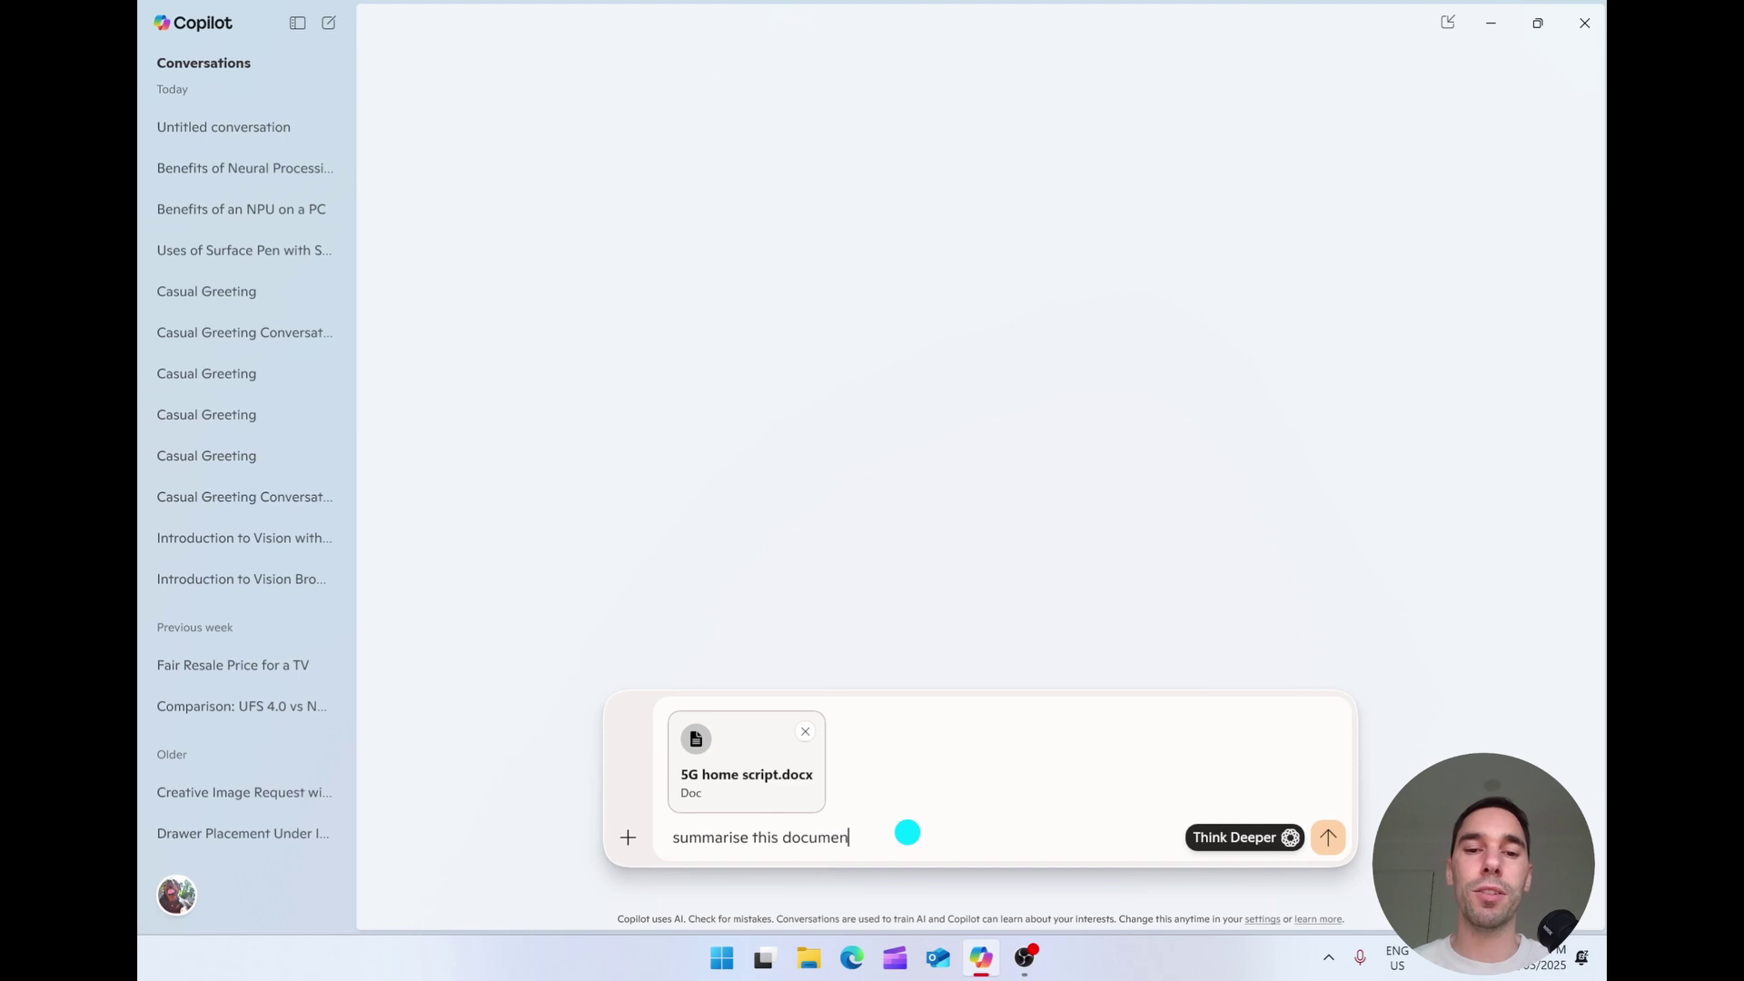
pyautogui.write('t and give me ')
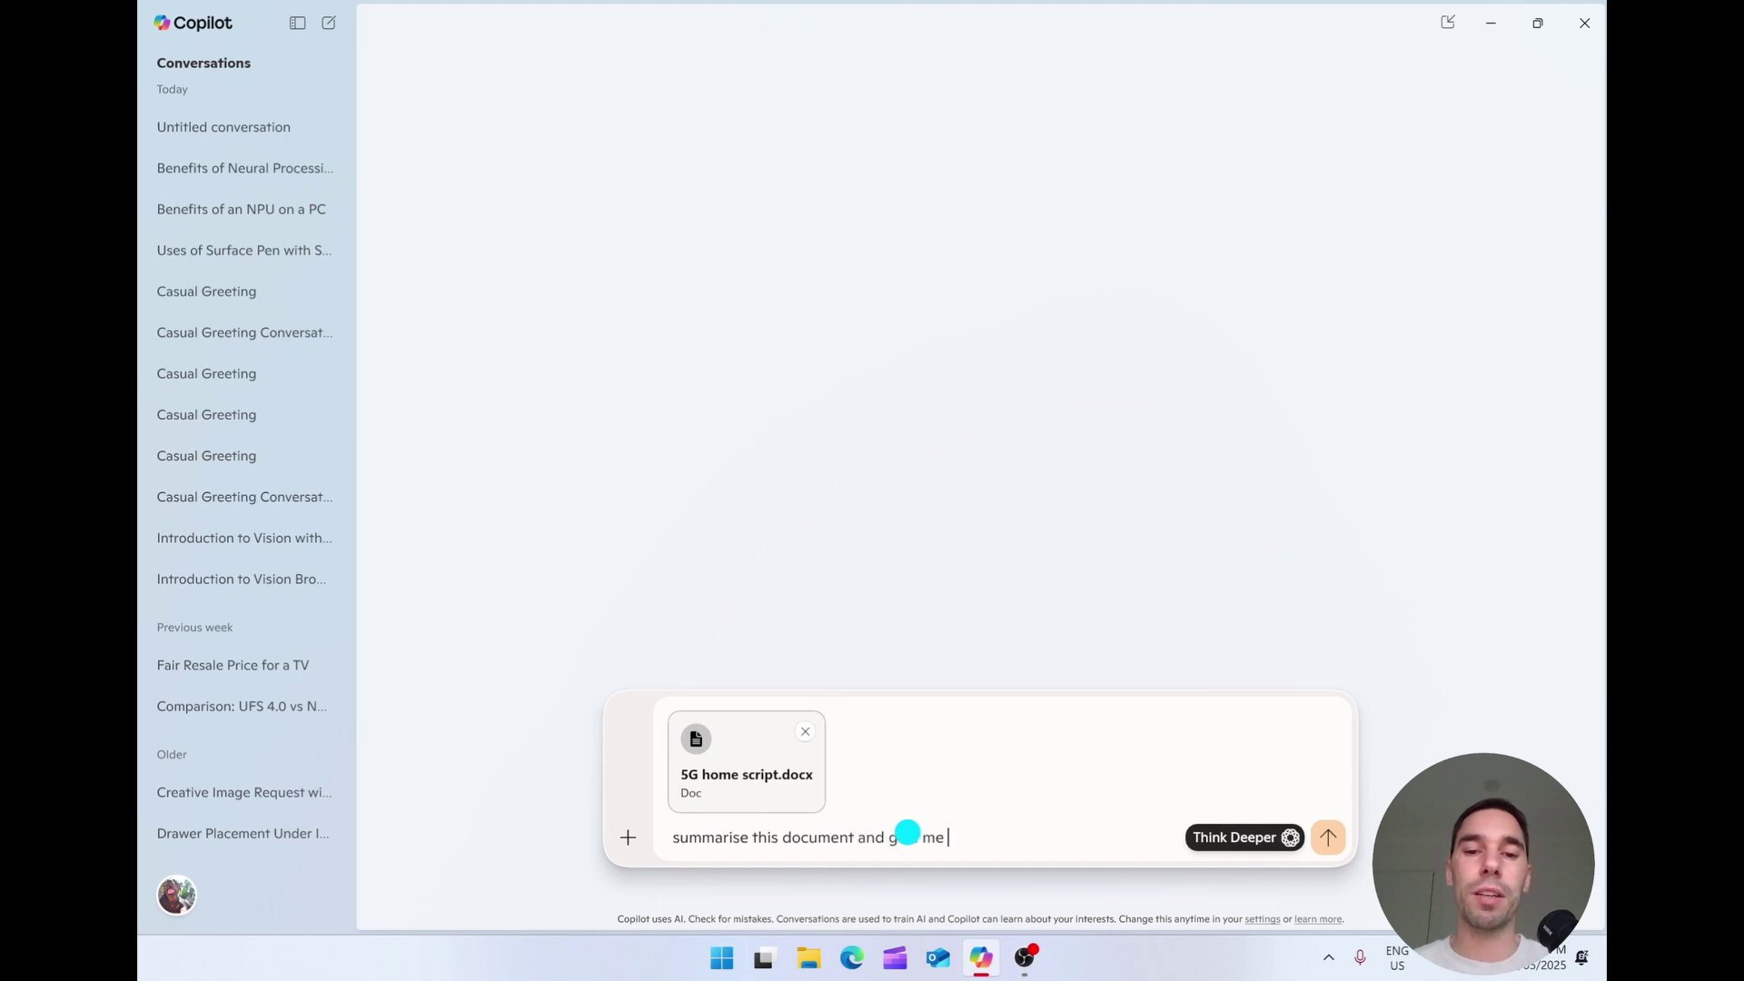
pyautogui.write('5 questions to ask a')
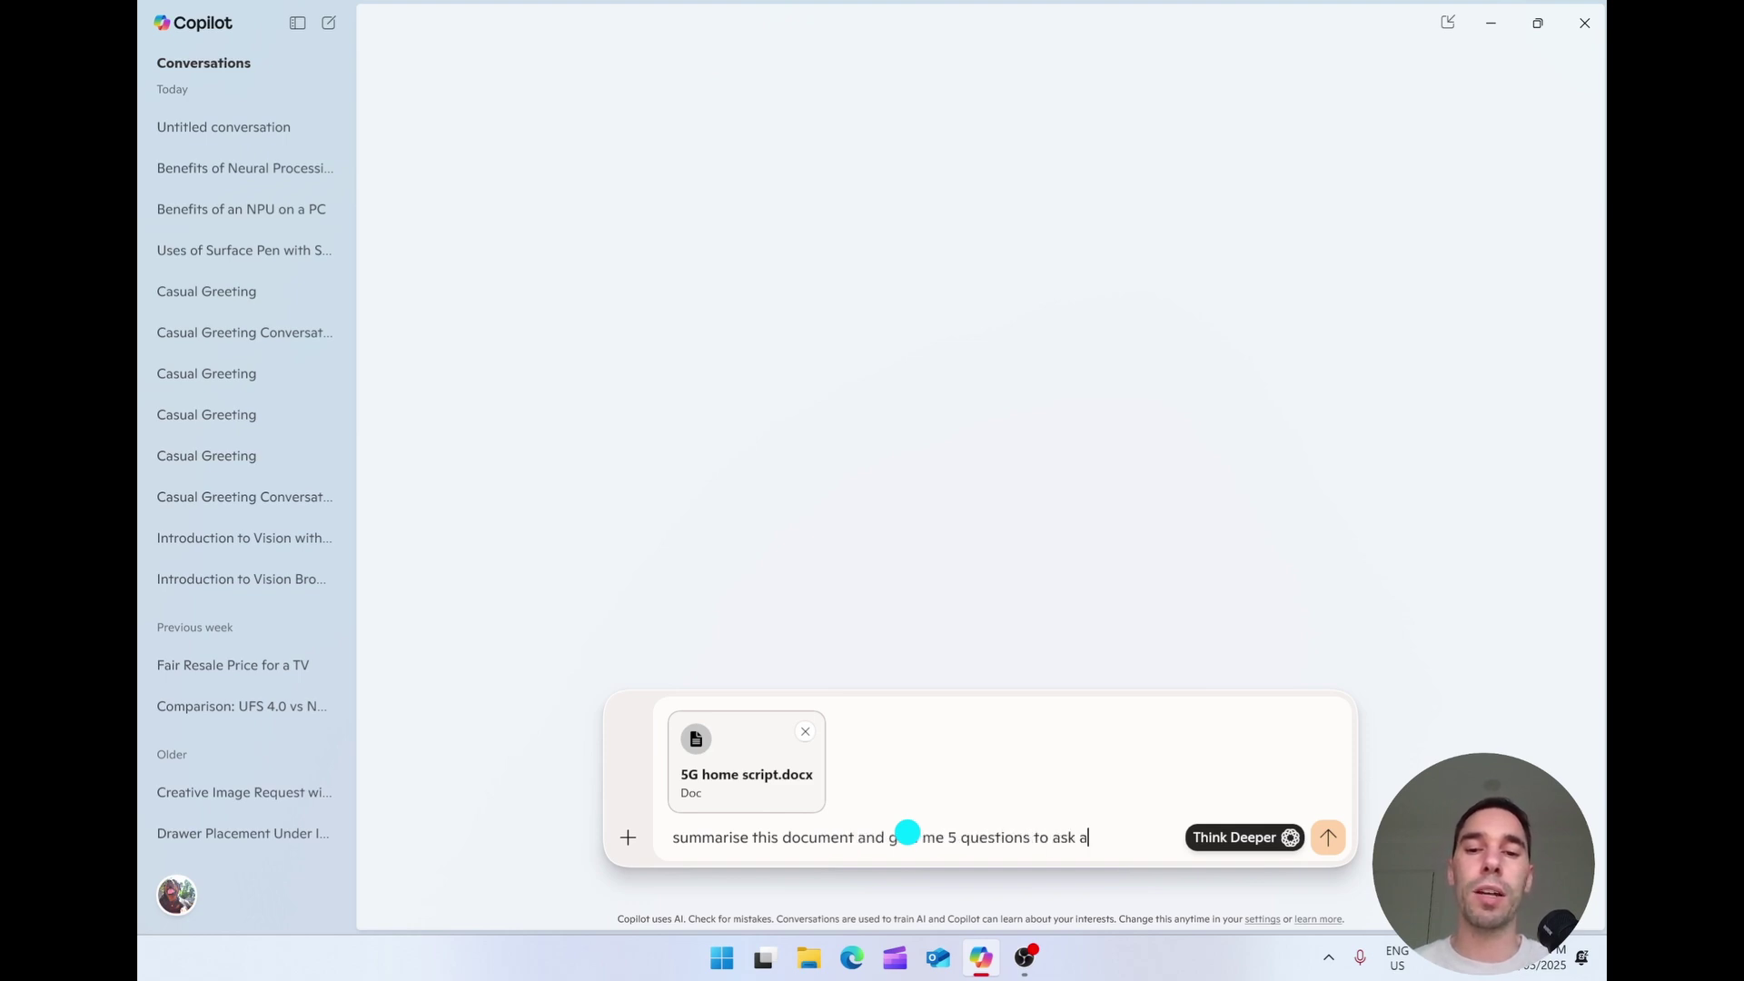
pyautogui.write('bou  it')
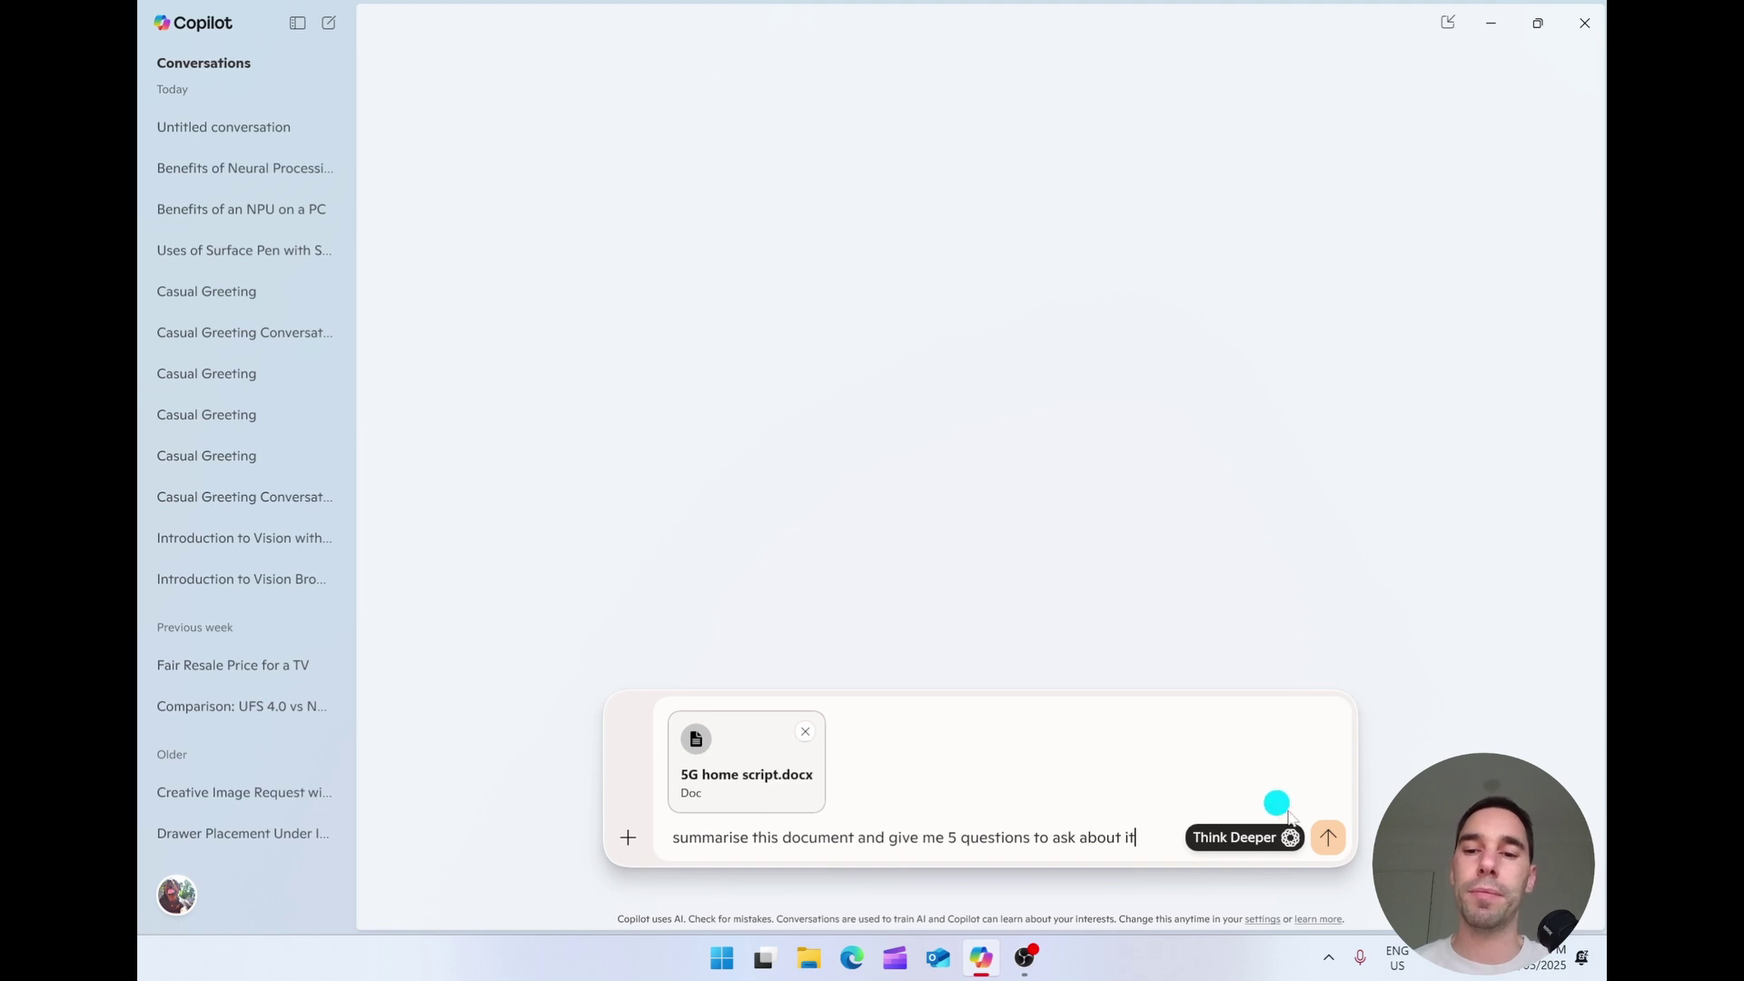
# Send the document request and scroll through the summary and five suggested questions.
pyautogui.click(1328, 837)
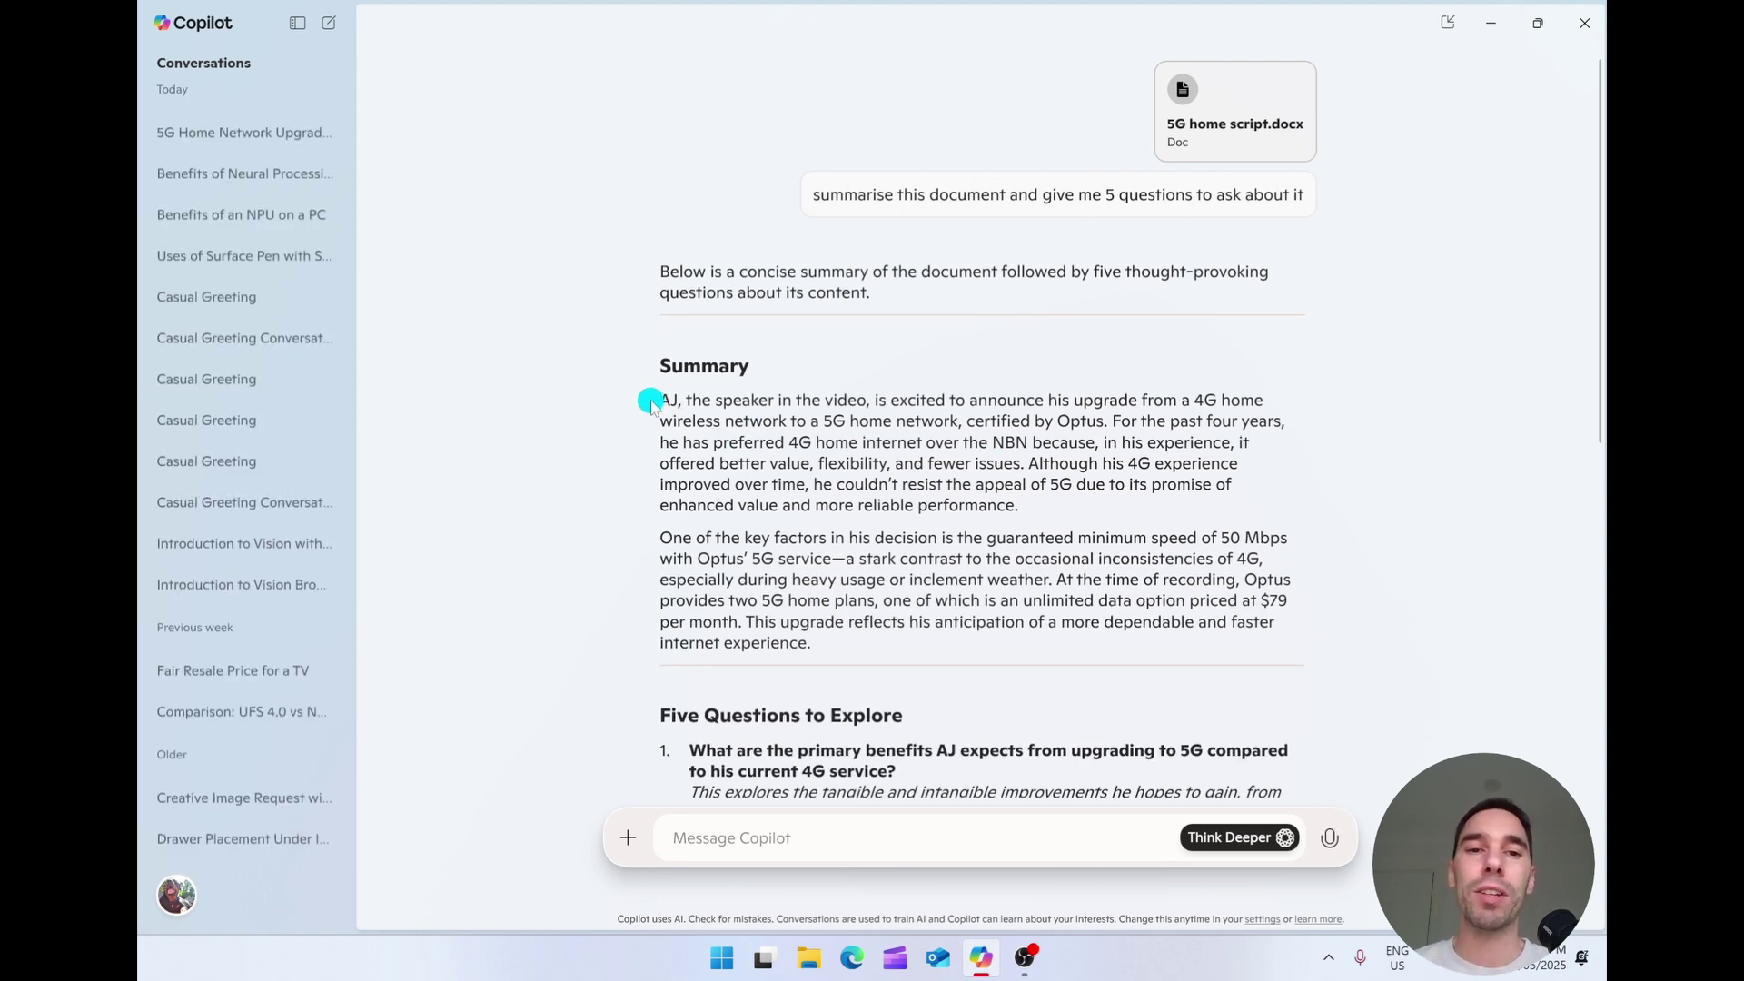
pyautogui.moveTo(749, 422); pyautogui.dragTo(869, 600)
pyautogui.scroll(-3, 953, 597)
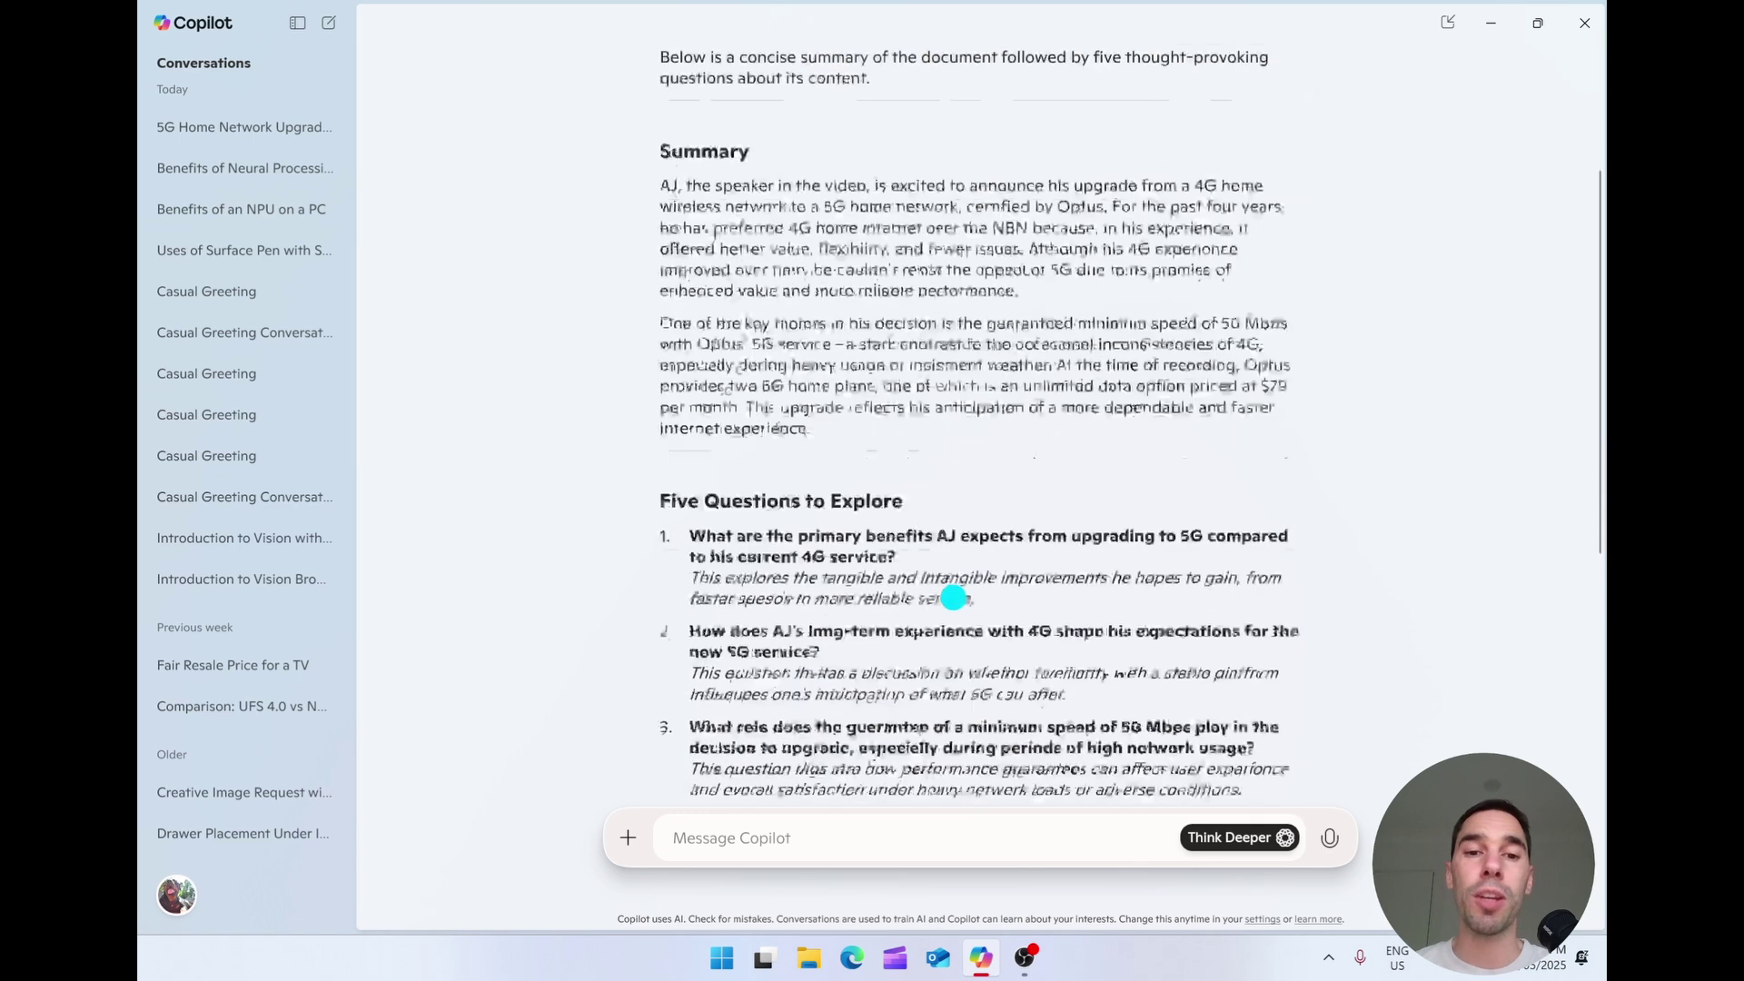
pyautogui.scroll(-3, 952, 596)
pyautogui.scroll(-1, 953, 597)
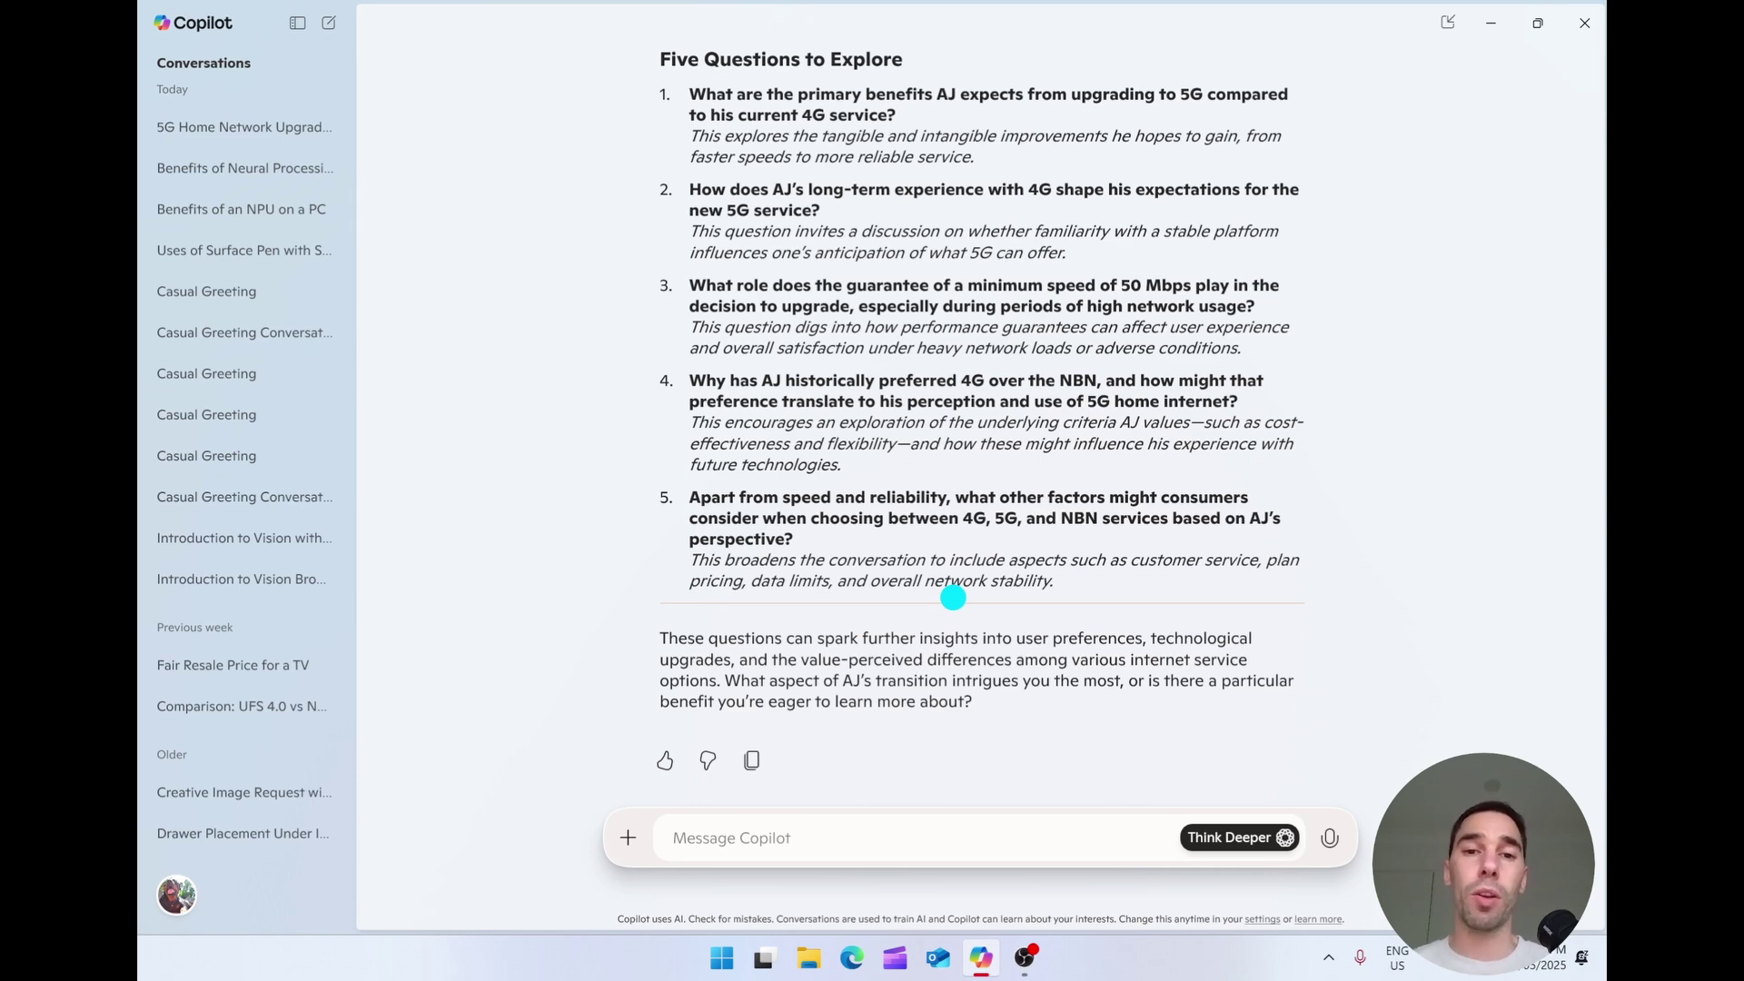
pyautogui.scroll(6, 953, 597)
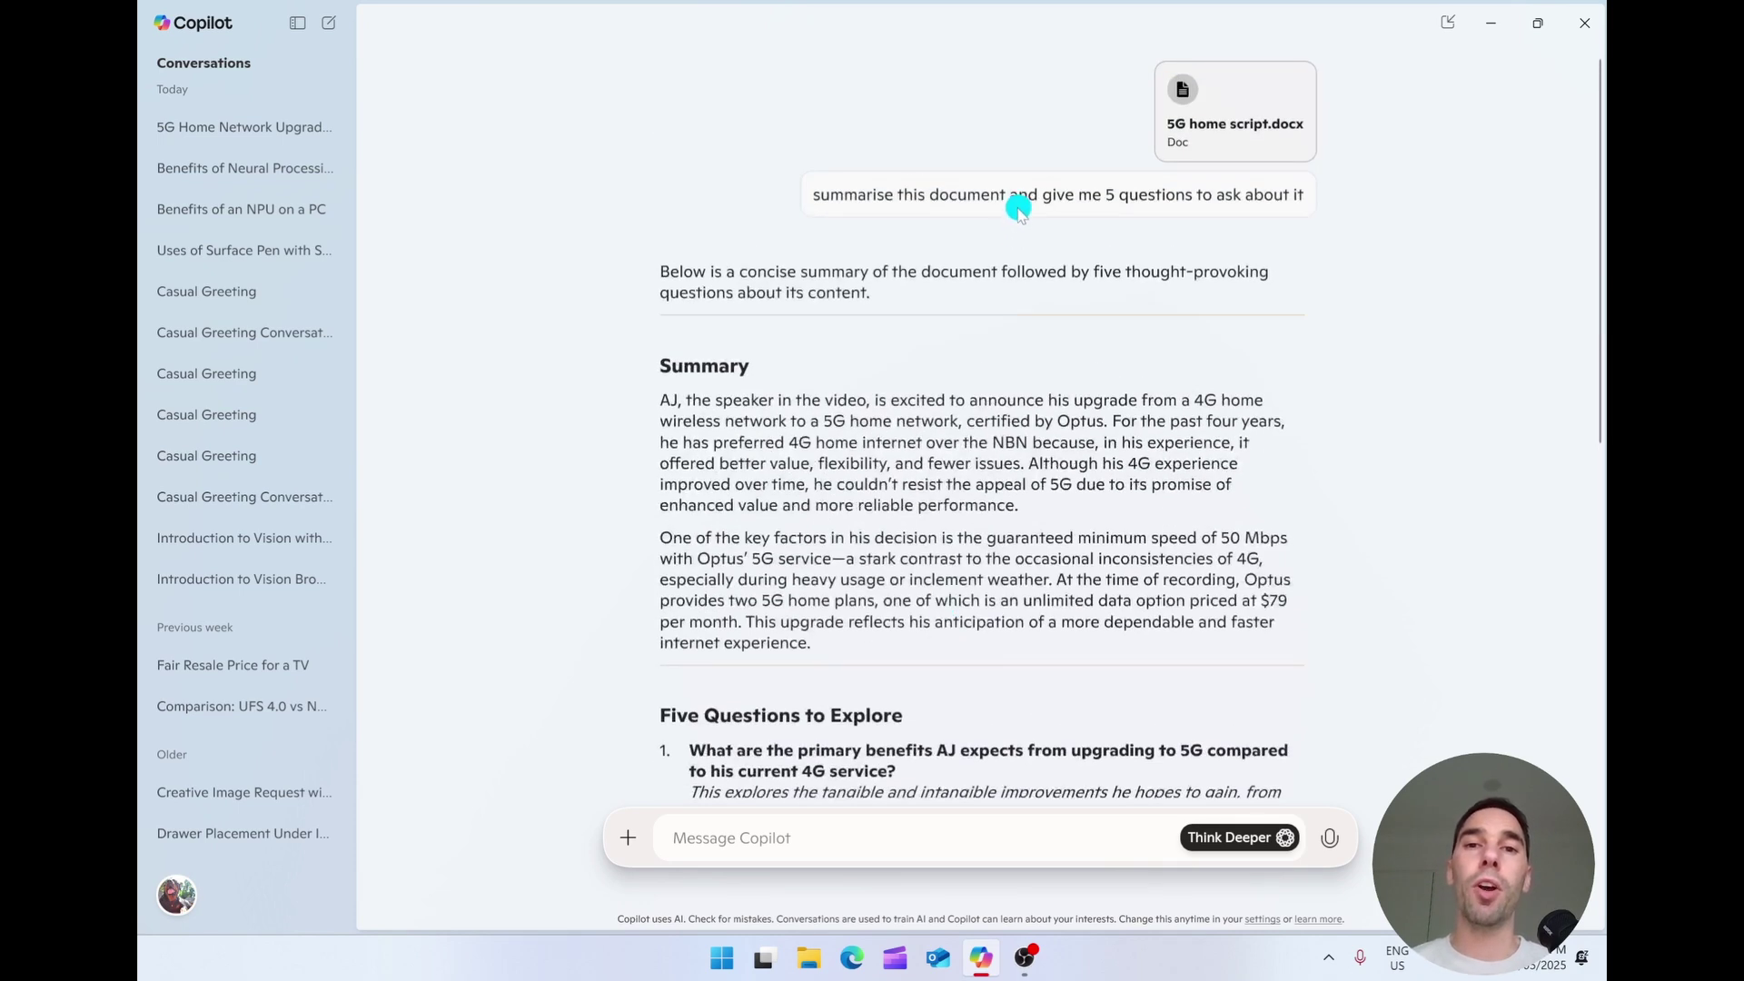
pyautogui.scroll(-5, 922, 499)
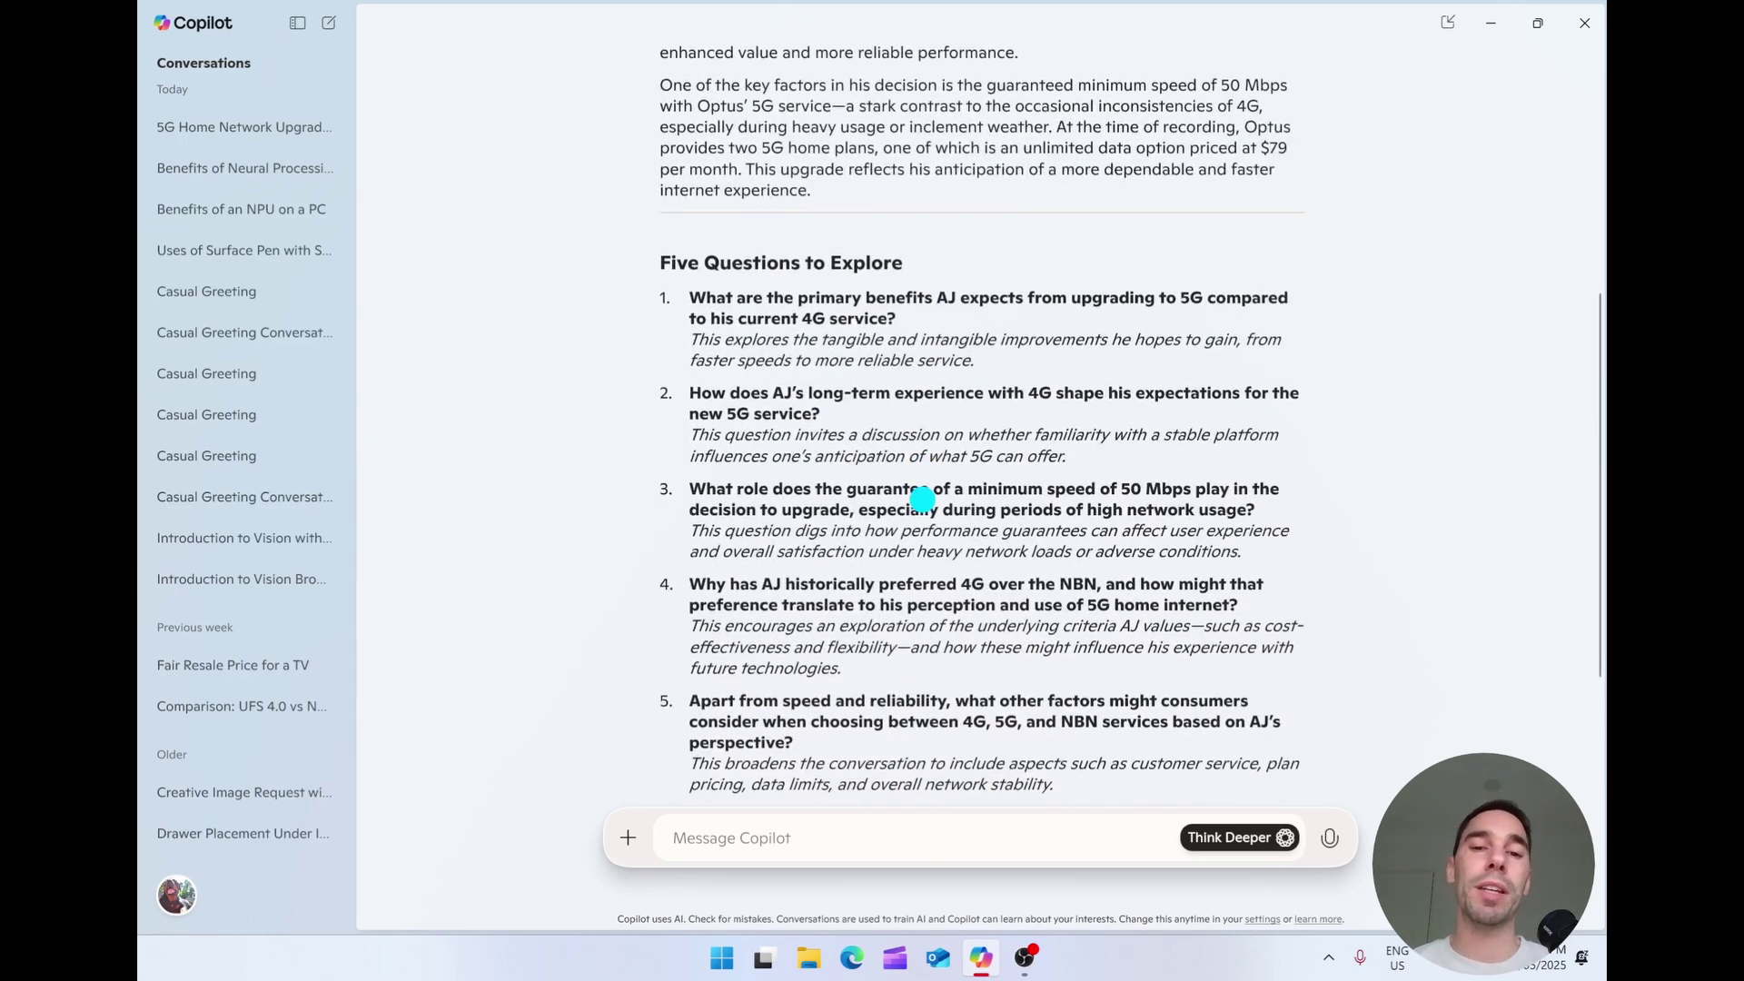
pyautogui.scroll(-1, 922, 499)
pyautogui.scroll(-1, 922, 498)
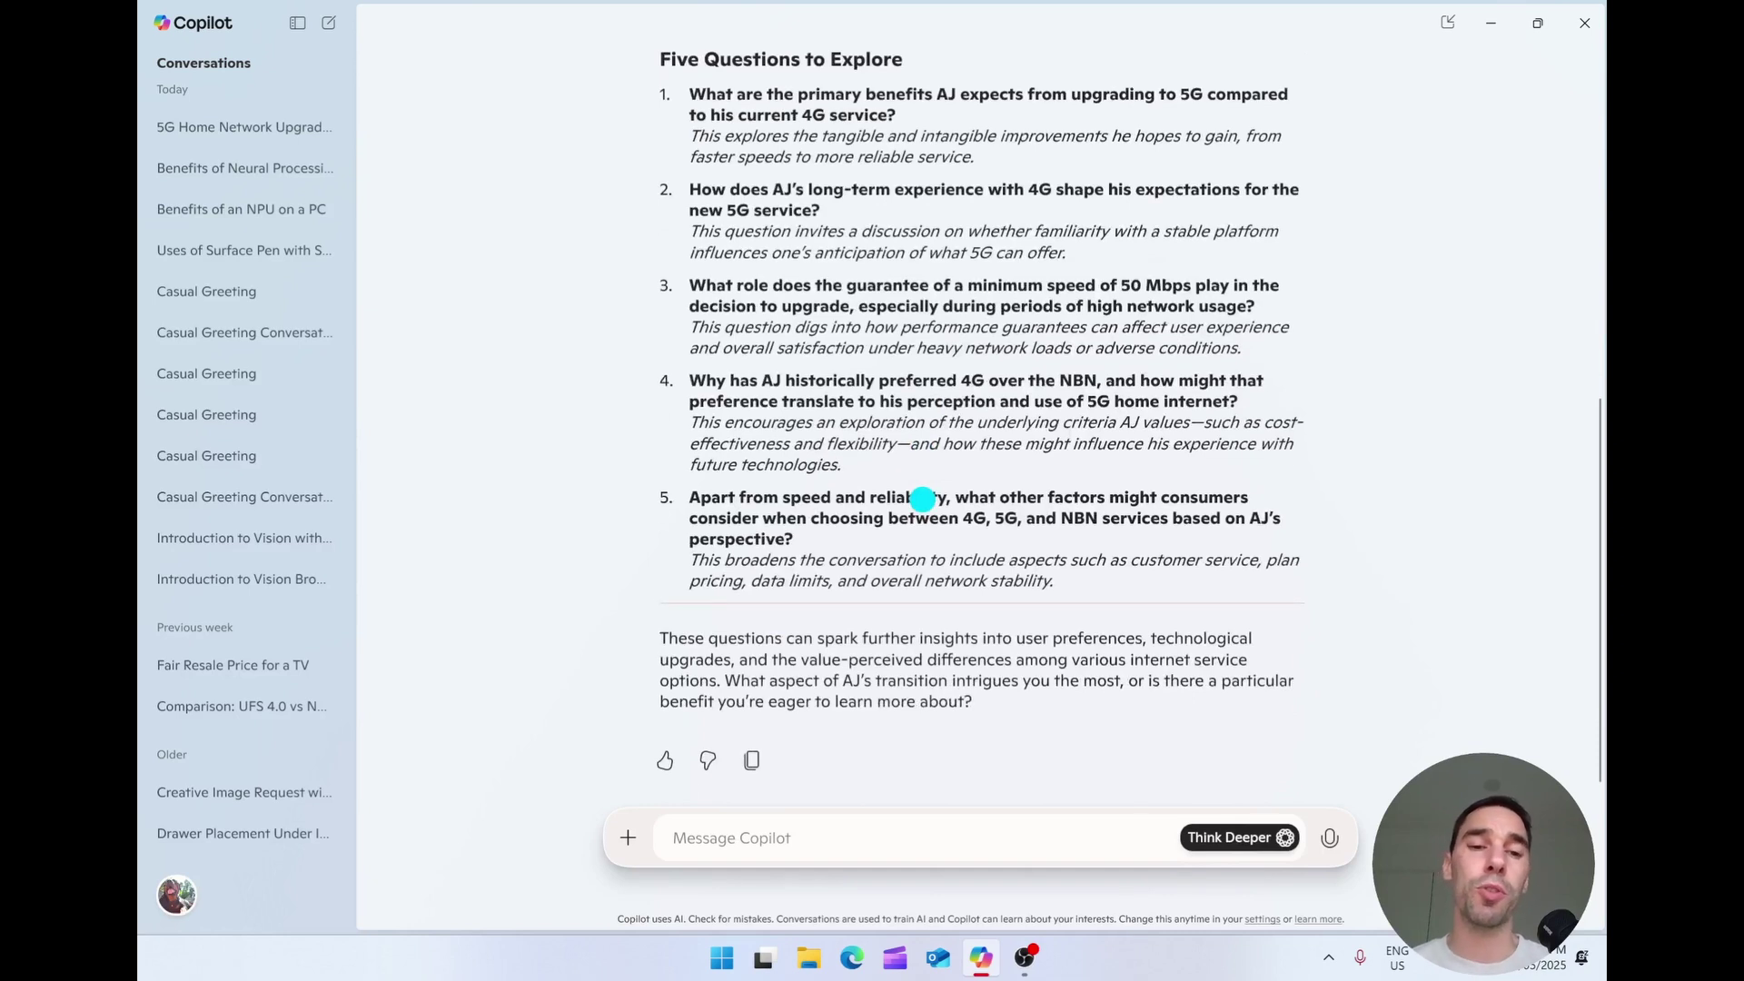
# Begin a new empty conversation and attach a screenshot of the whole desktop.
pyautogui.click(624, 840)
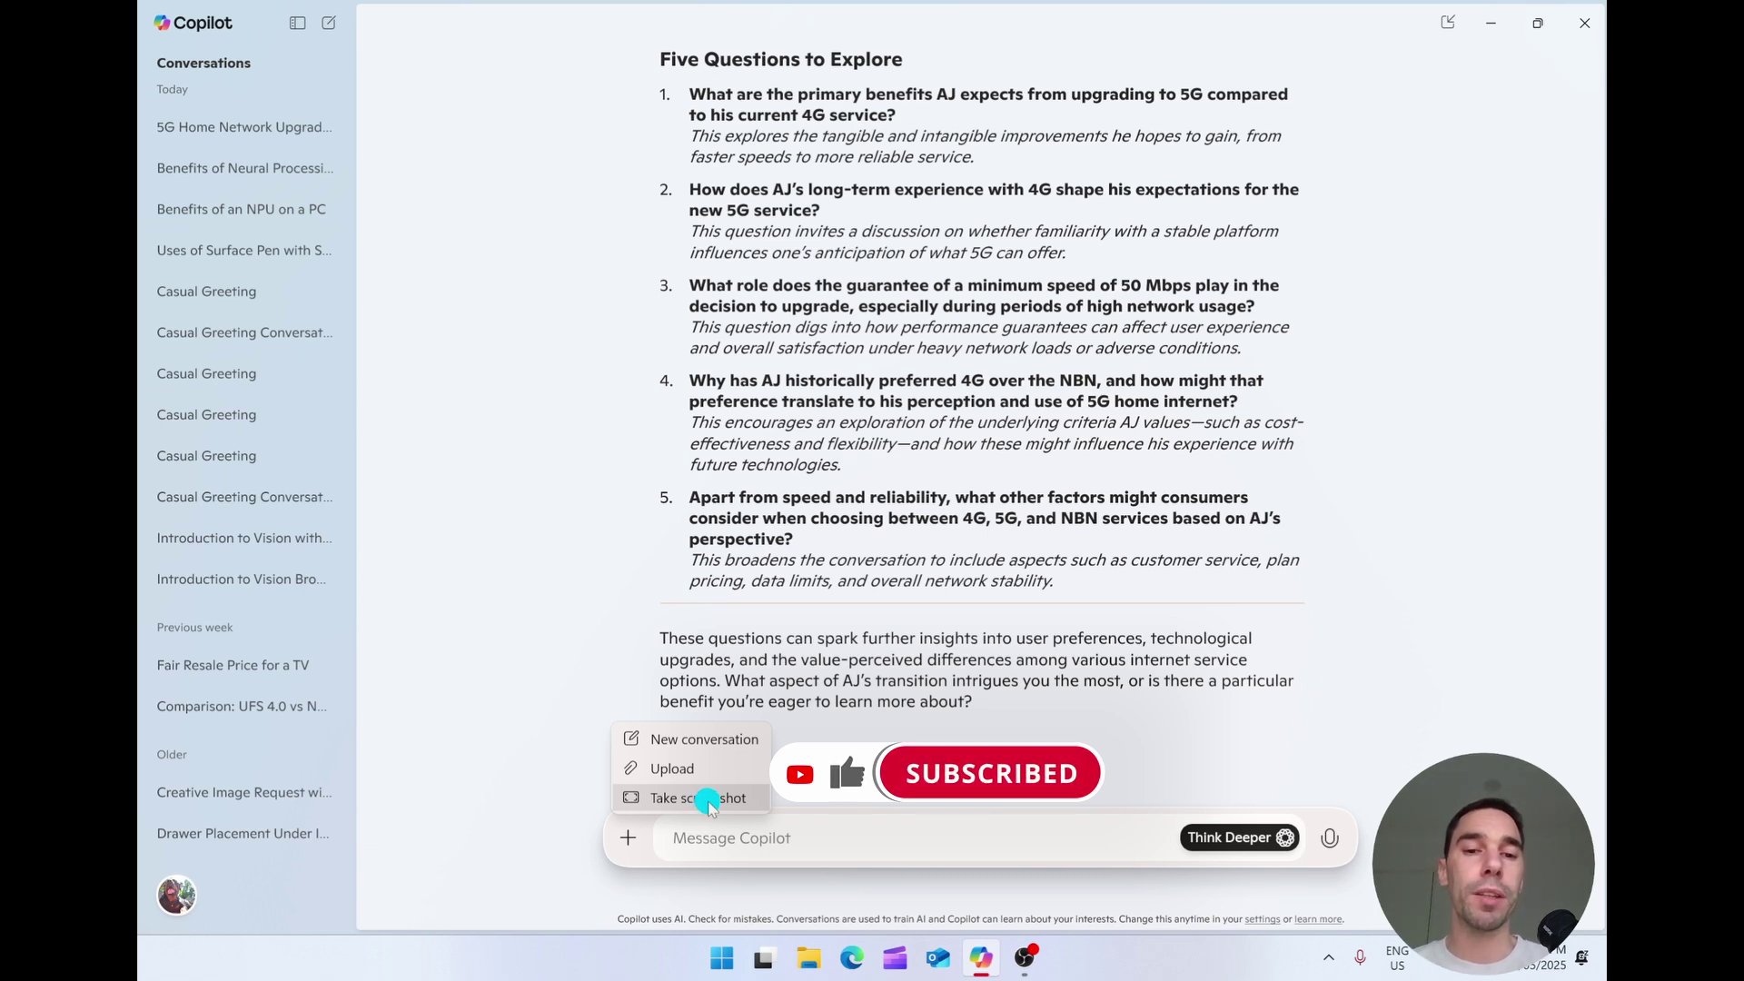
pyautogui.click(694, 741)
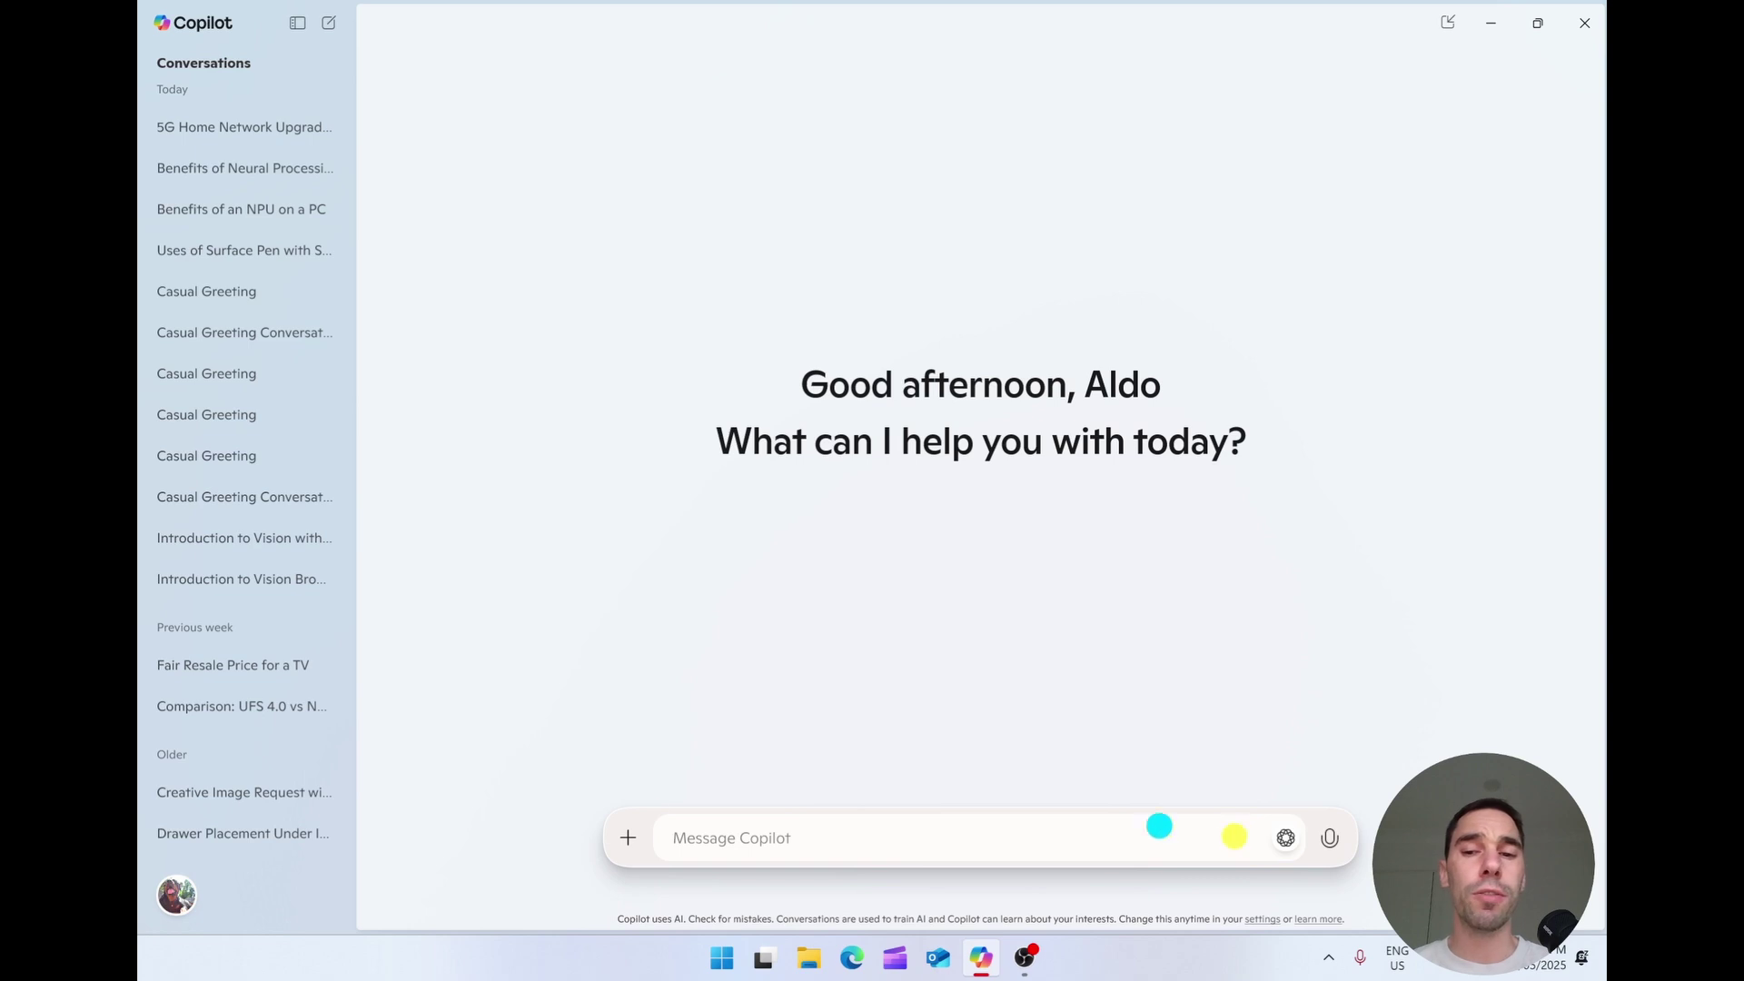
pyautogui.click(630, 837)
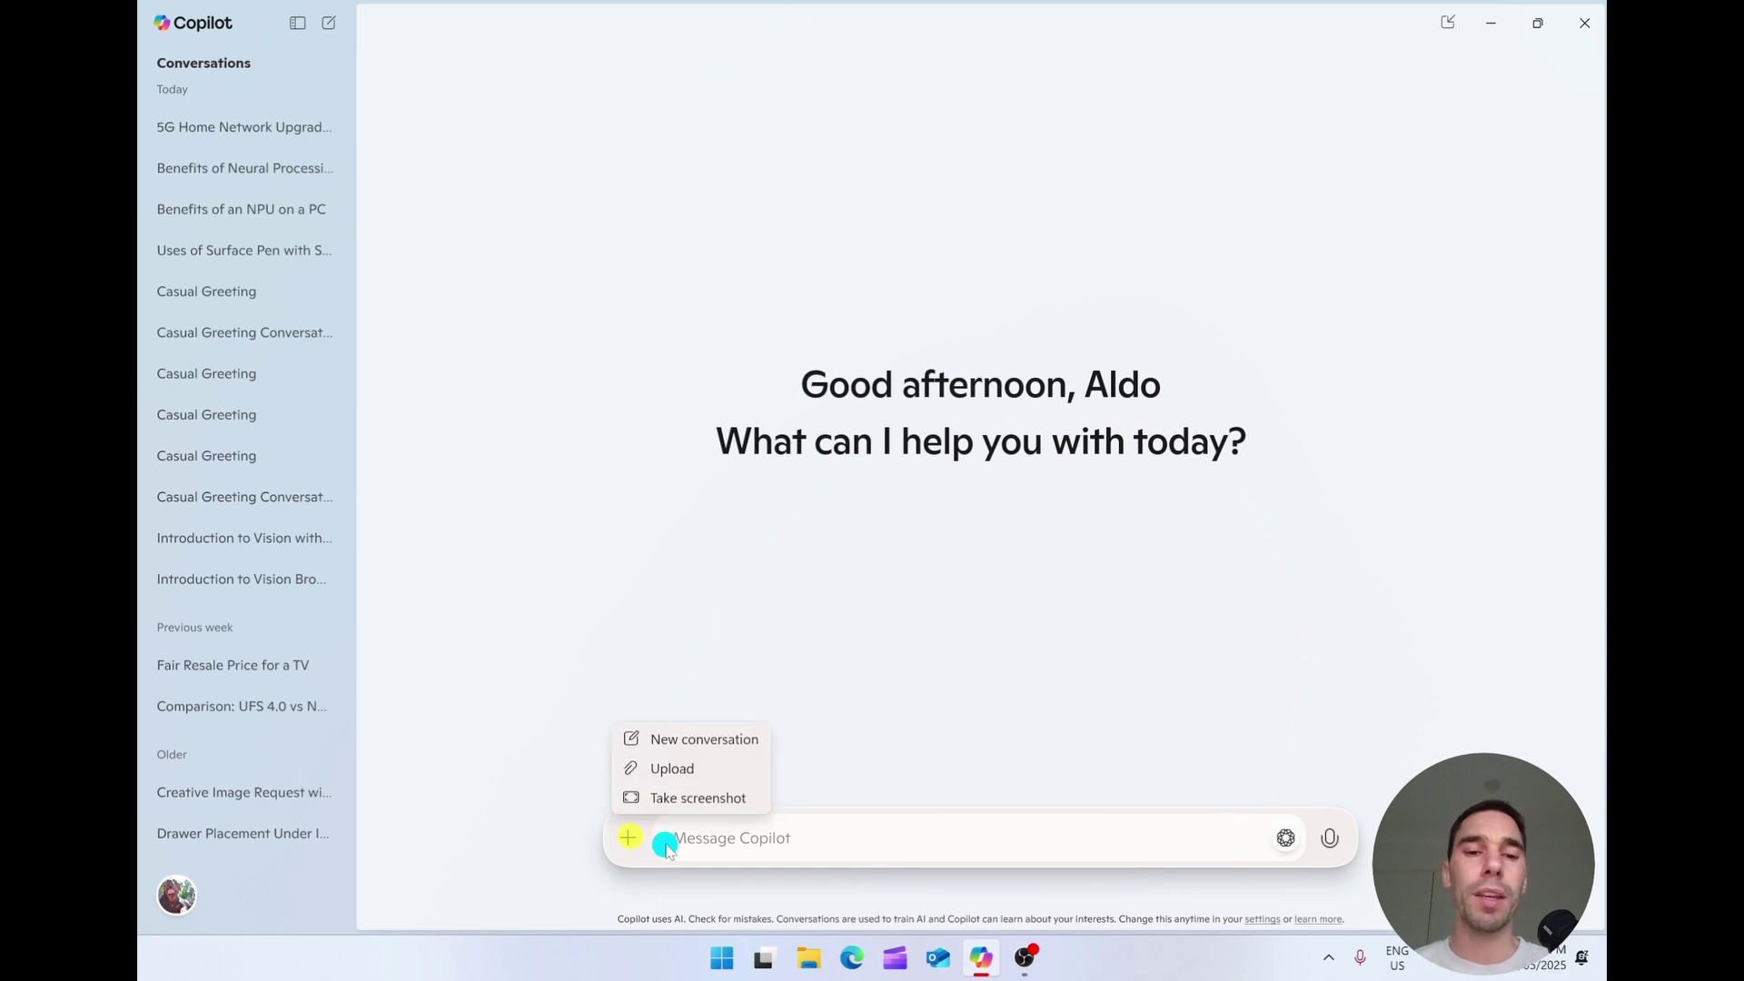
pyautogui.click(724, 798)
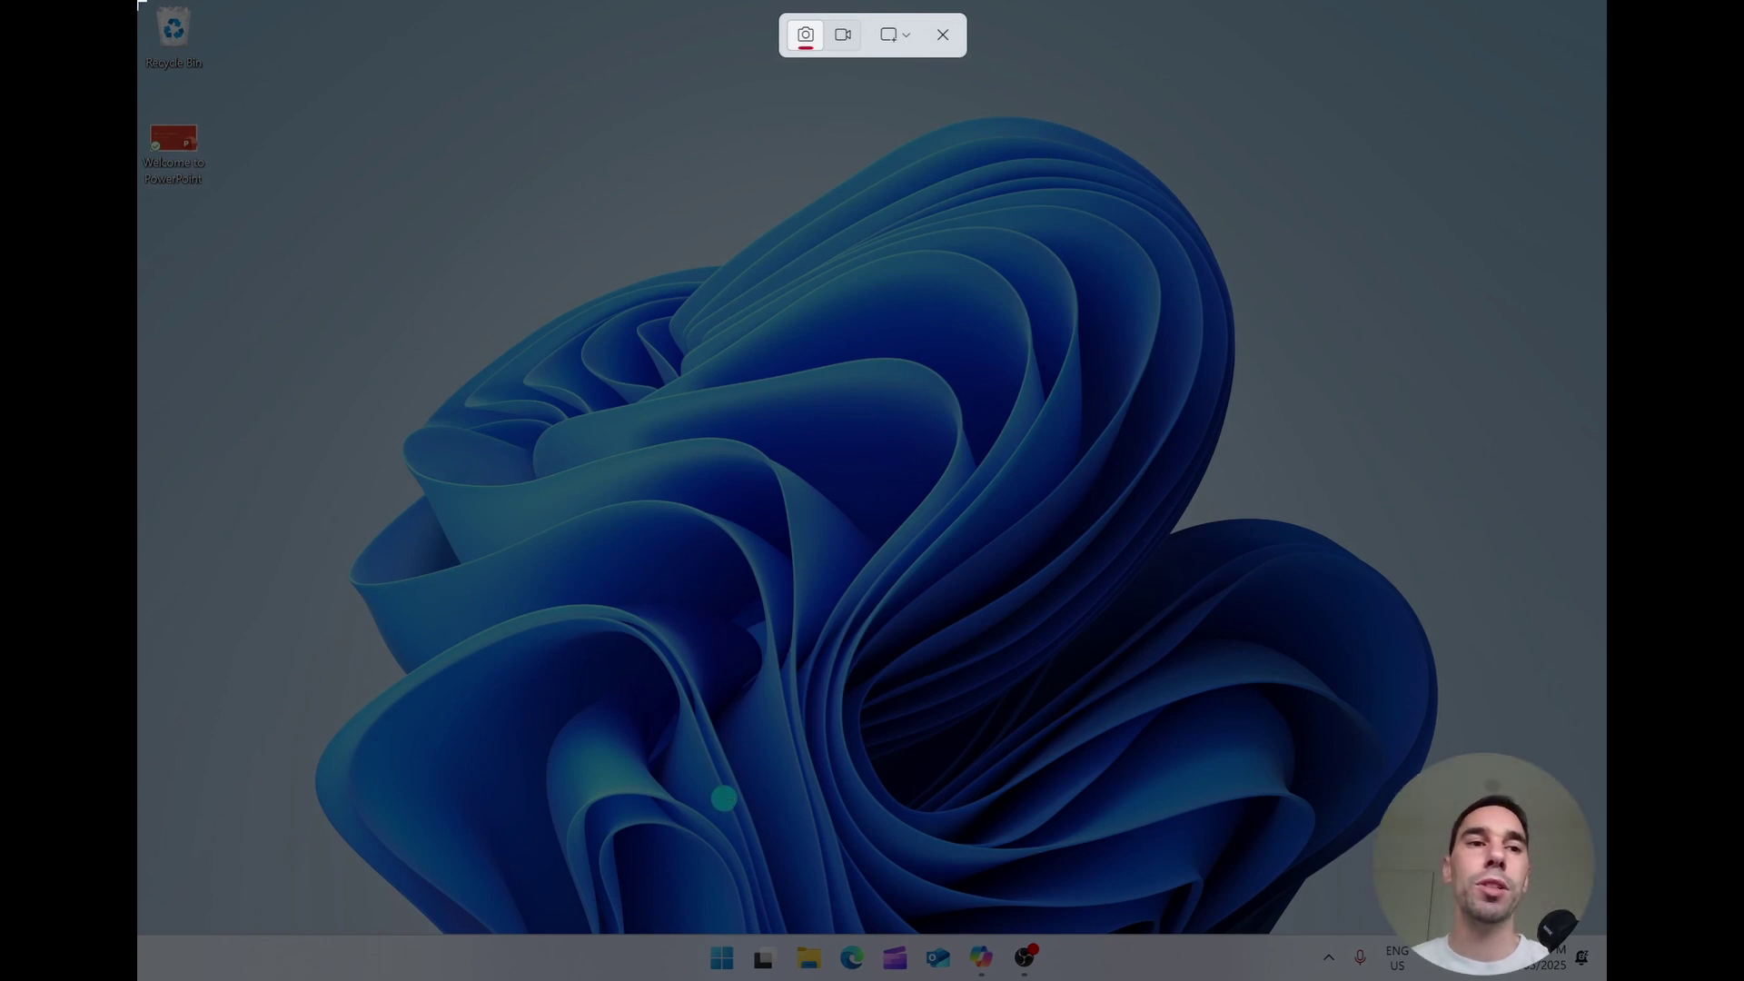
pyautogui.moveTo(139, 3); pyautogui.dragTo(933, 852)
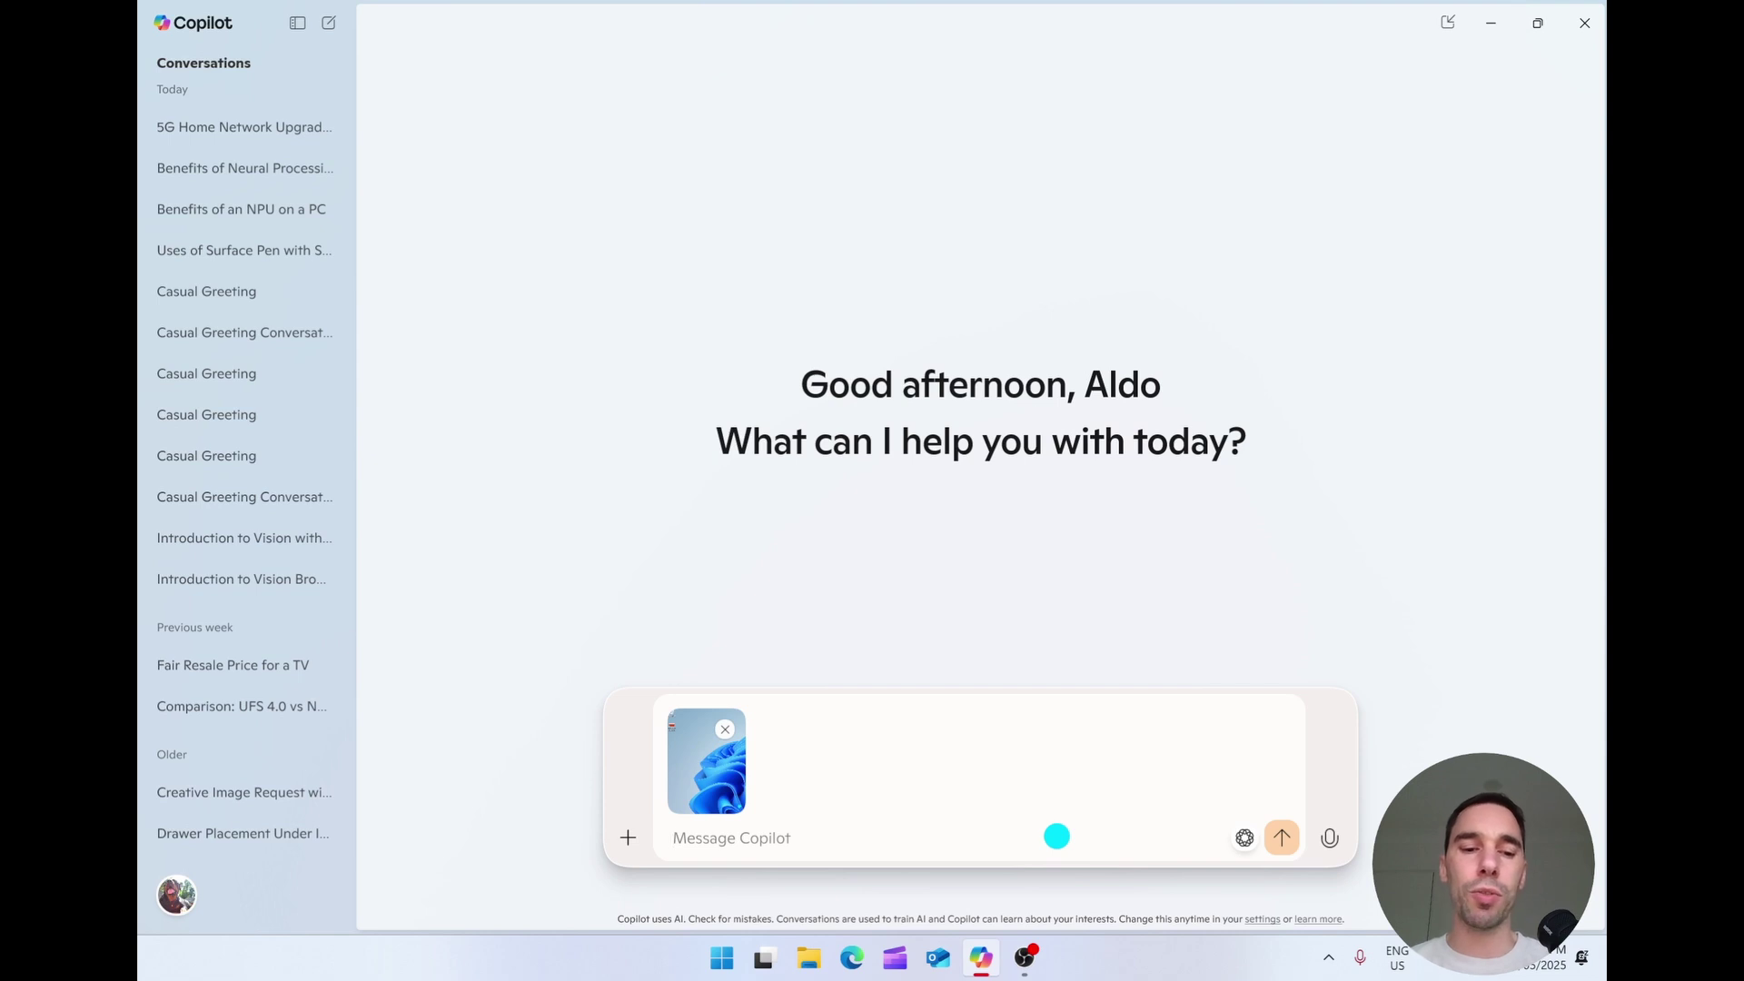
# Send 'describe this image' with the attached desktop screenshot.
pyautogui.write('describe this i')
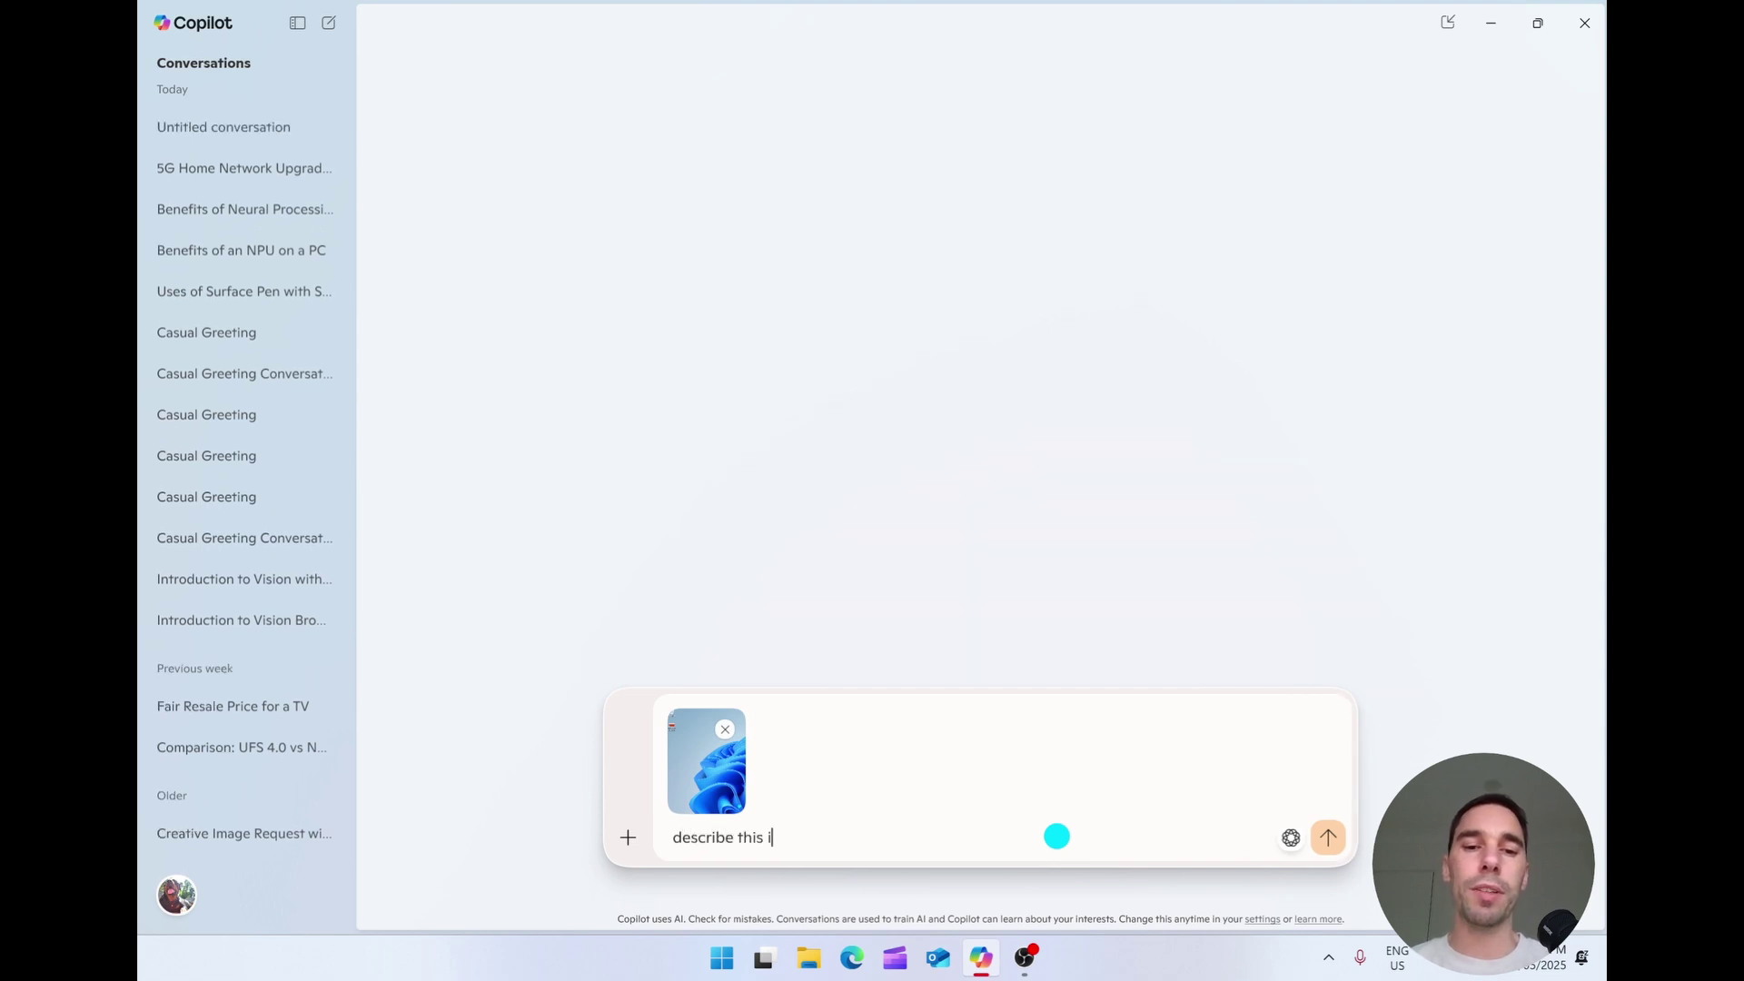
pyautogui.write('mage')
pyautogui.press('Return')
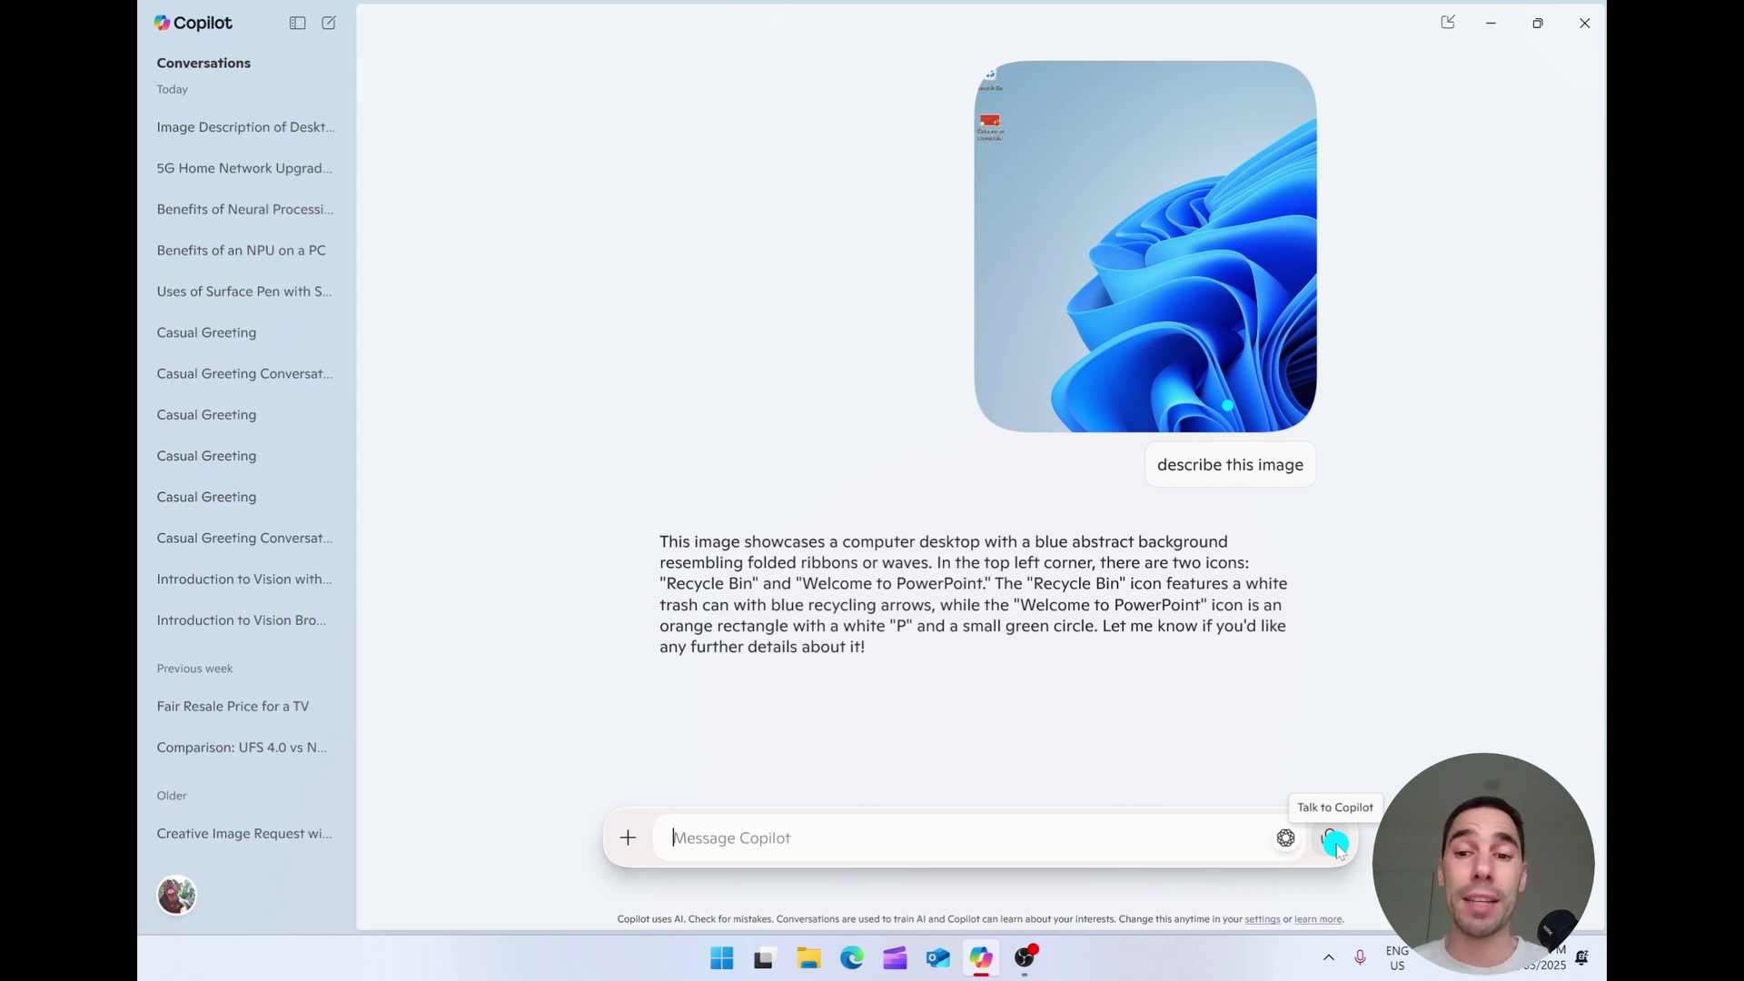
# Open a fresh chat and switch into Talk to Copilot voice mode.
pyautogui.click(1331, 840)
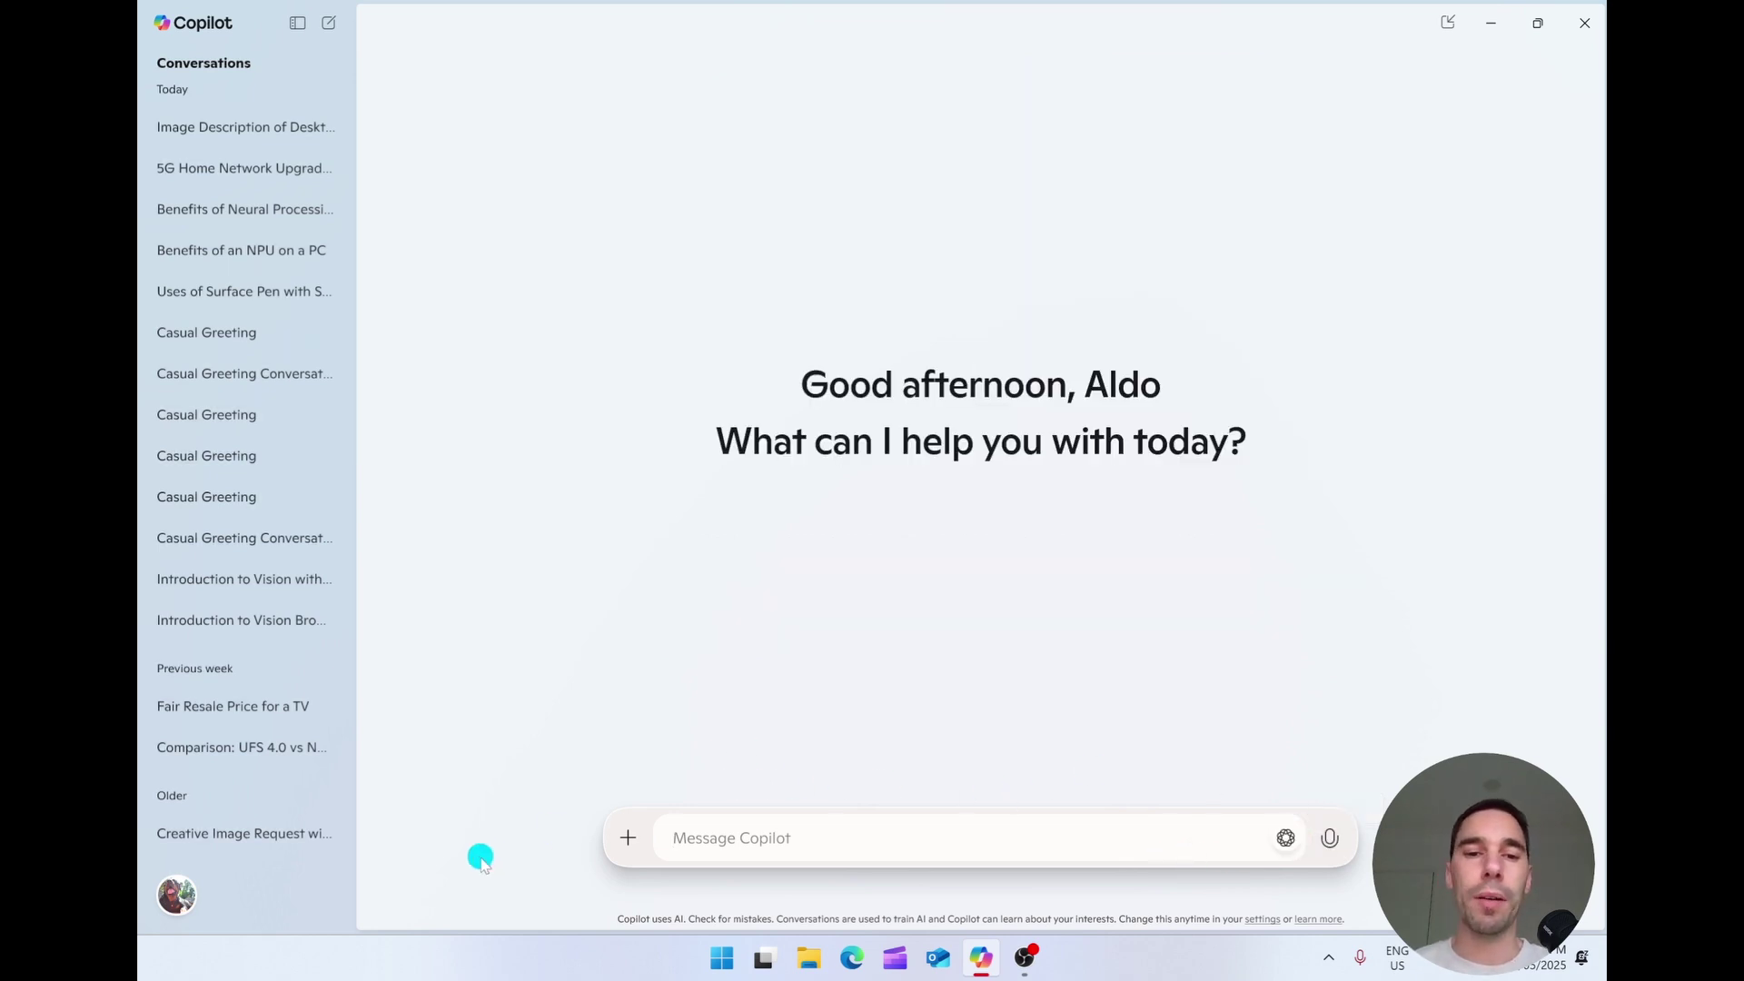
pyautogui.click(1332, 840)
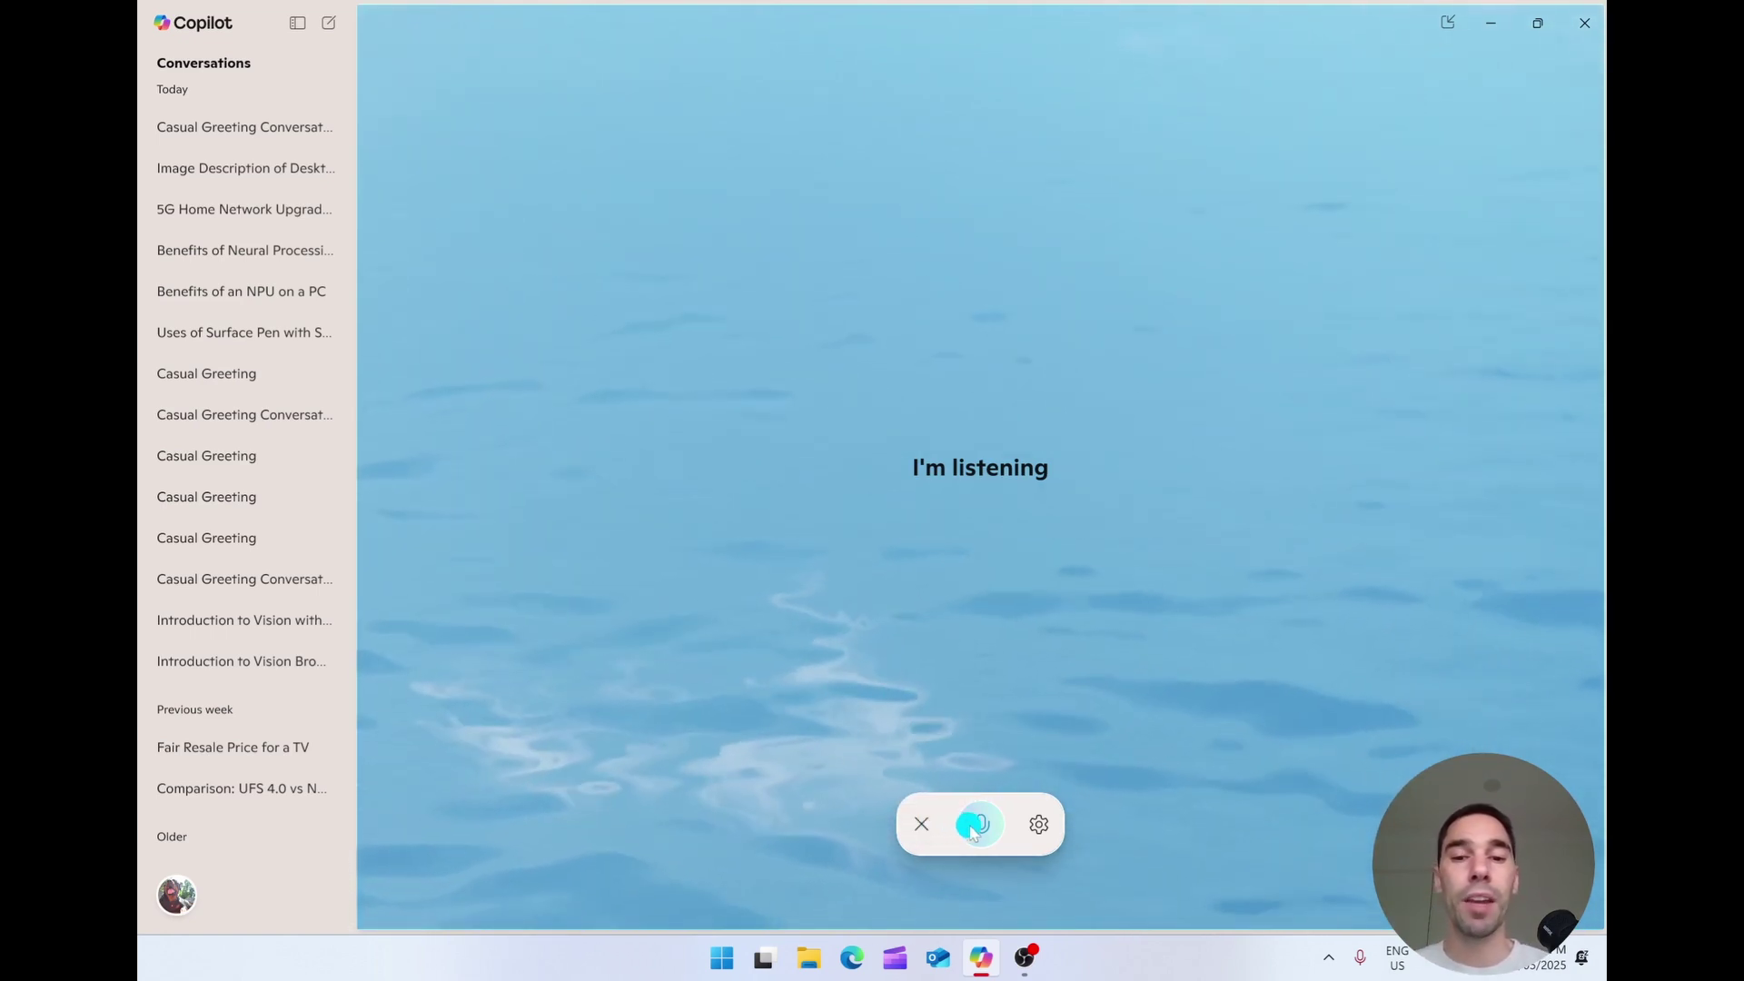
# Sample the Meadow and Grove voices, then settle on Elm for spoken replies.
pyautogui.click(1035, 825)
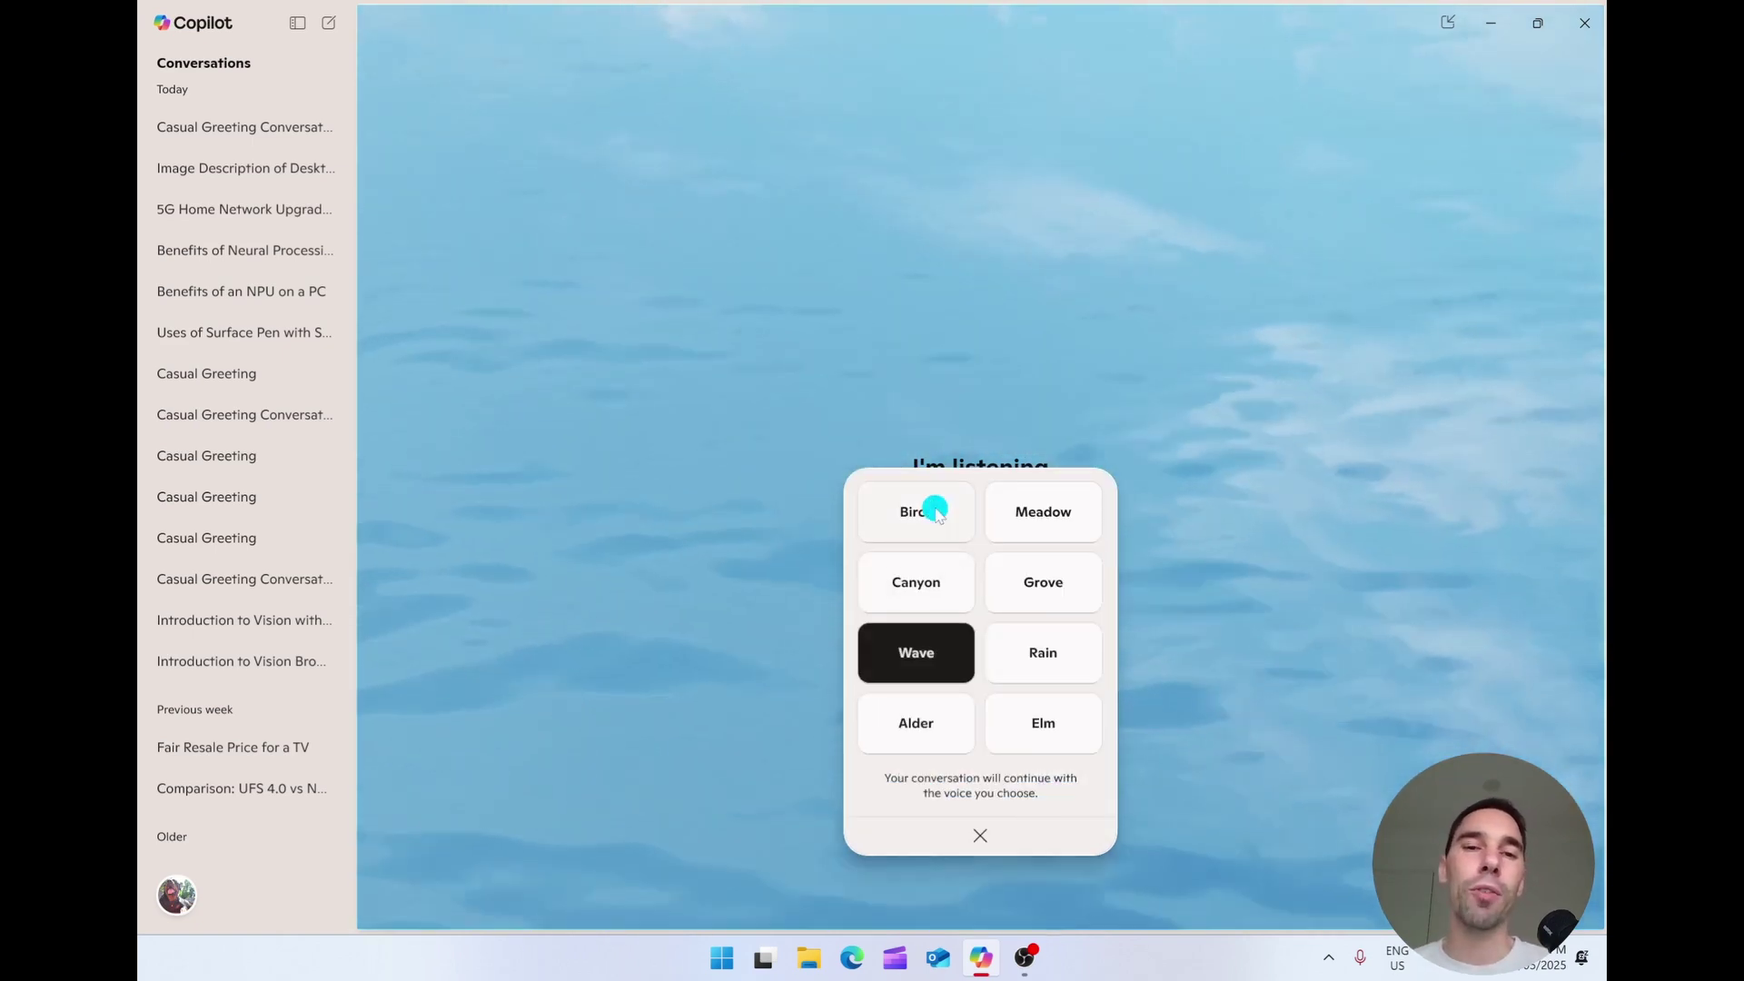
pyautogui.click(1011, 511)
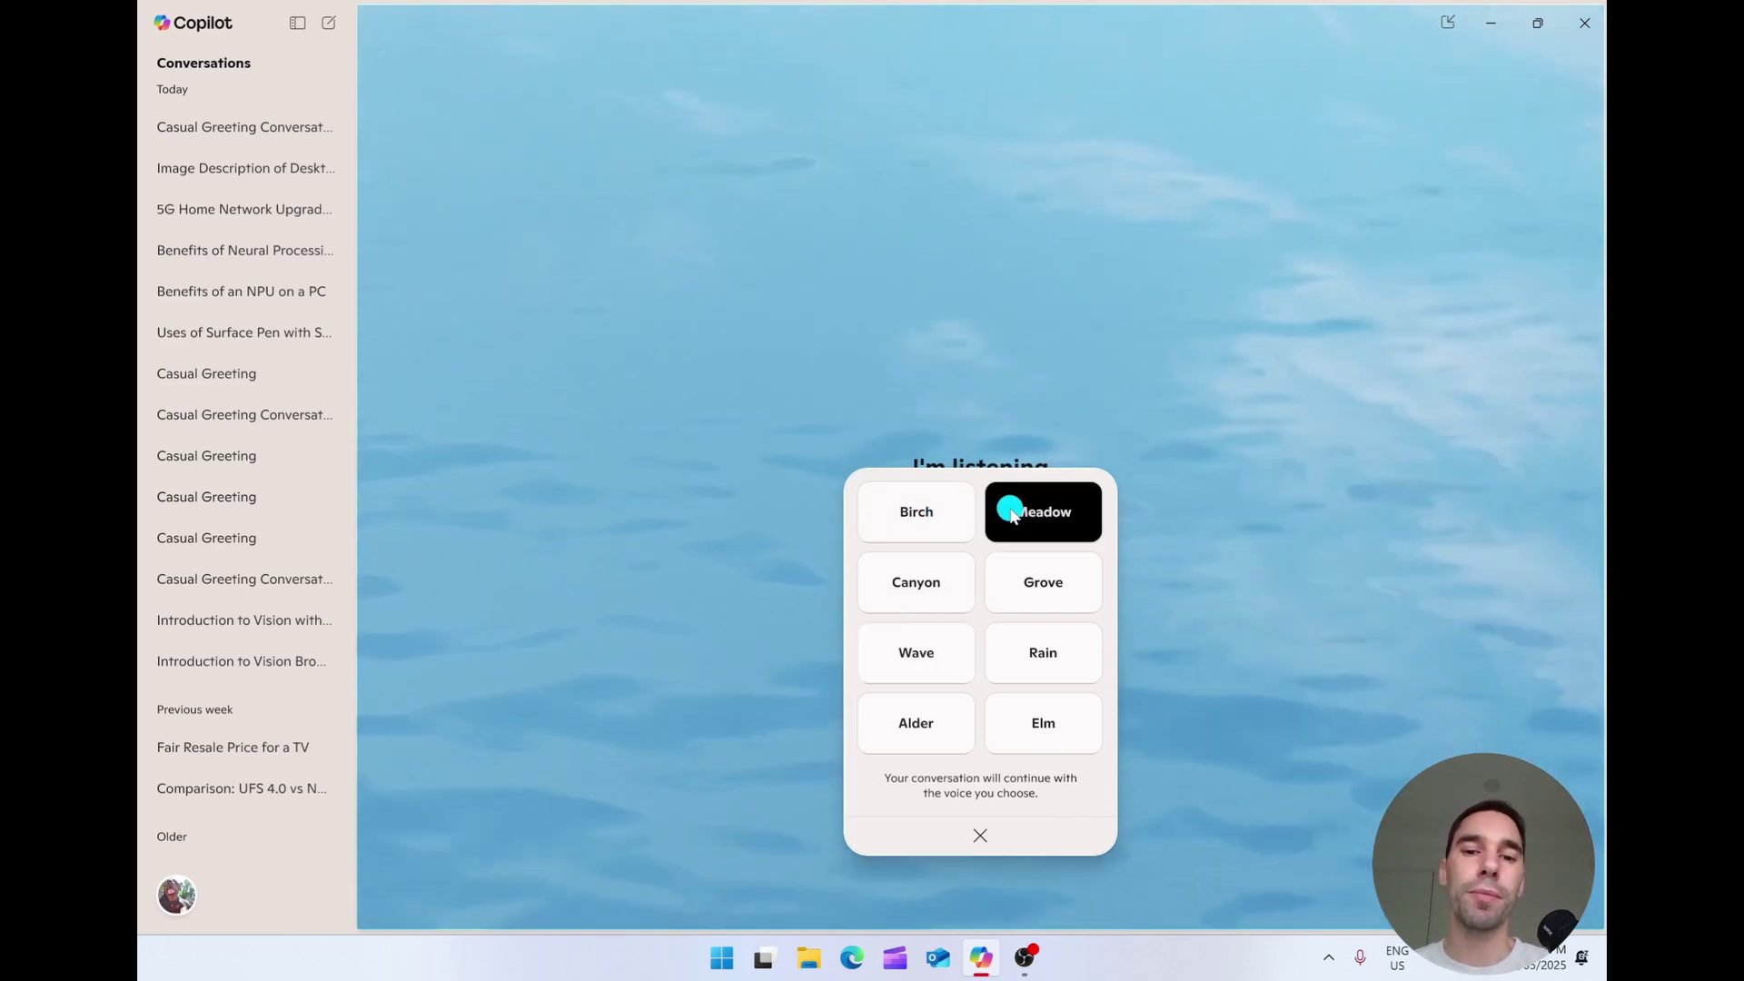
pyautogui.click(1047, 596)
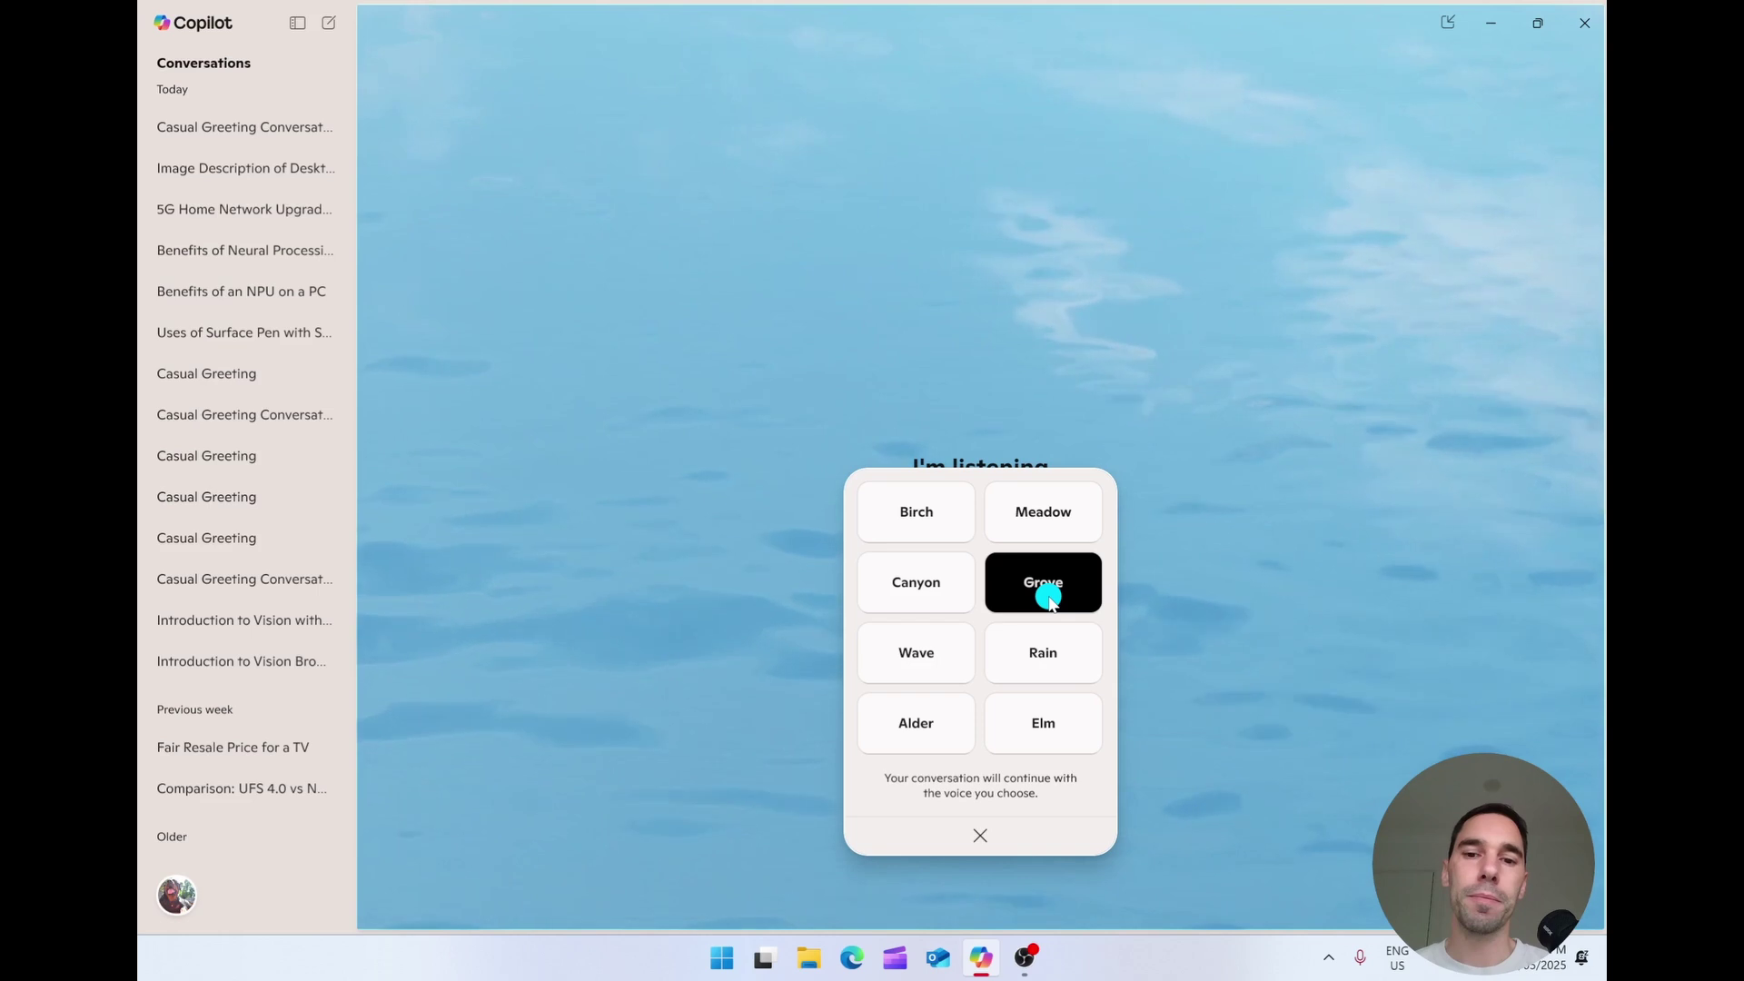
pyautogui.click(1046, 720)
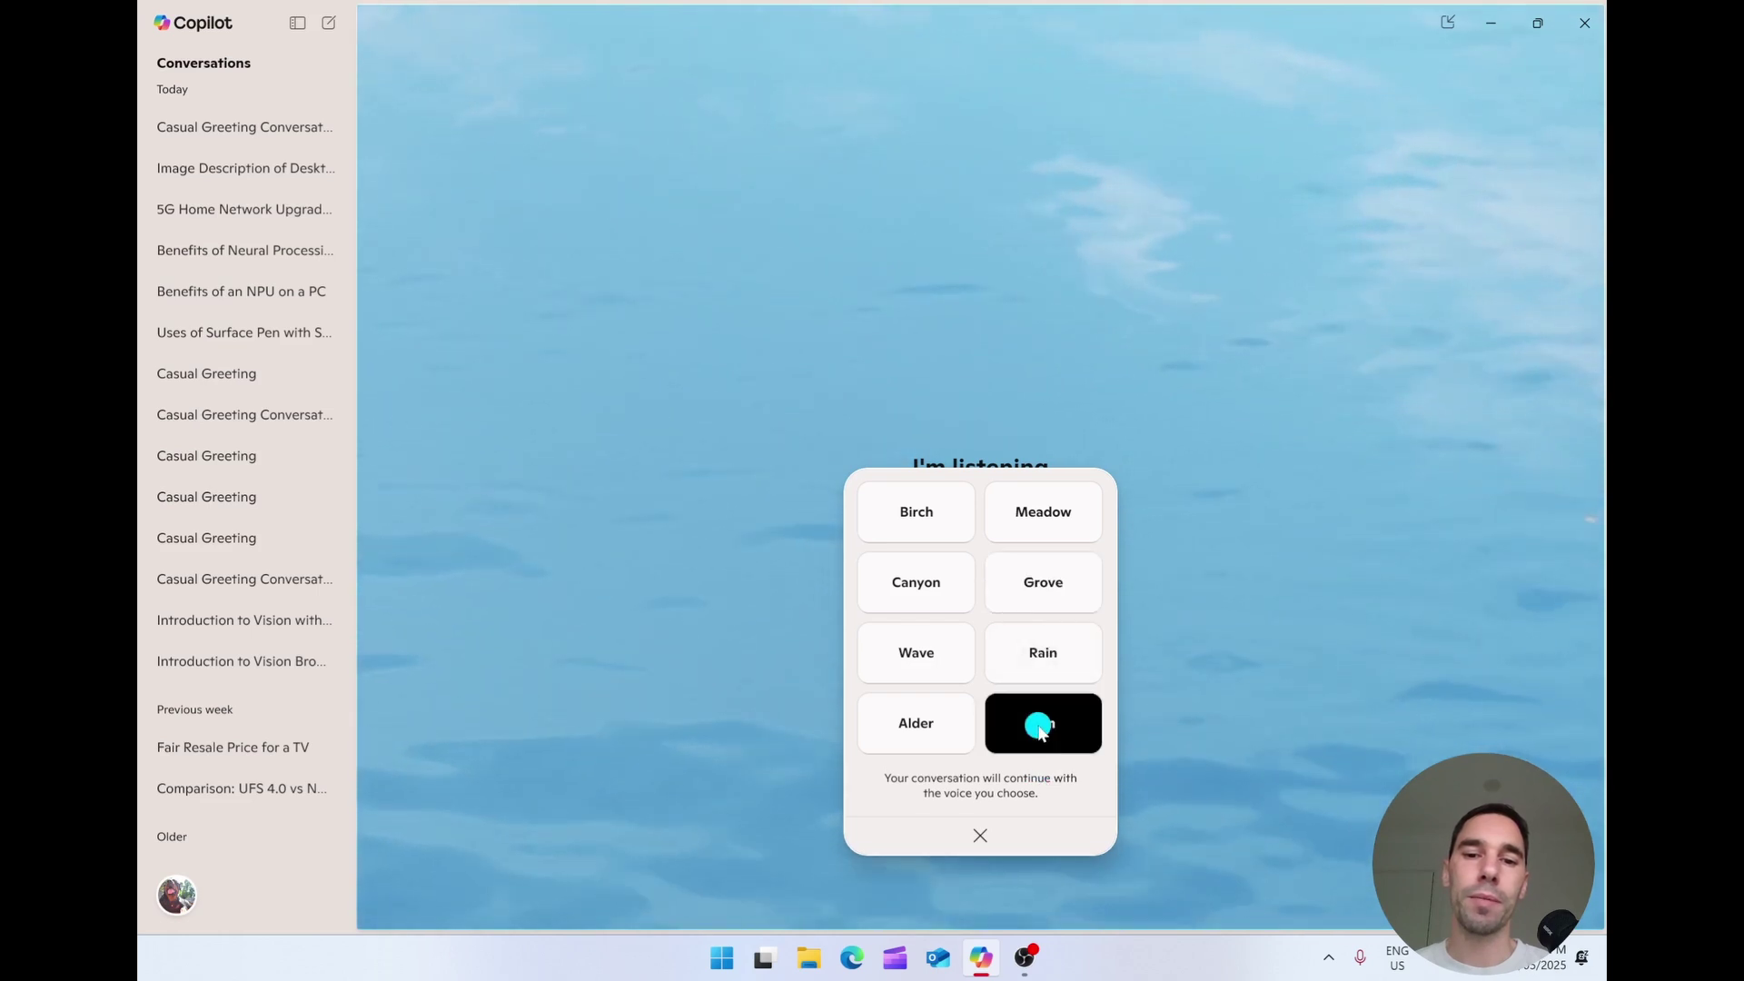
pyautogui.click(1011, 836)
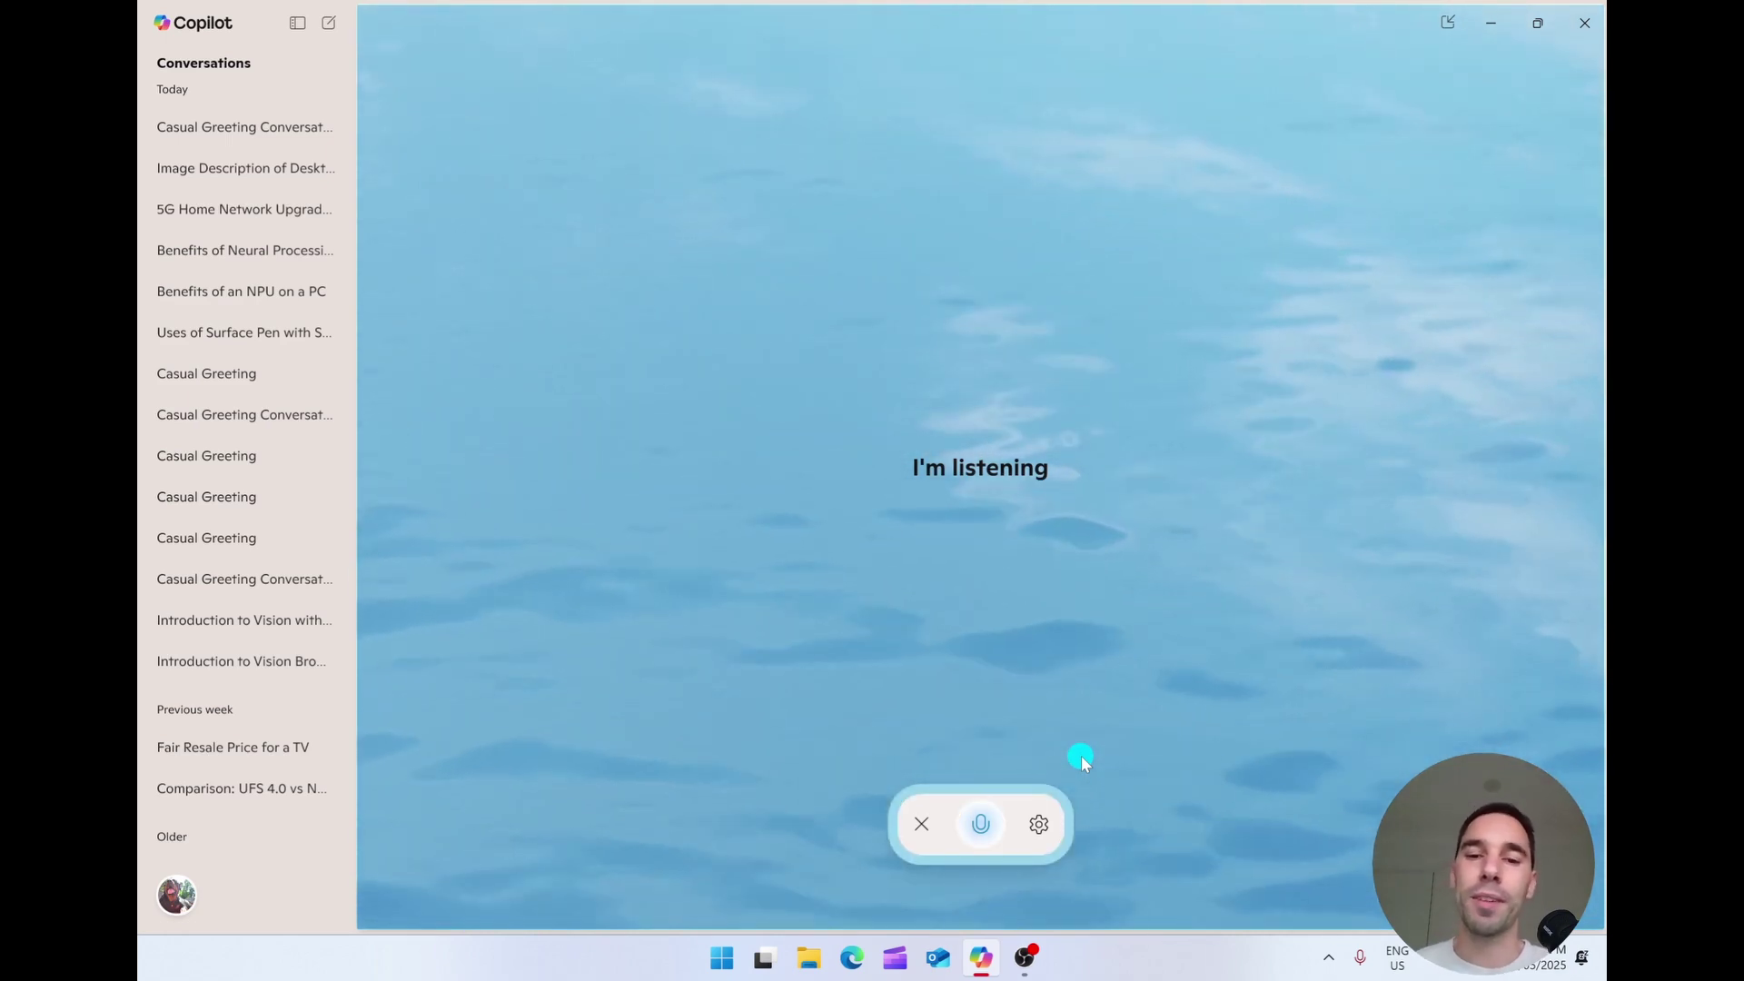
# Exit voice mode and scroll through the written transcript of the Italian exchange.
pyautogui.click(922, 824)
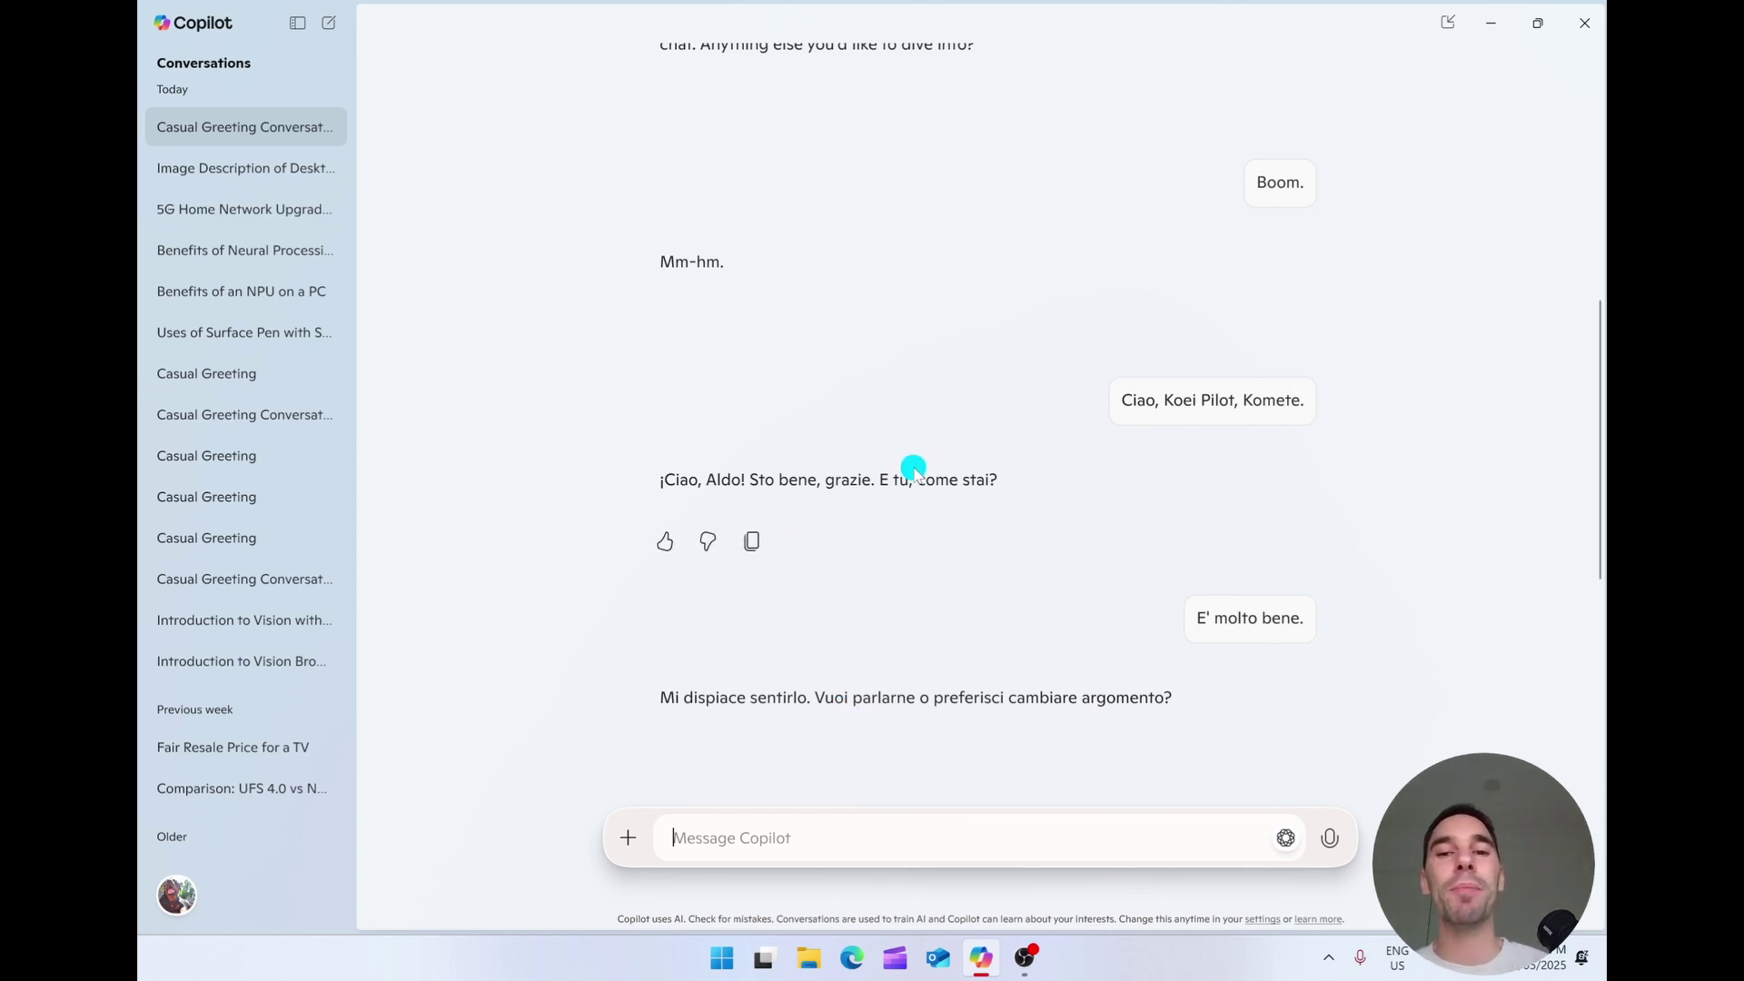
pyautogui.scroll(3, 912, 470)
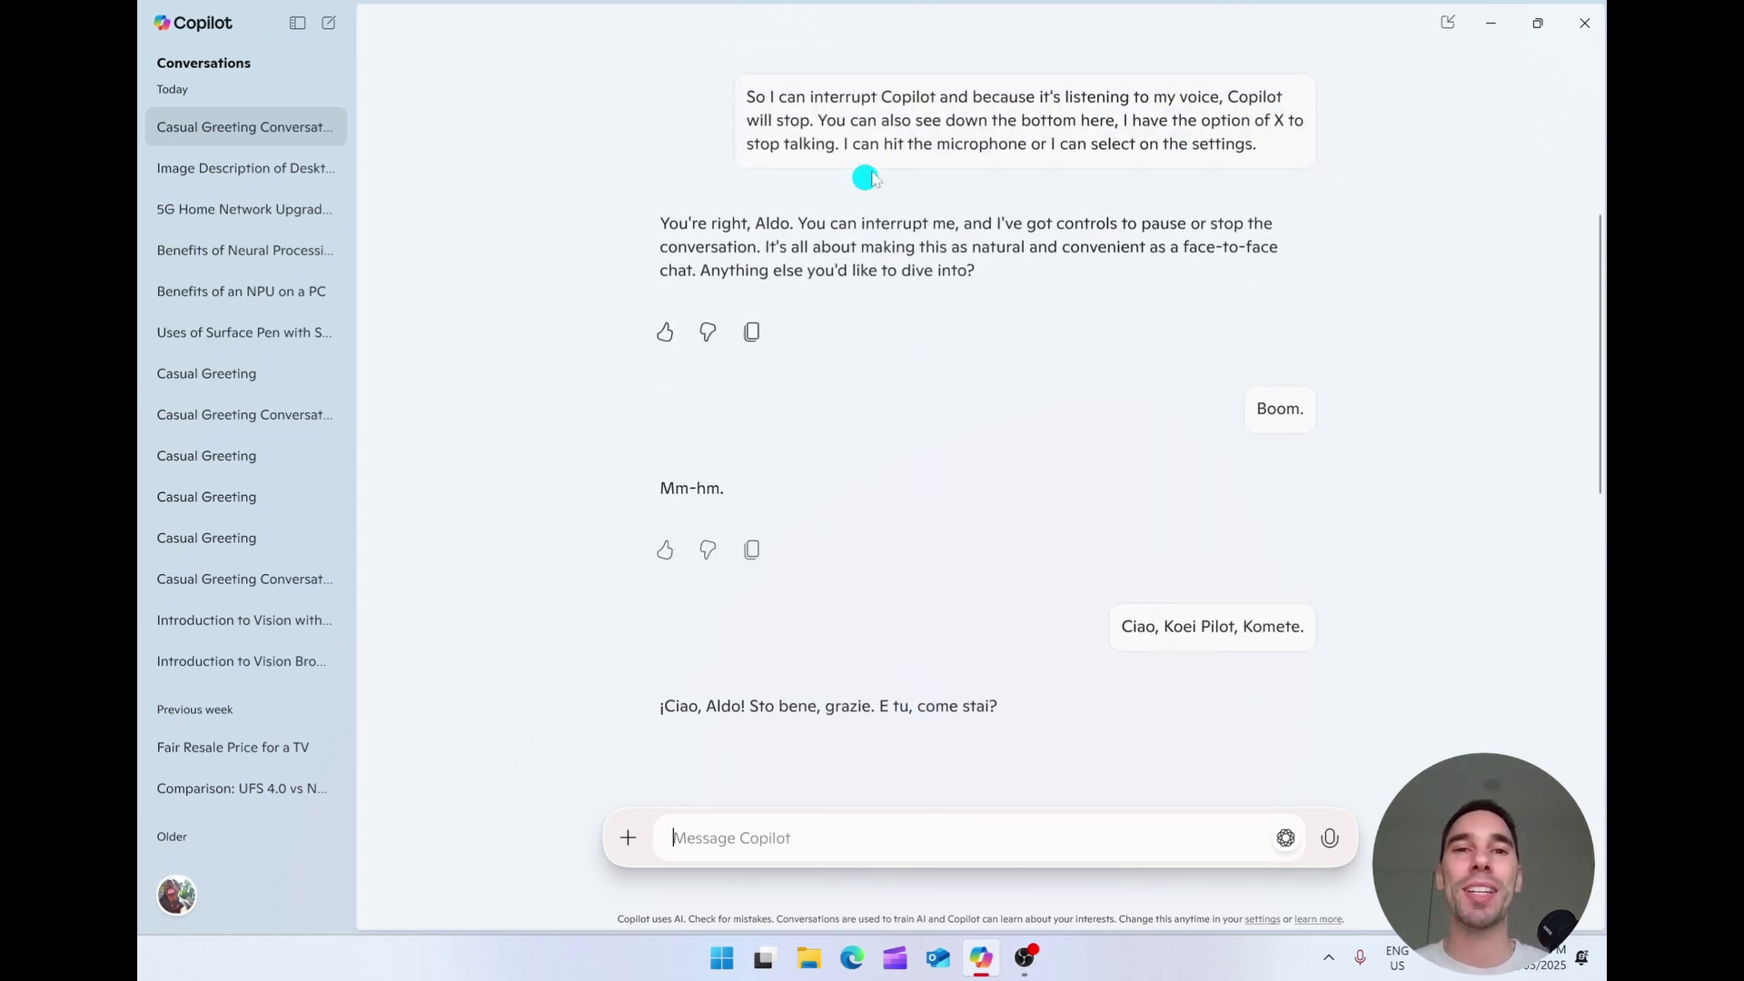
pyautogui.moveTo(825, 96); pyautogui.dragTo(981, 136)
pyautogui.click(981, 136)
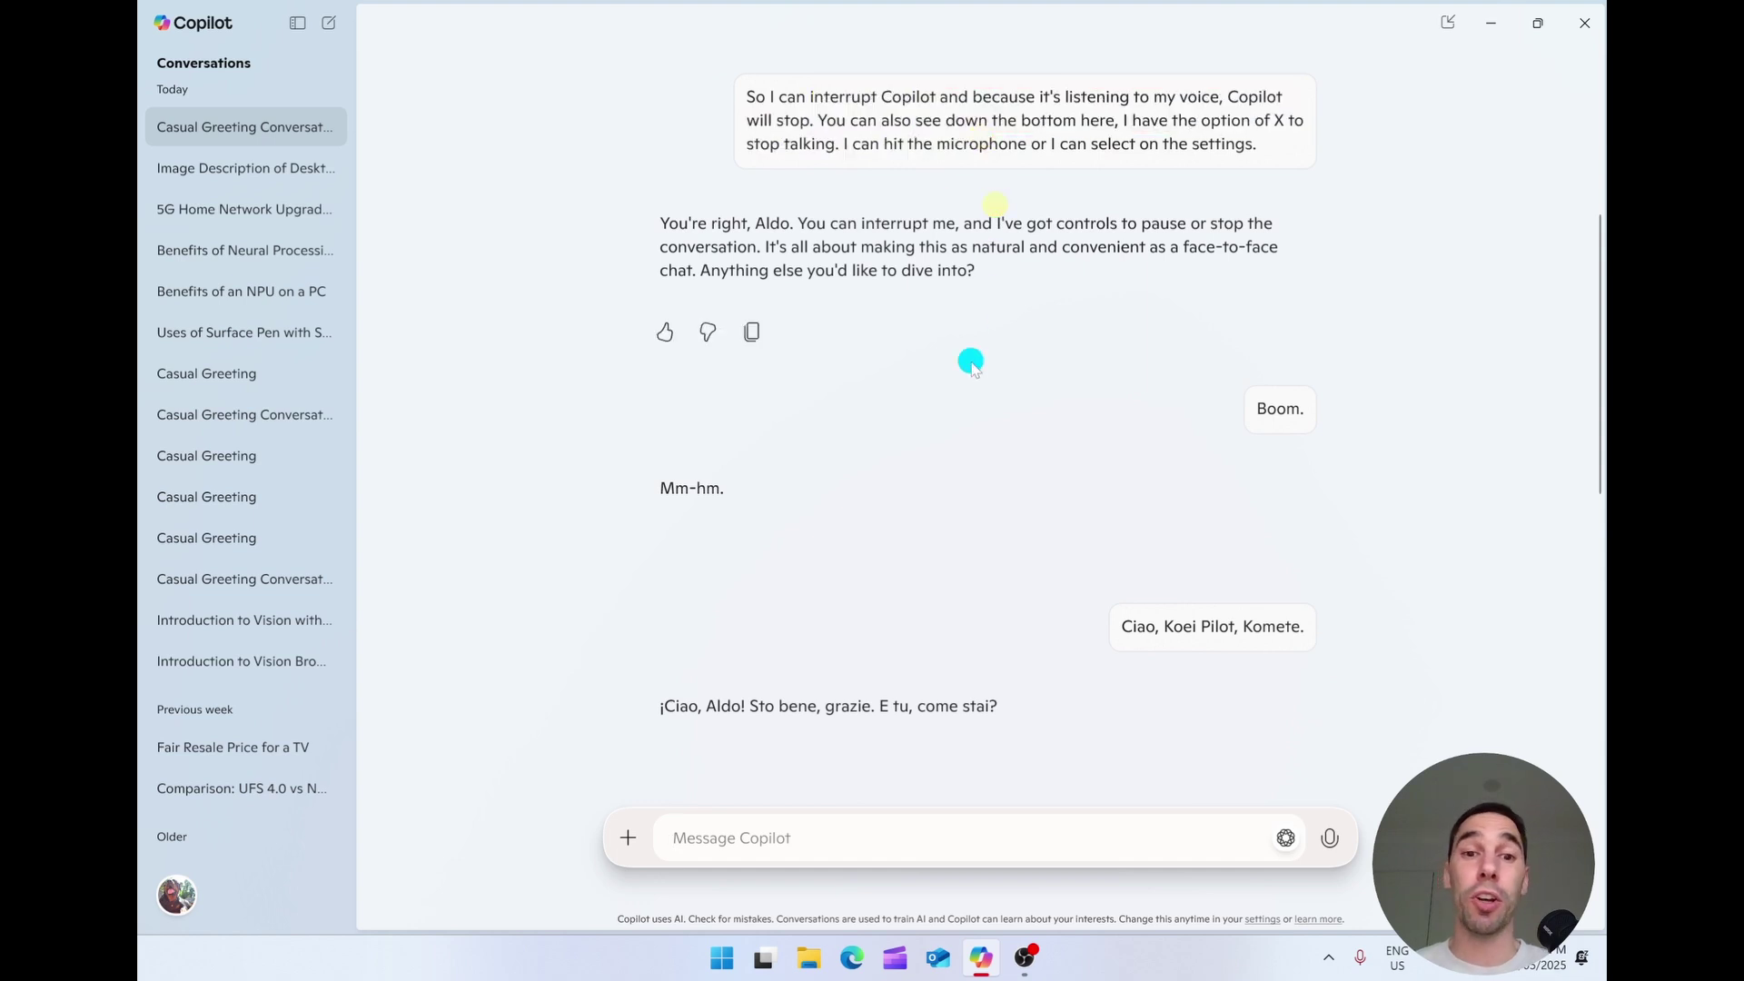
pyautogui.scroll(1, 972, 400)
pyautogui.scroll(-5, 975, 424)
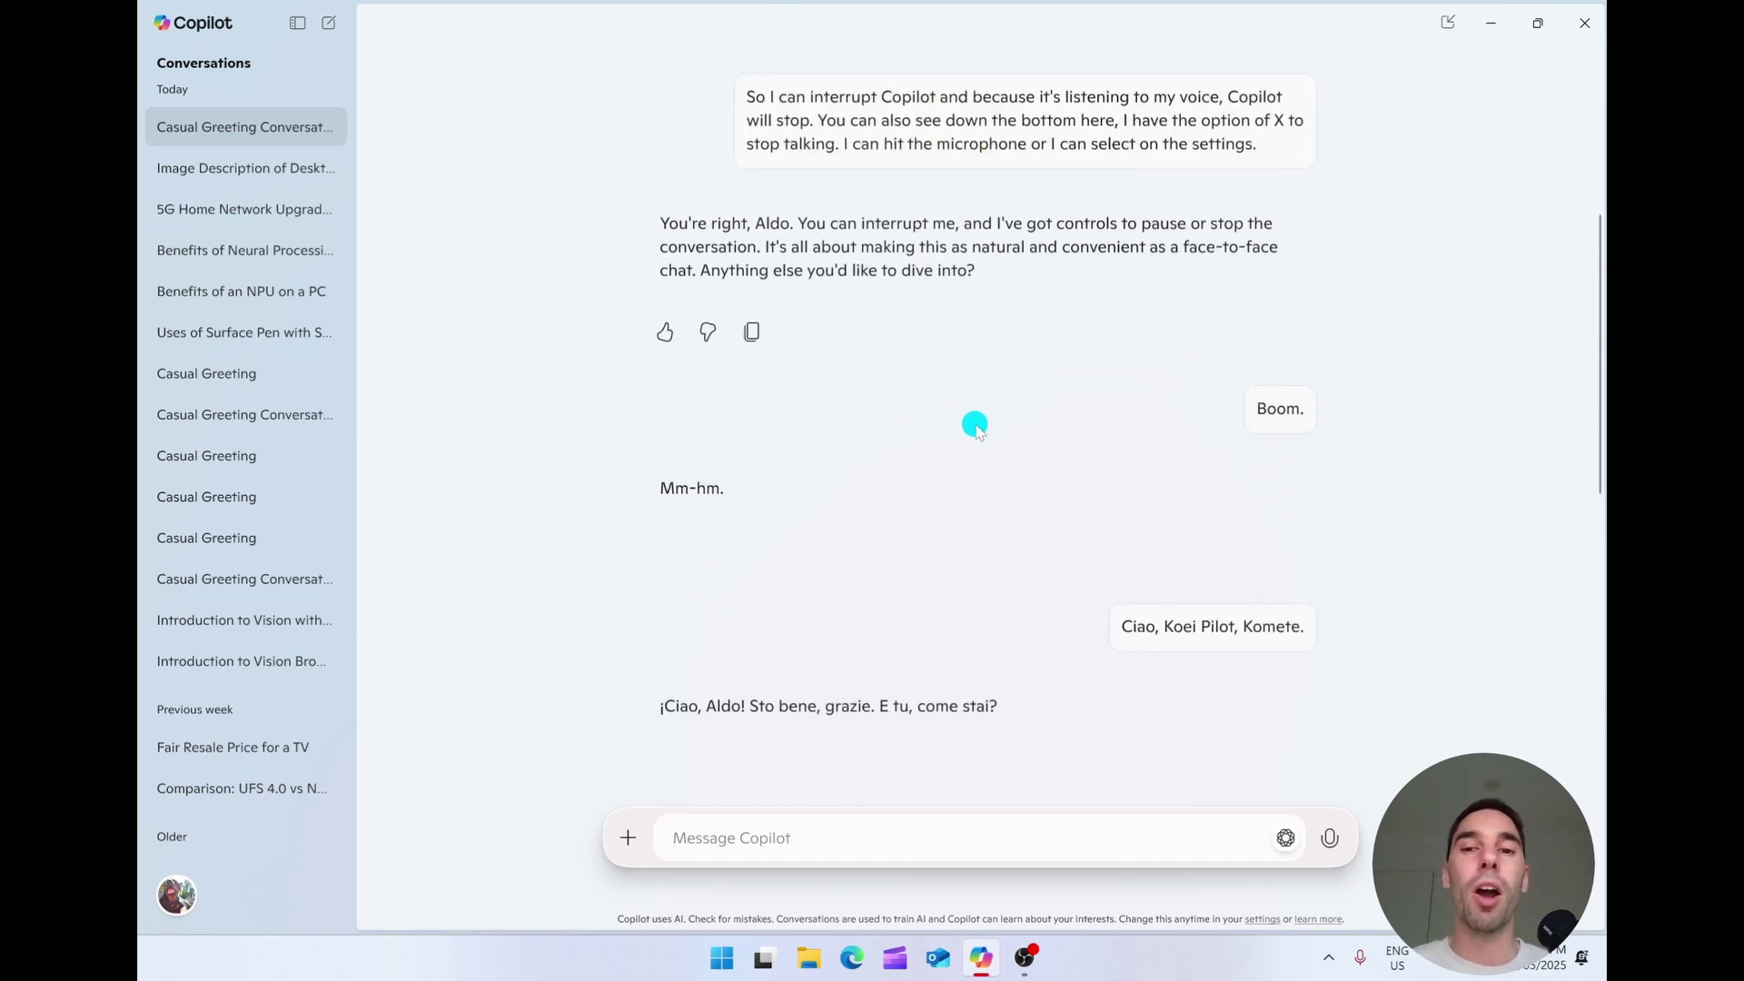
pyautogui.scroll(-2, 979, 436)
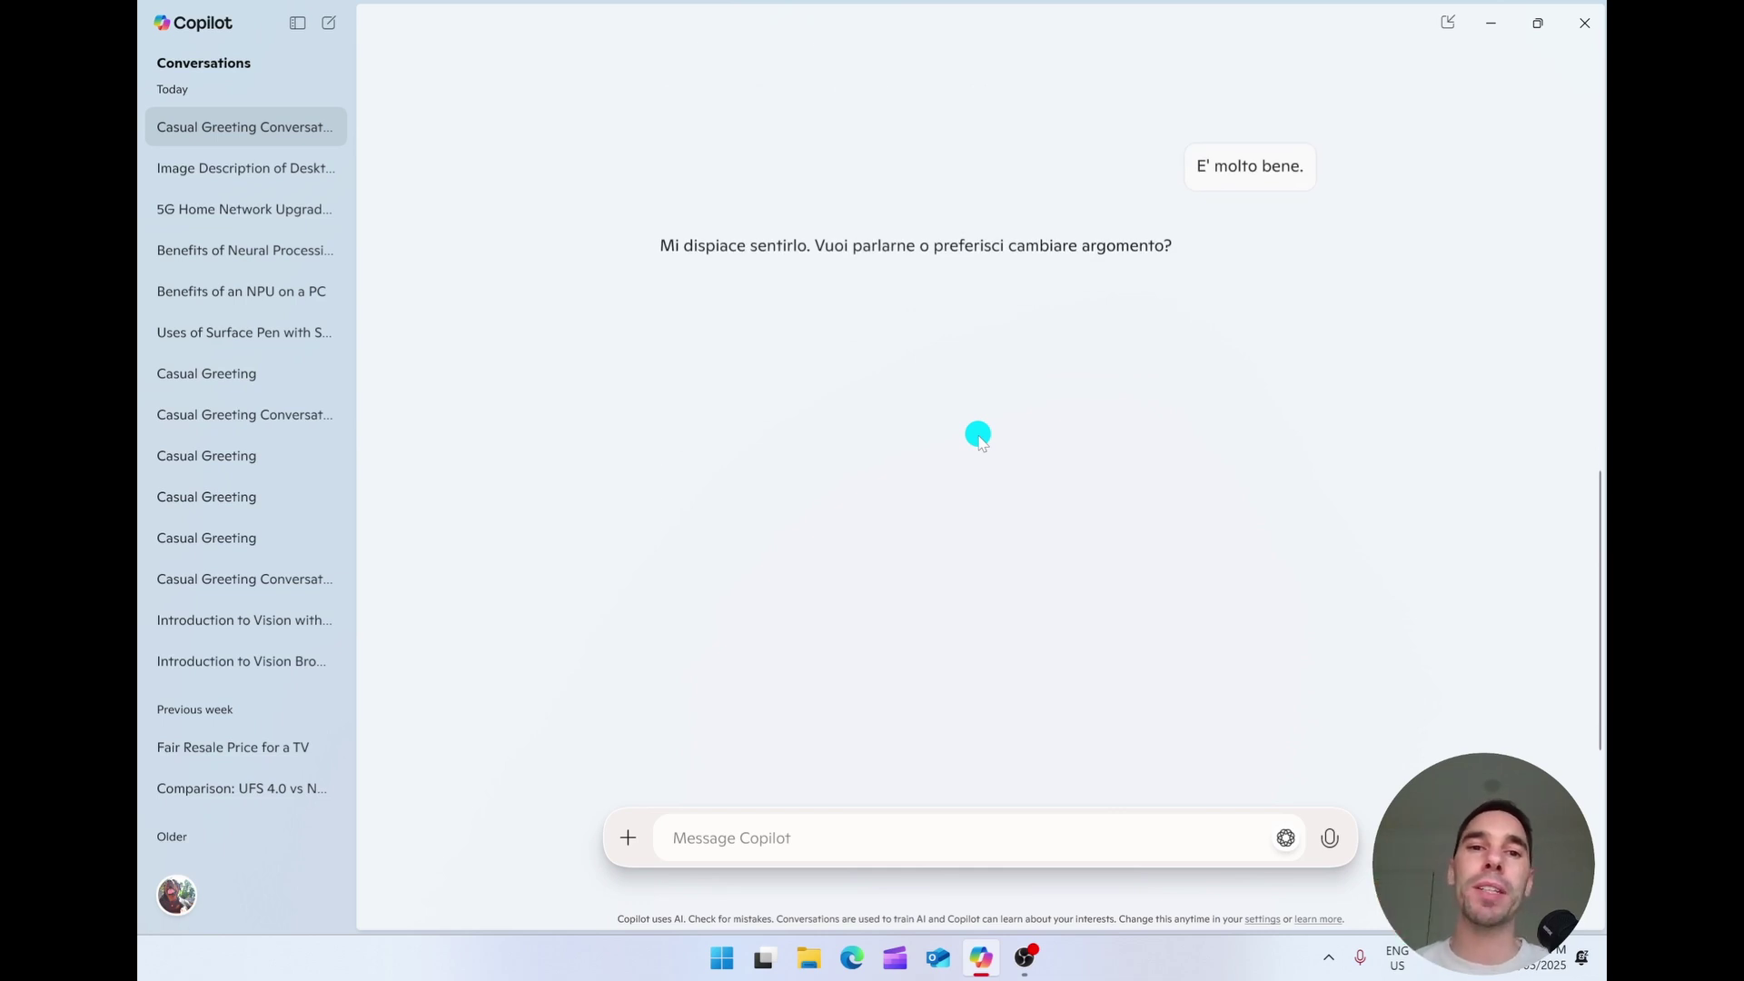
pyautogui.scroll(4, 978, 436)
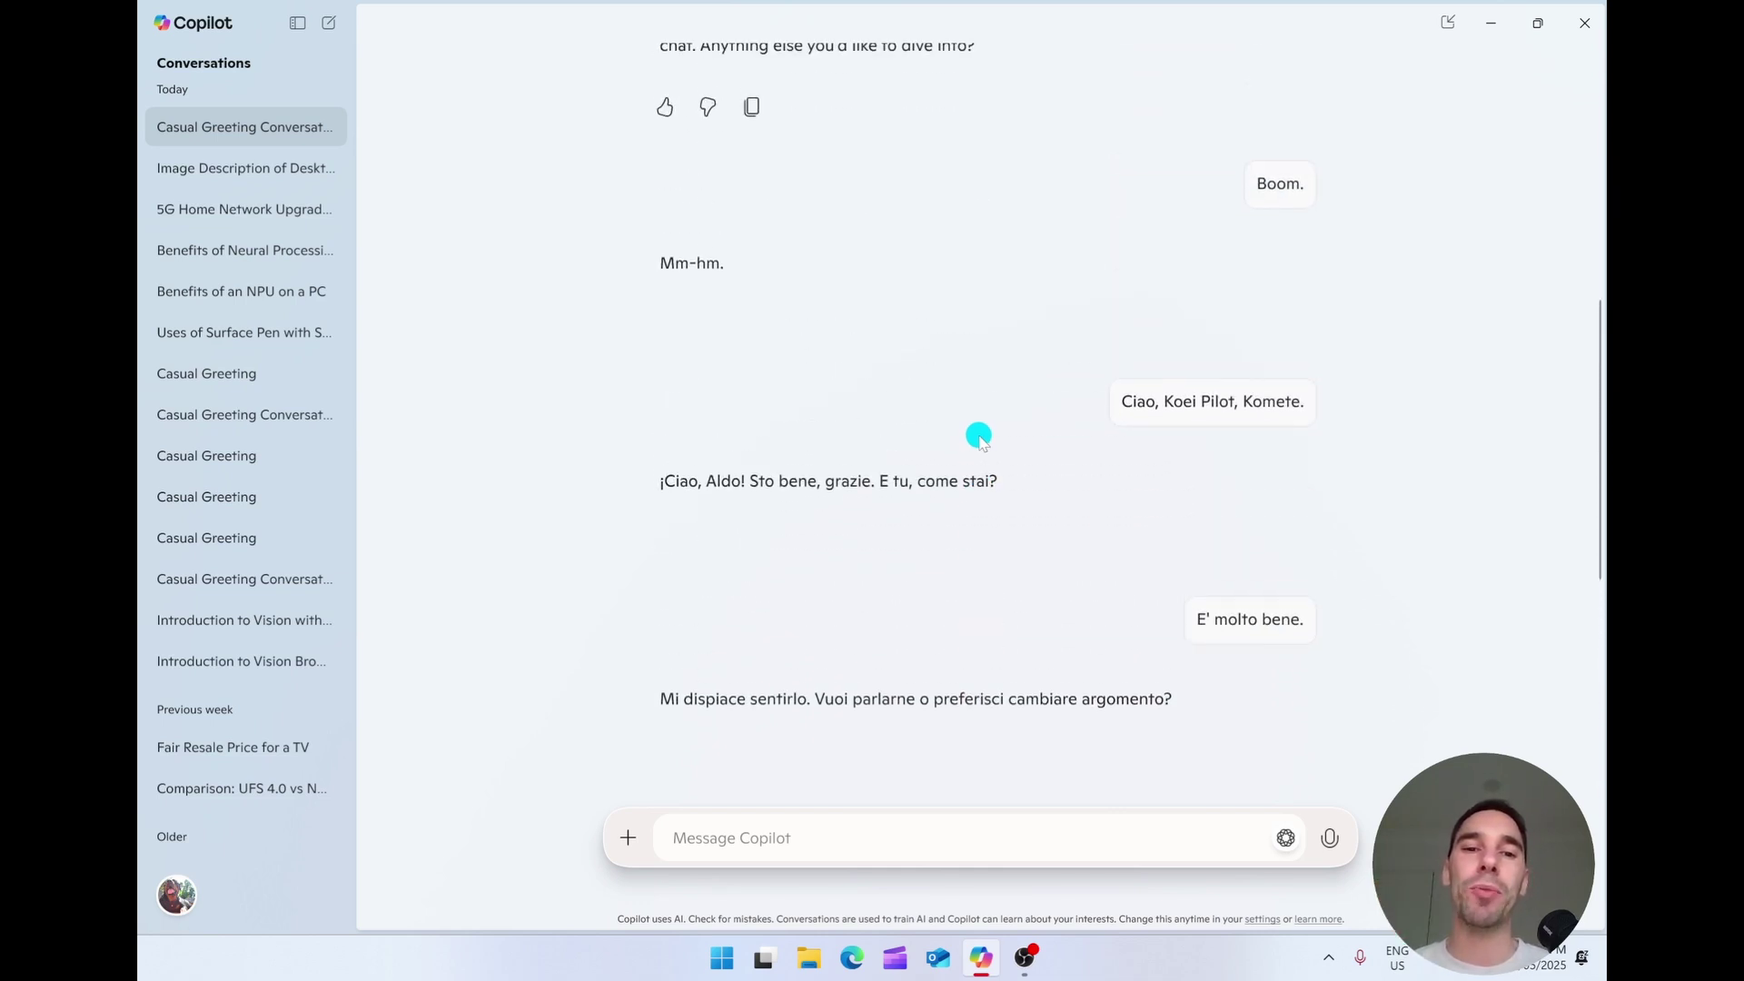
# Re-enter Talk to Copilot voice mode, then mute the microphone.
pyautogui.click(1306, 840)
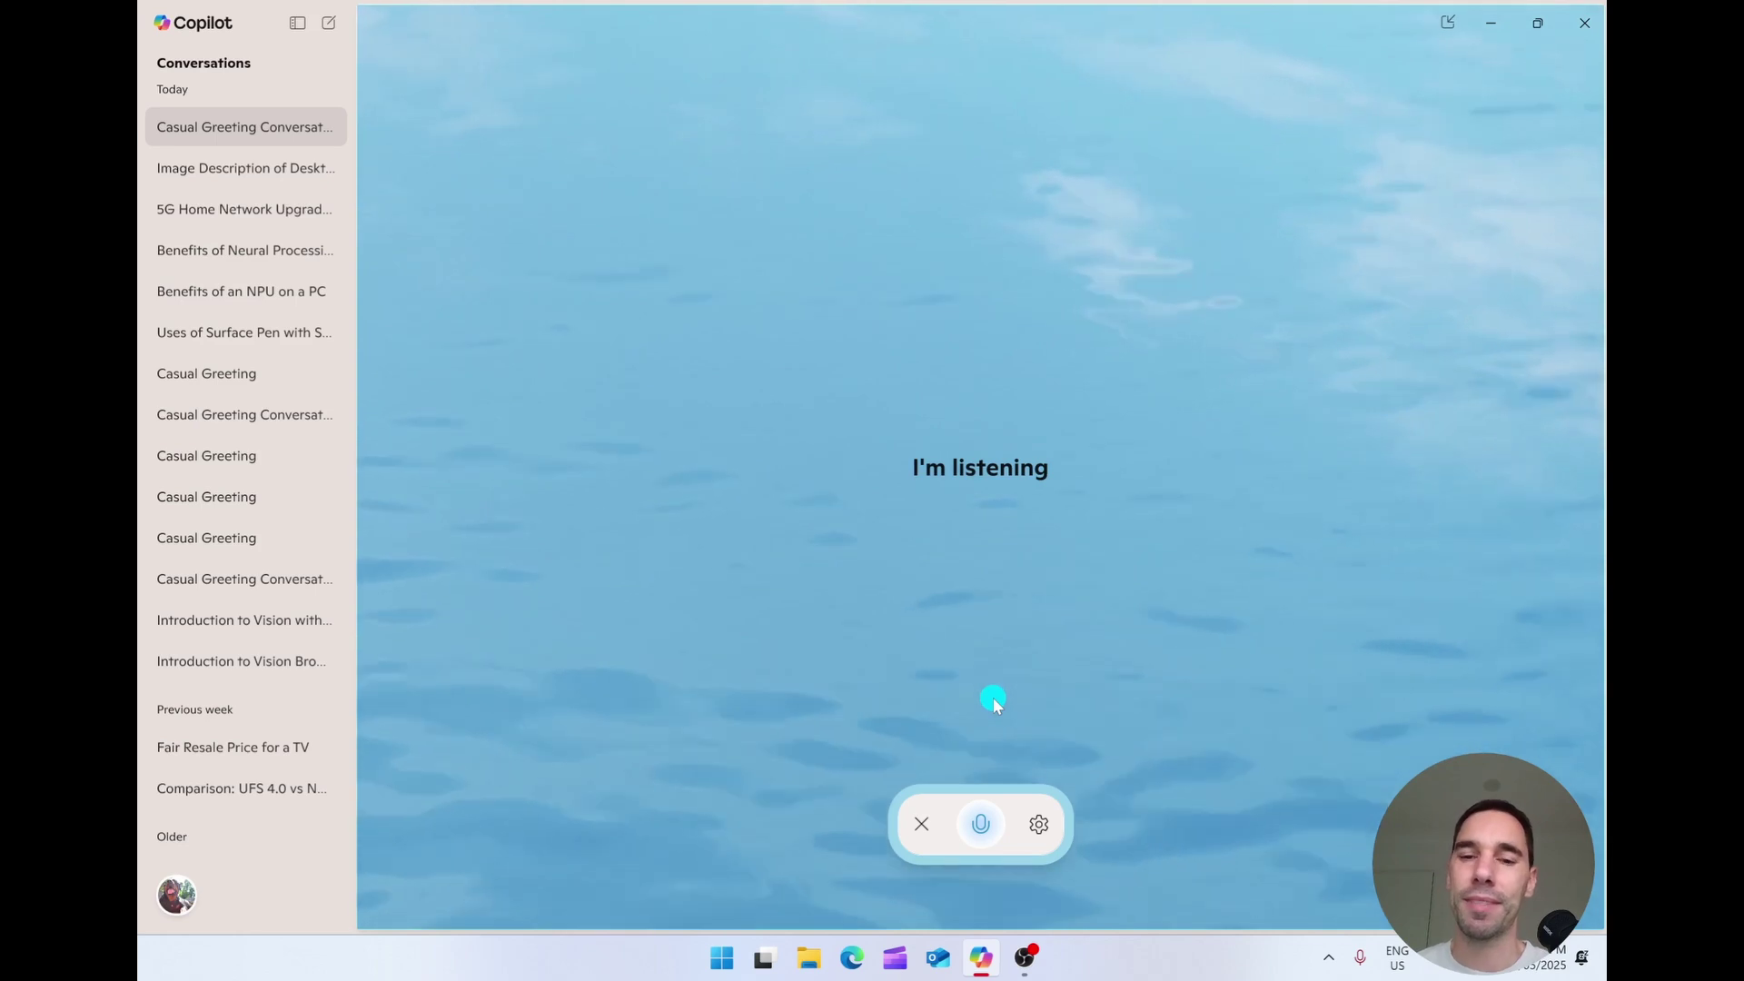
pyautogui.click(977, 821)
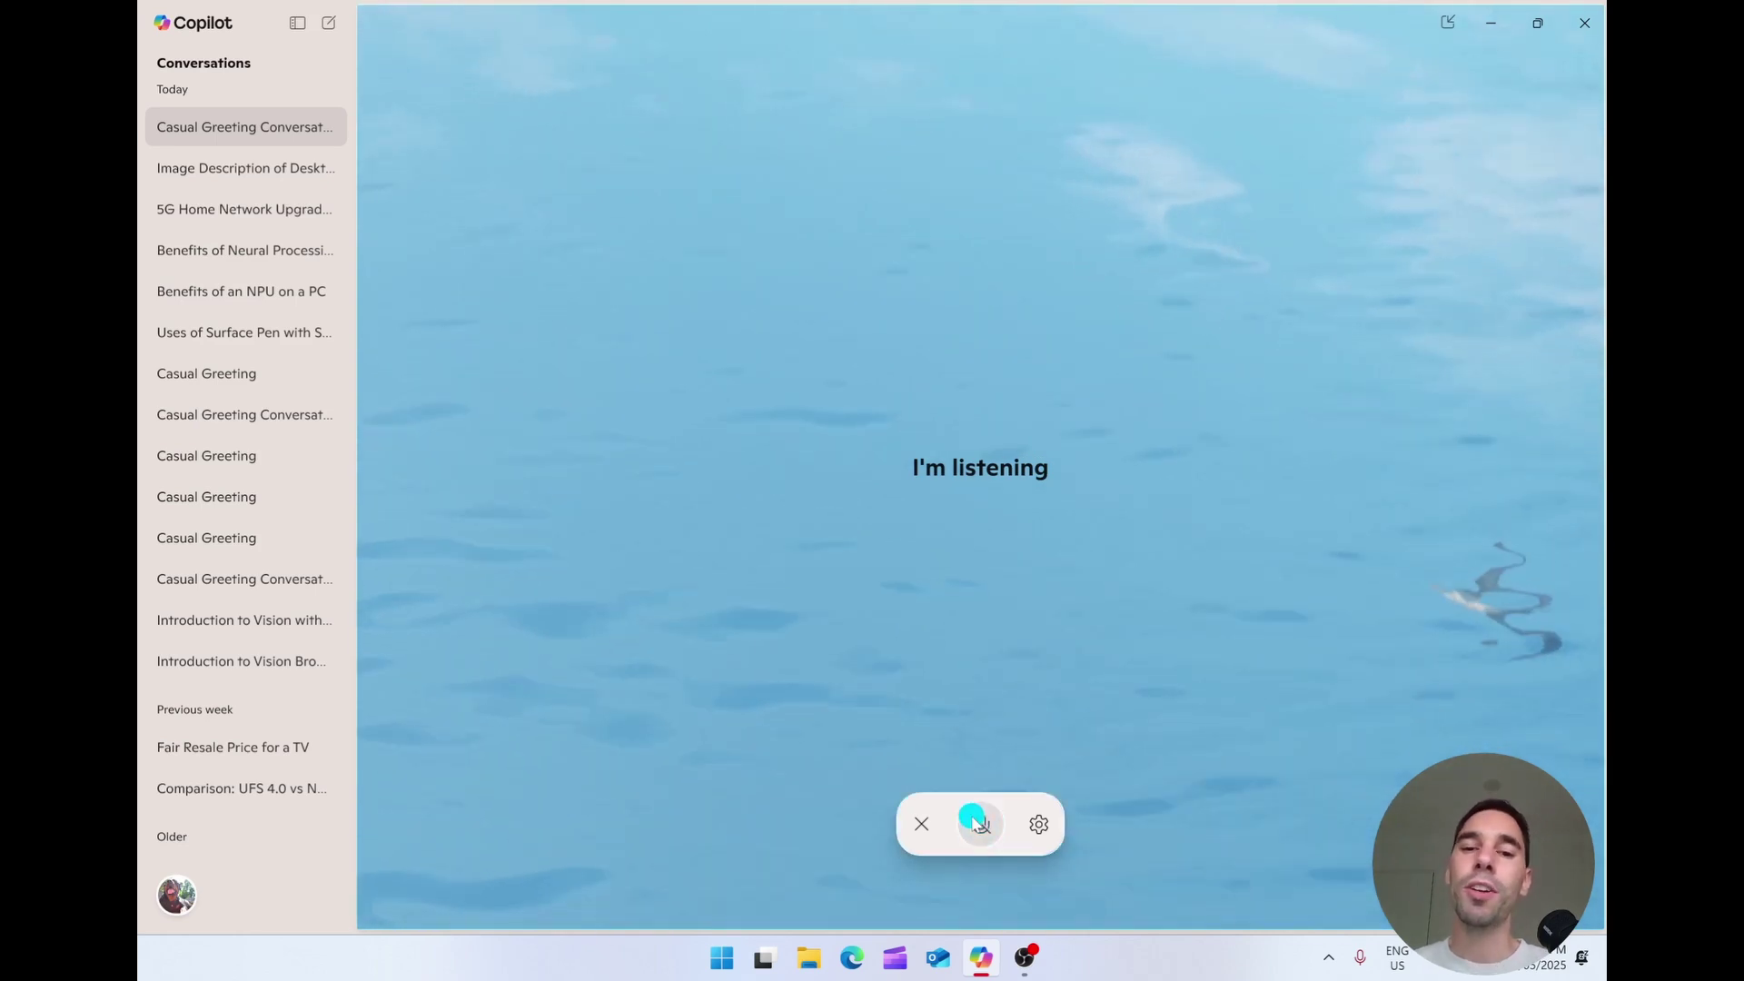
# Close the voice bar to show the Korean practice transcript and feedback request.
pyautogui.click(917, 826)
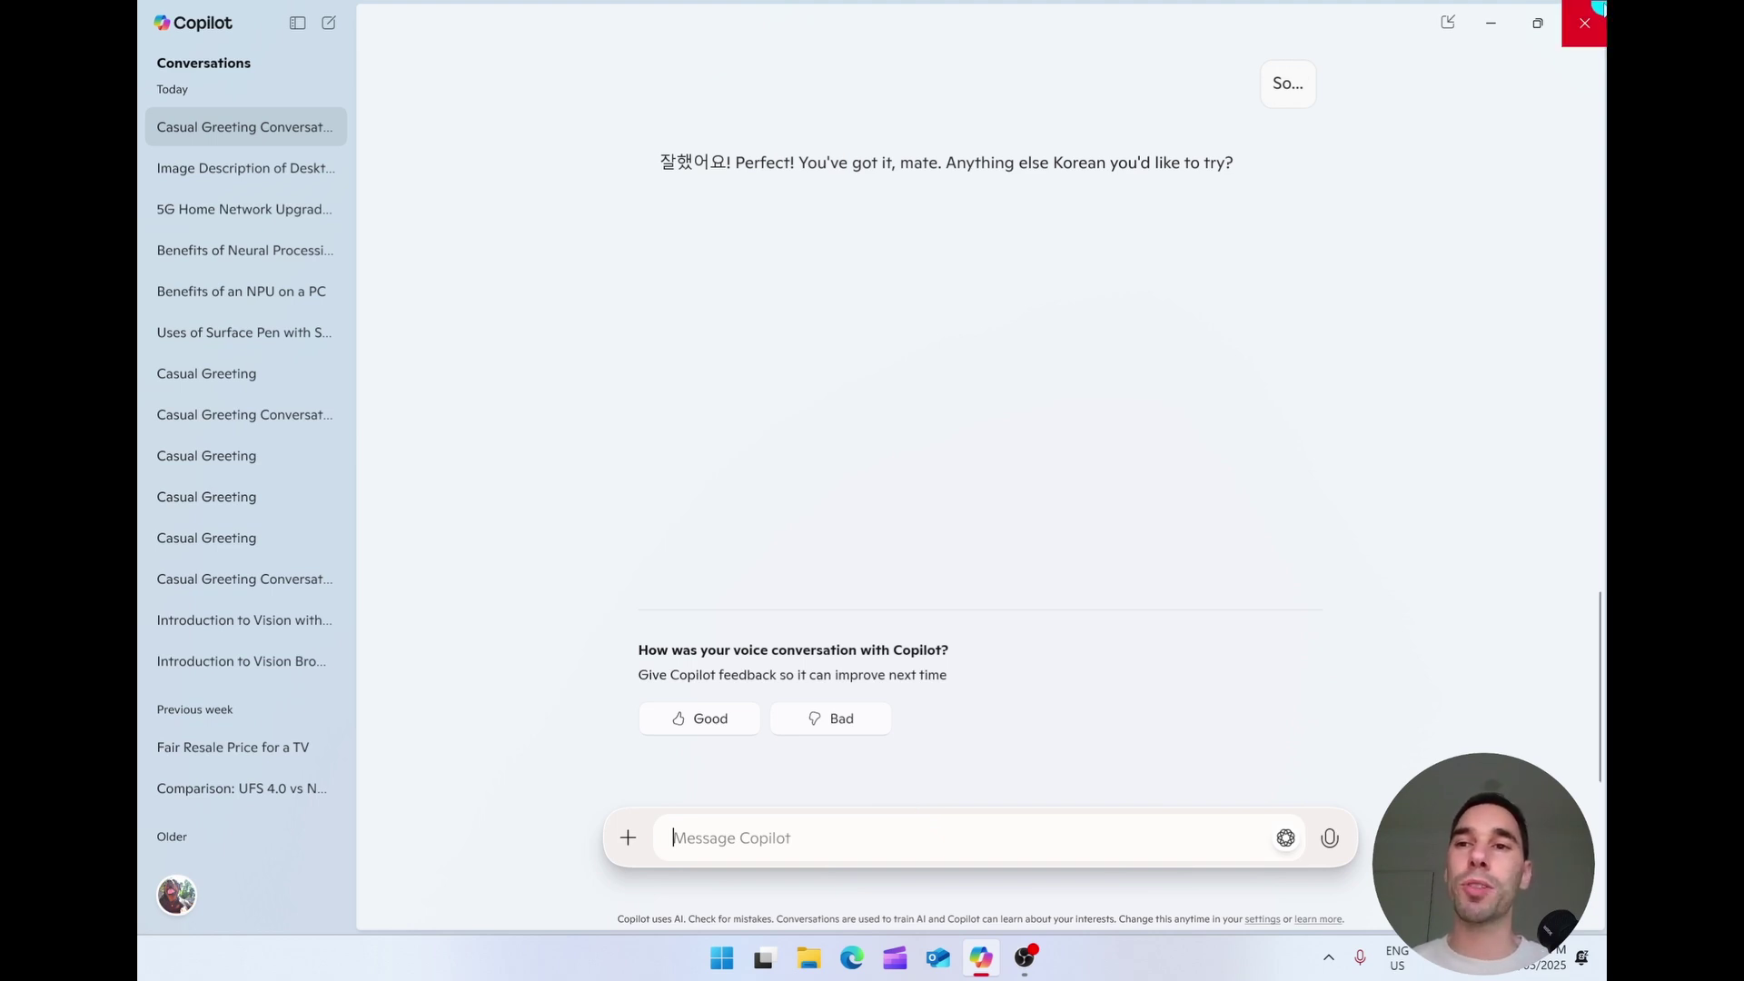
# Close the full Copilot app and bring up its compact window with Alt+Space.
pyautogui.click(1588, 17)
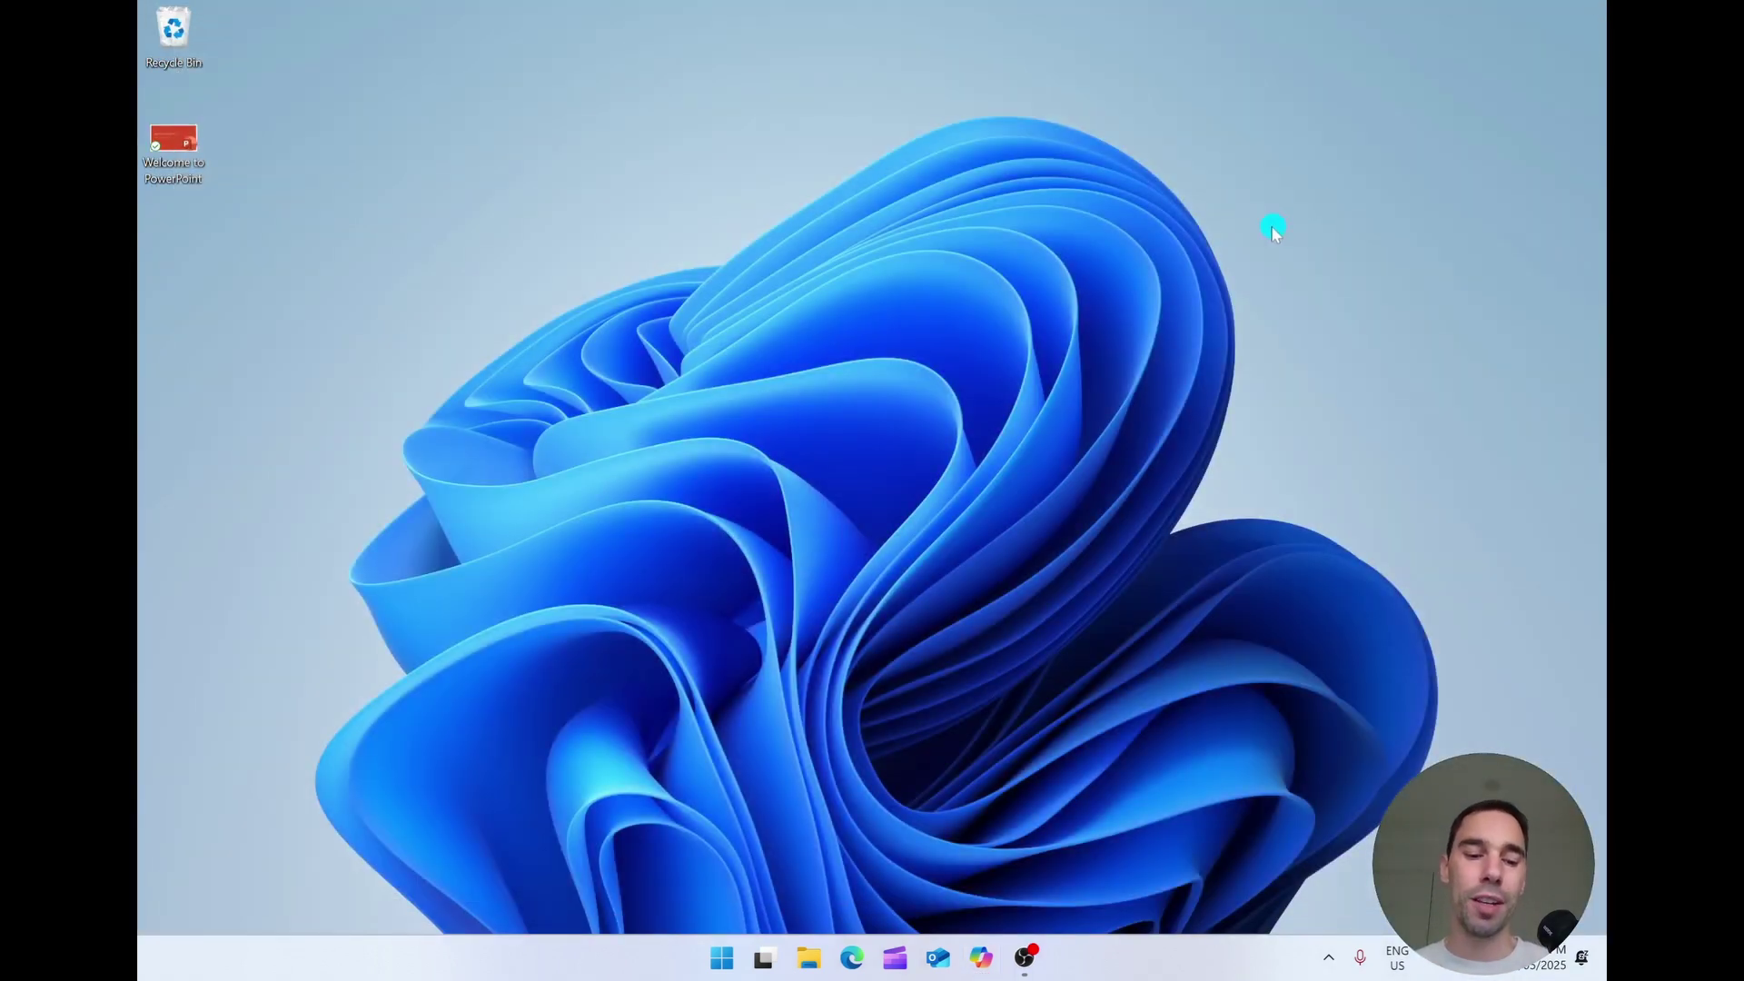
pyautogui.hotkey('alt', 'space')
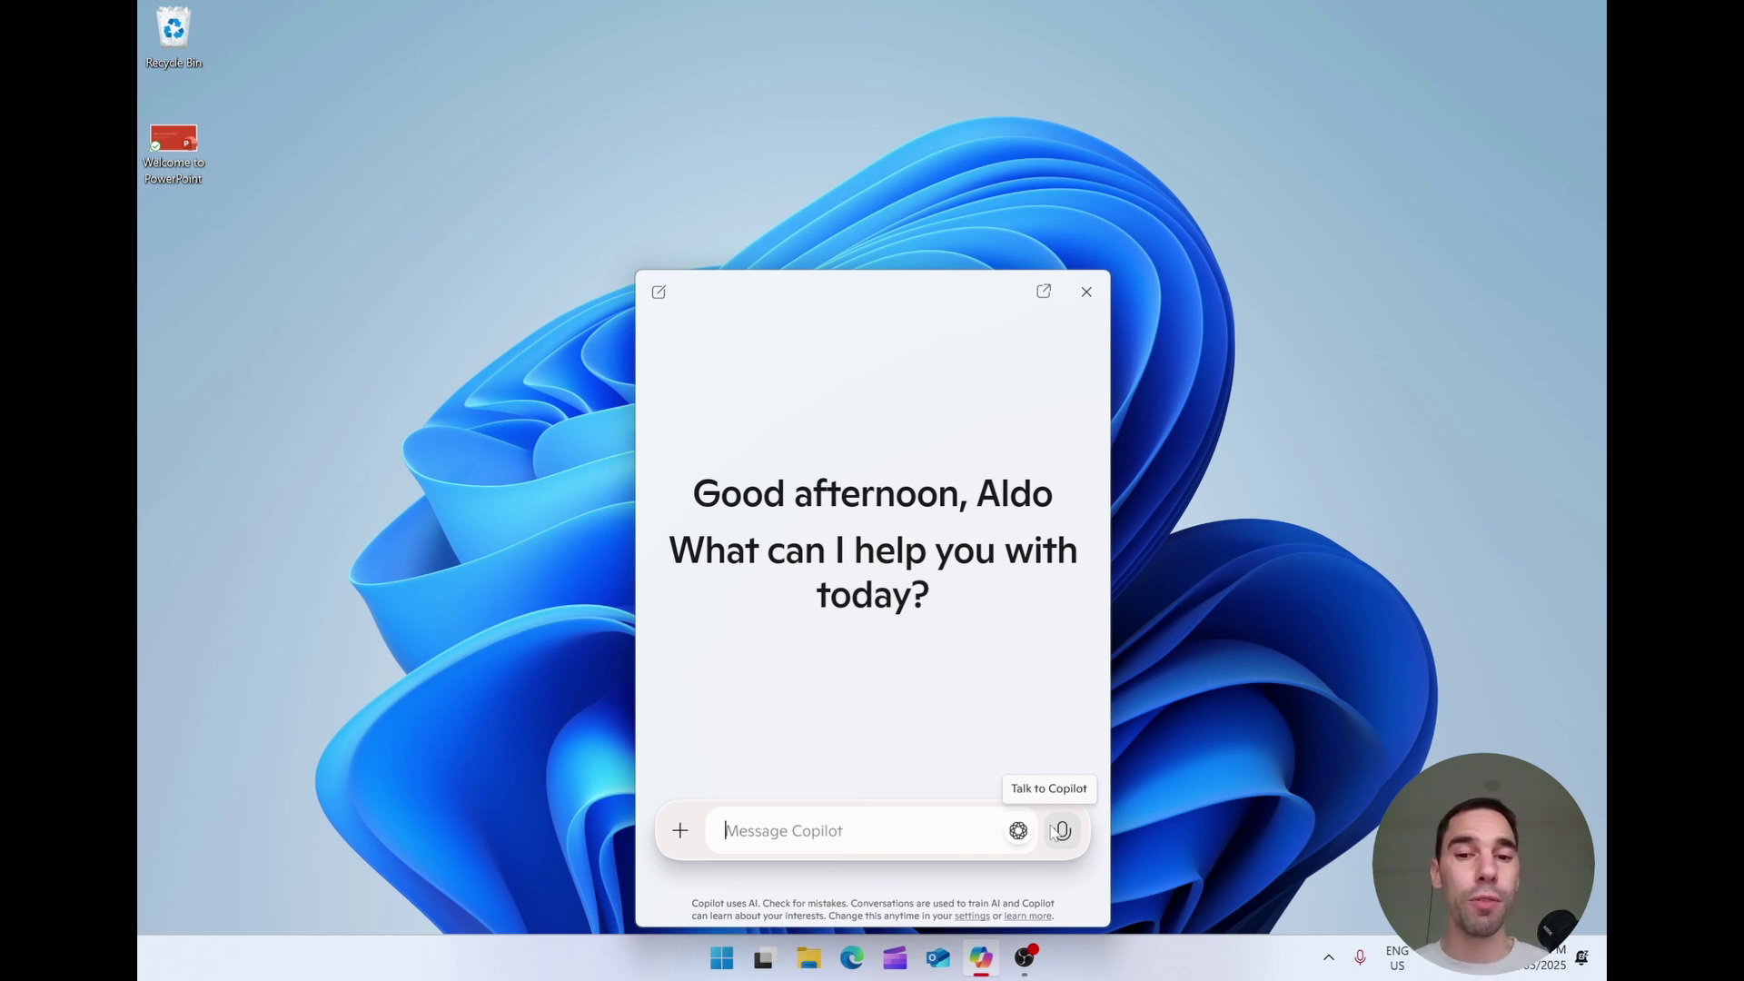
pyautogui.click(1284, 724)
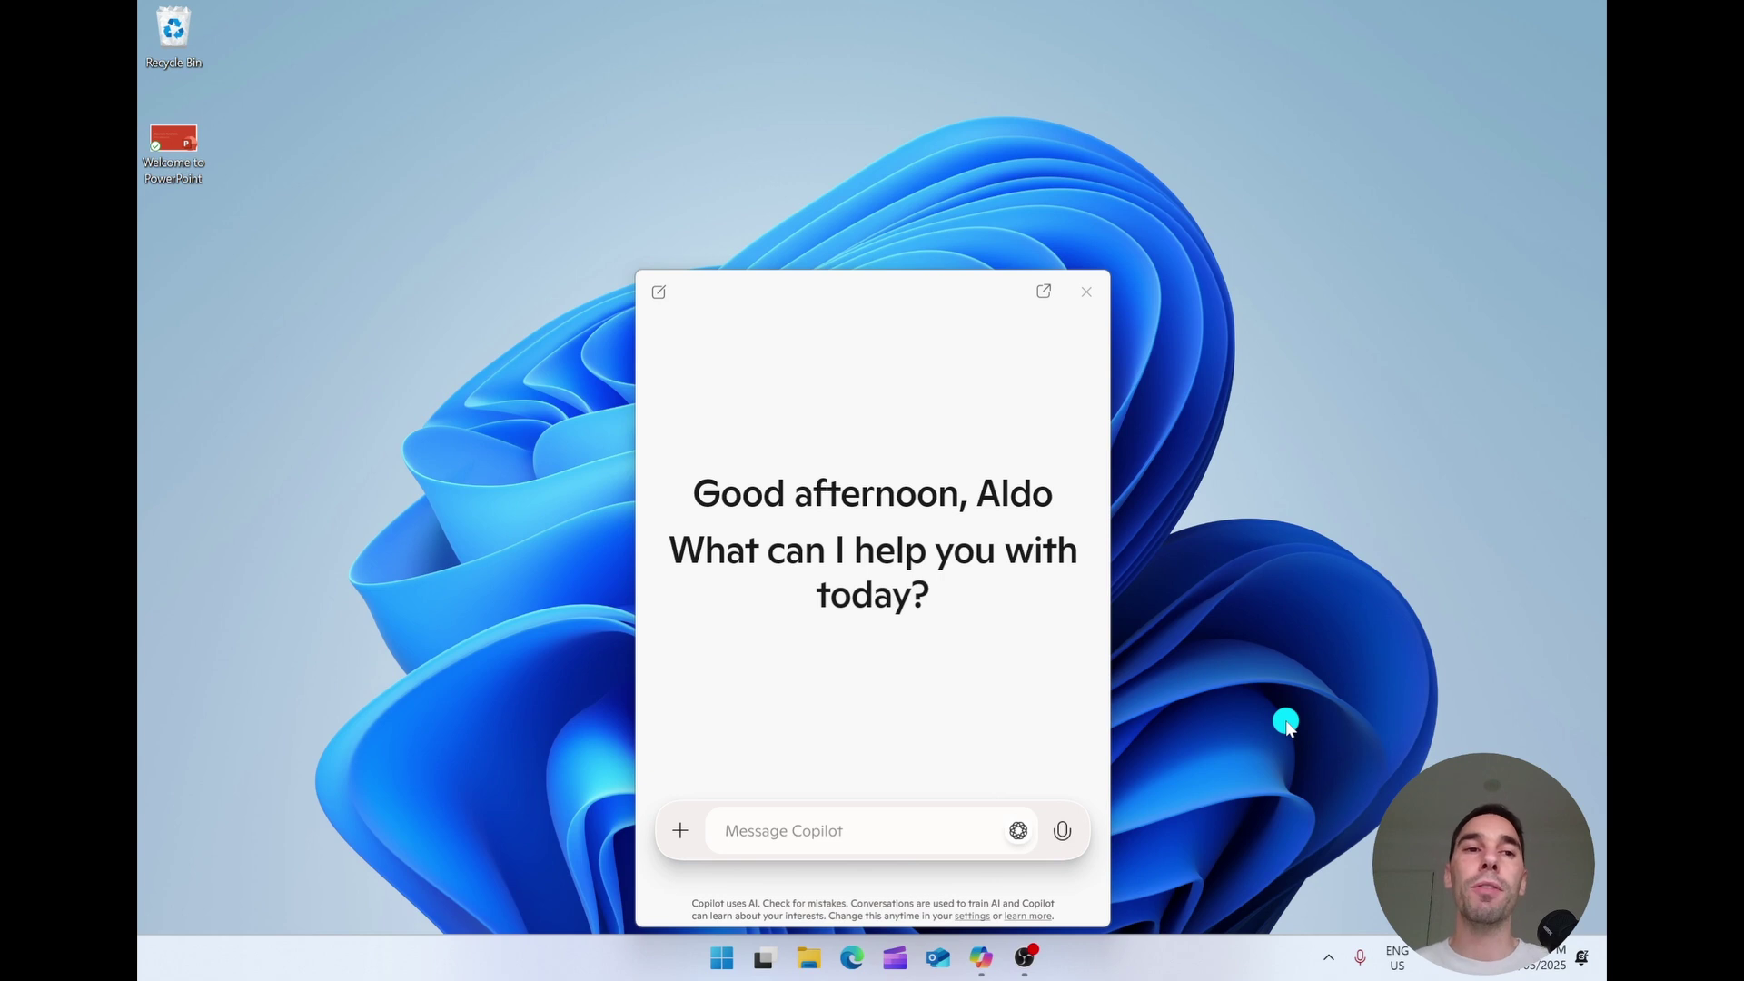